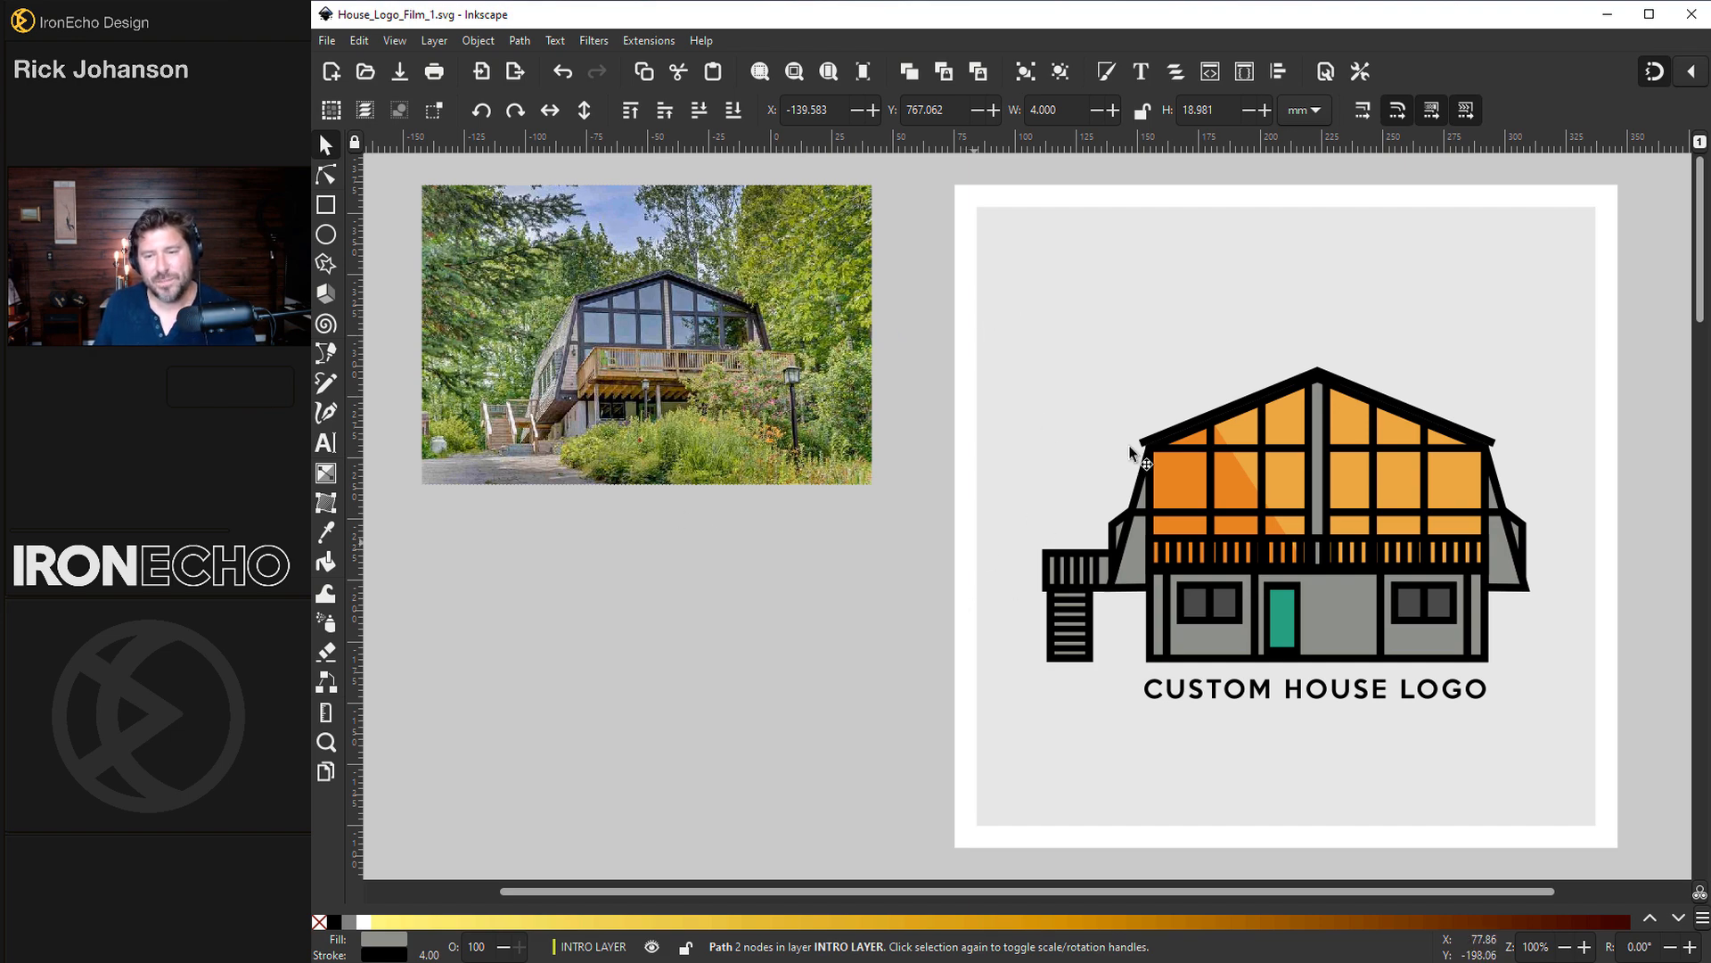
# - Highlight the left half of the house in the reference photo by adjusting the opacity of the green overlay shapes
pyautogui.scroll(-10, 1312, 527)
pyautogui.scroll(-5, 1326, 523)
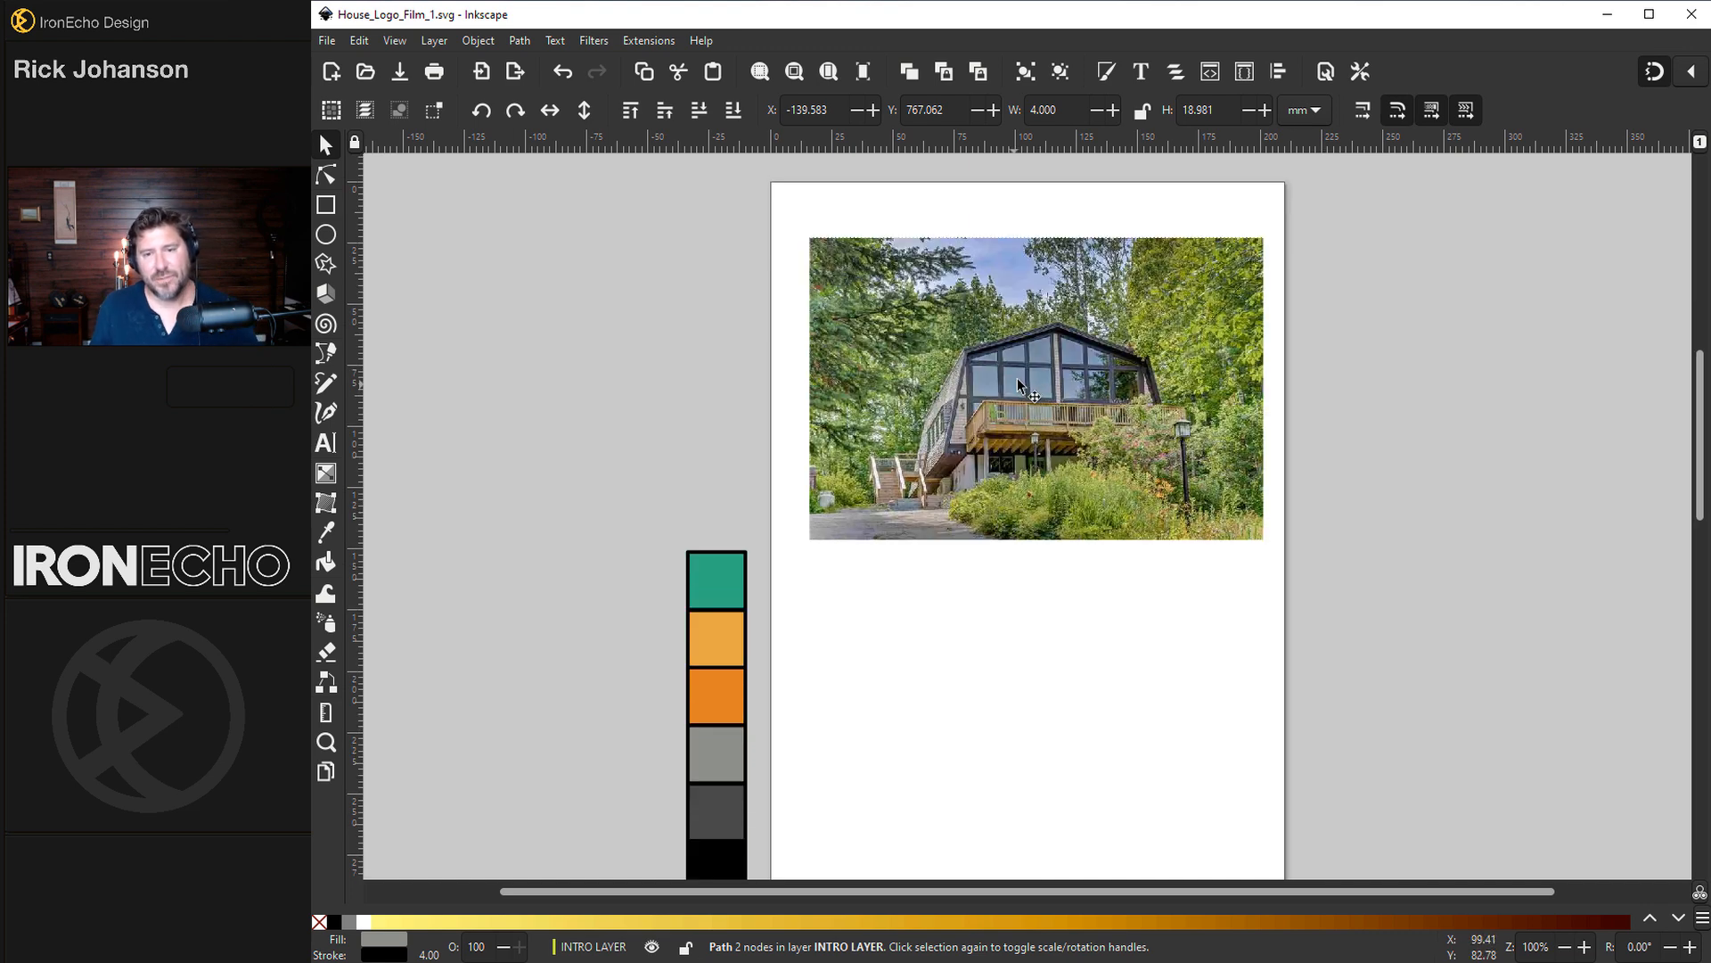
pyautogui.moveTo(1473, 887); pyautogui.dragTo(1613, 887)
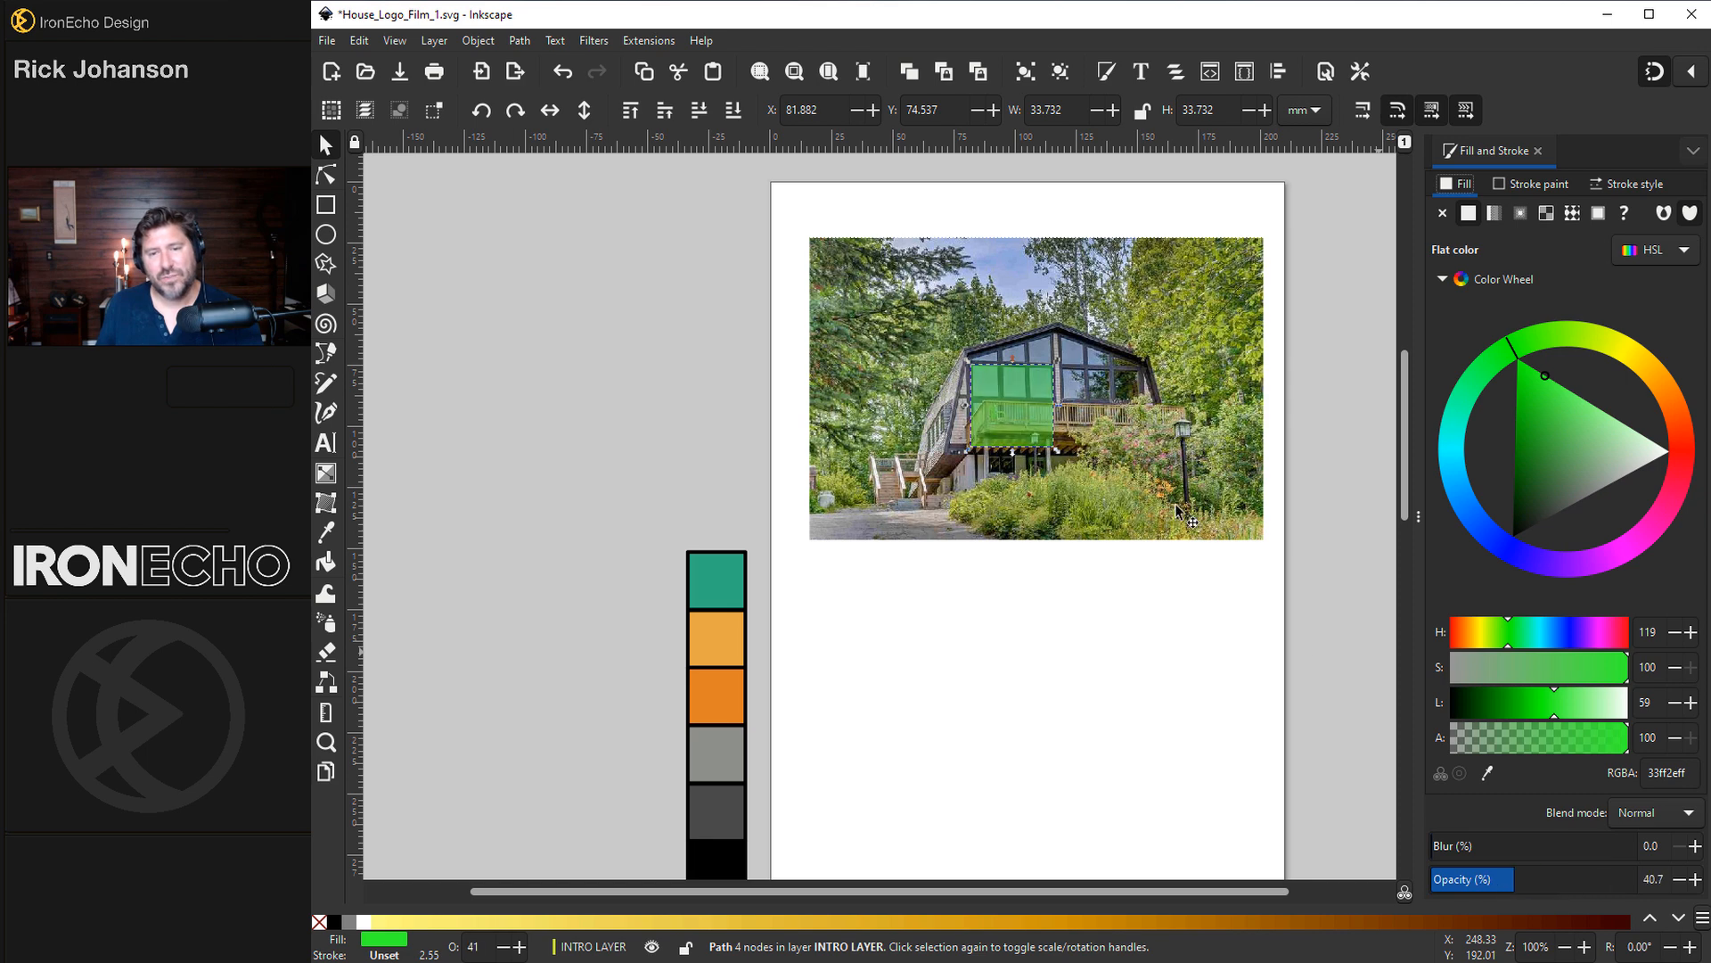
pyautogui.moveTo(1513, 888); pyautogui.dragTo(1440, 882)
pyautogui.click(1087, 417)
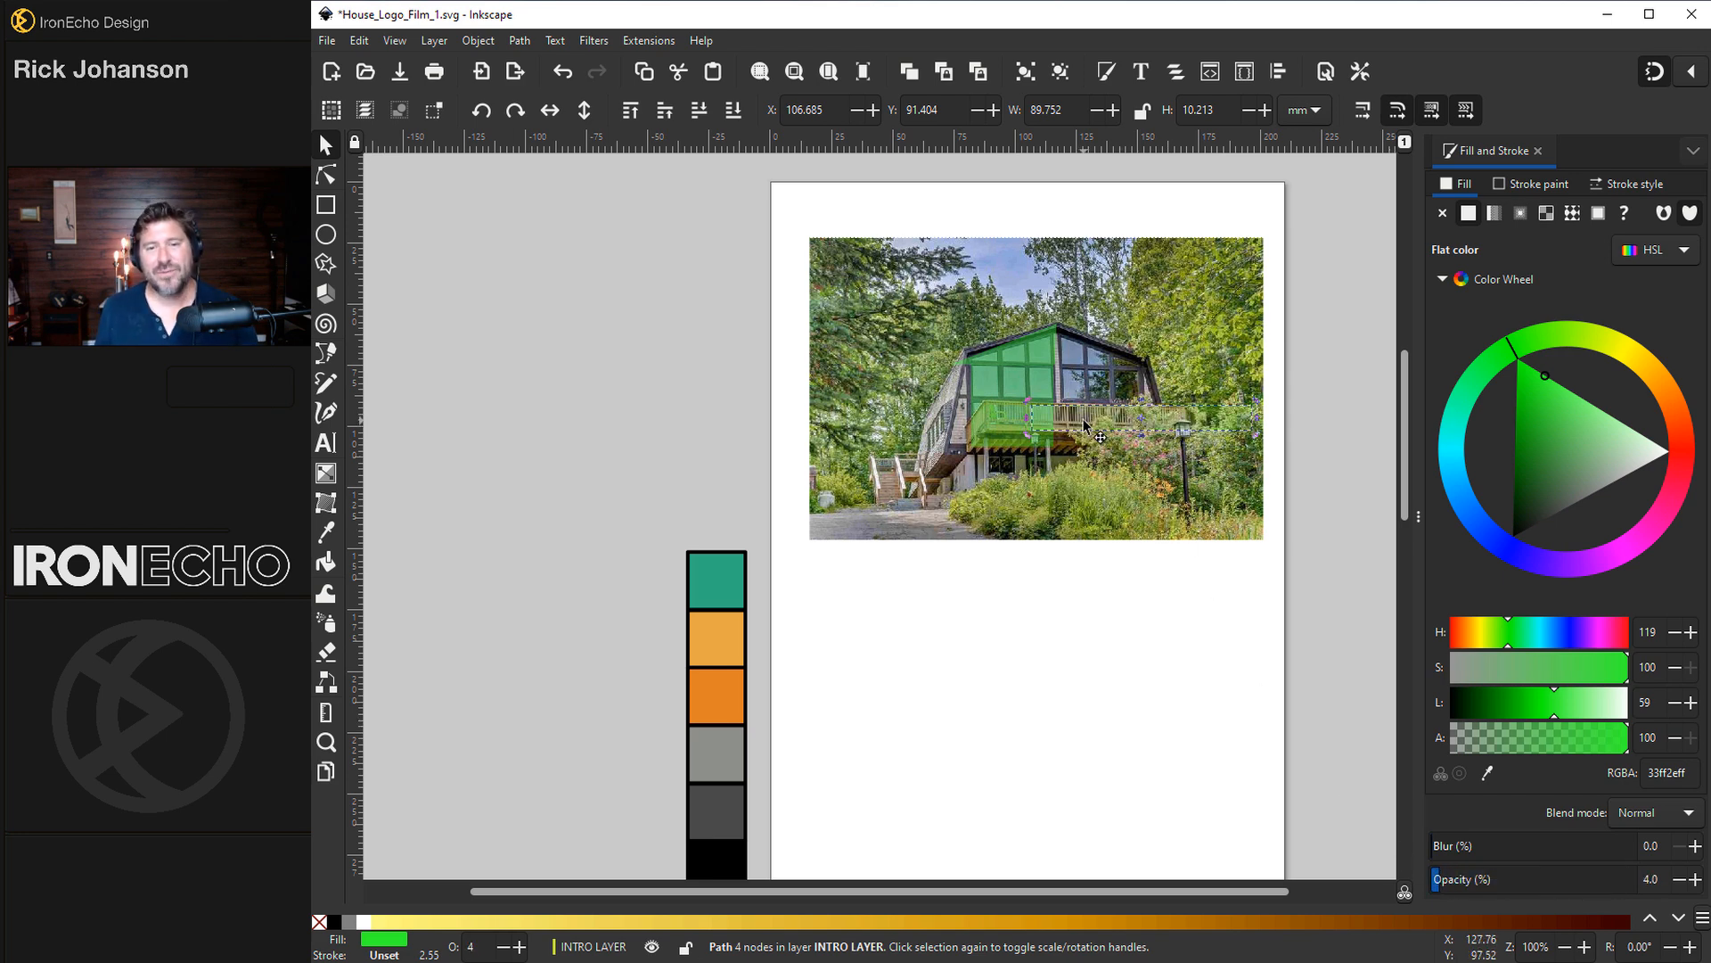
pyautogui.press('Escape')
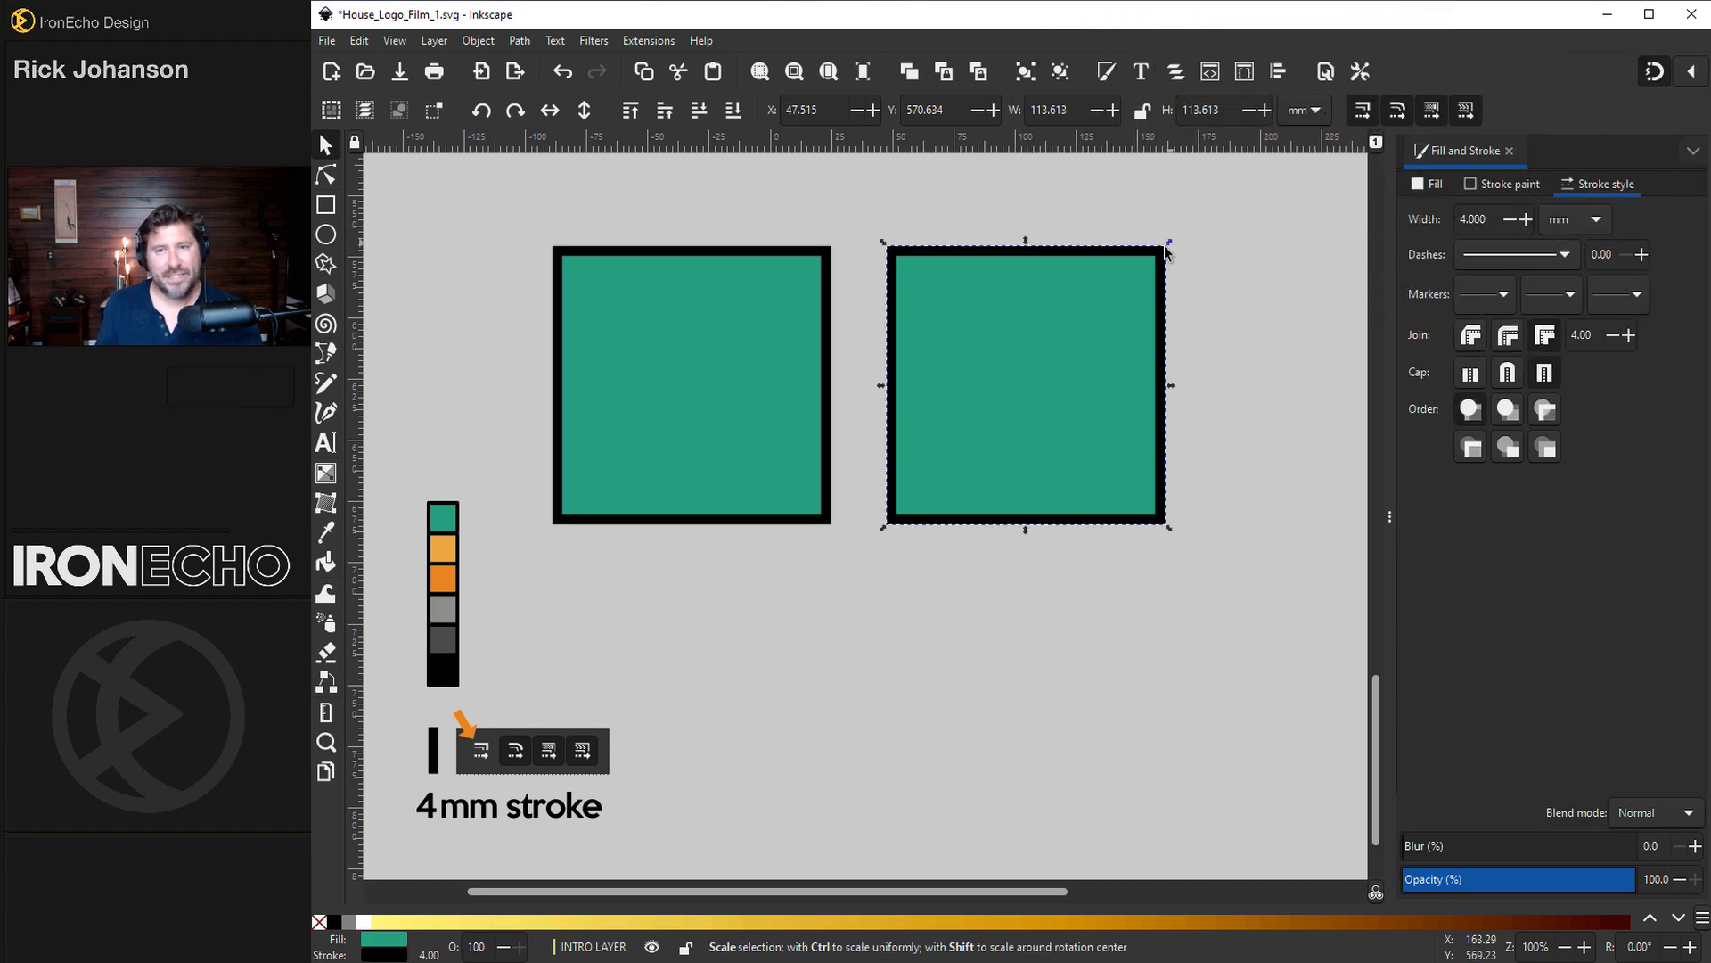
# - Scale the second green square to about 54 mm with stroke scaling on, and a duplicate of the first with stroke scaling off
pyautogui.moveTo(1154, 244); pyautogui.dragTo(1022, 388)
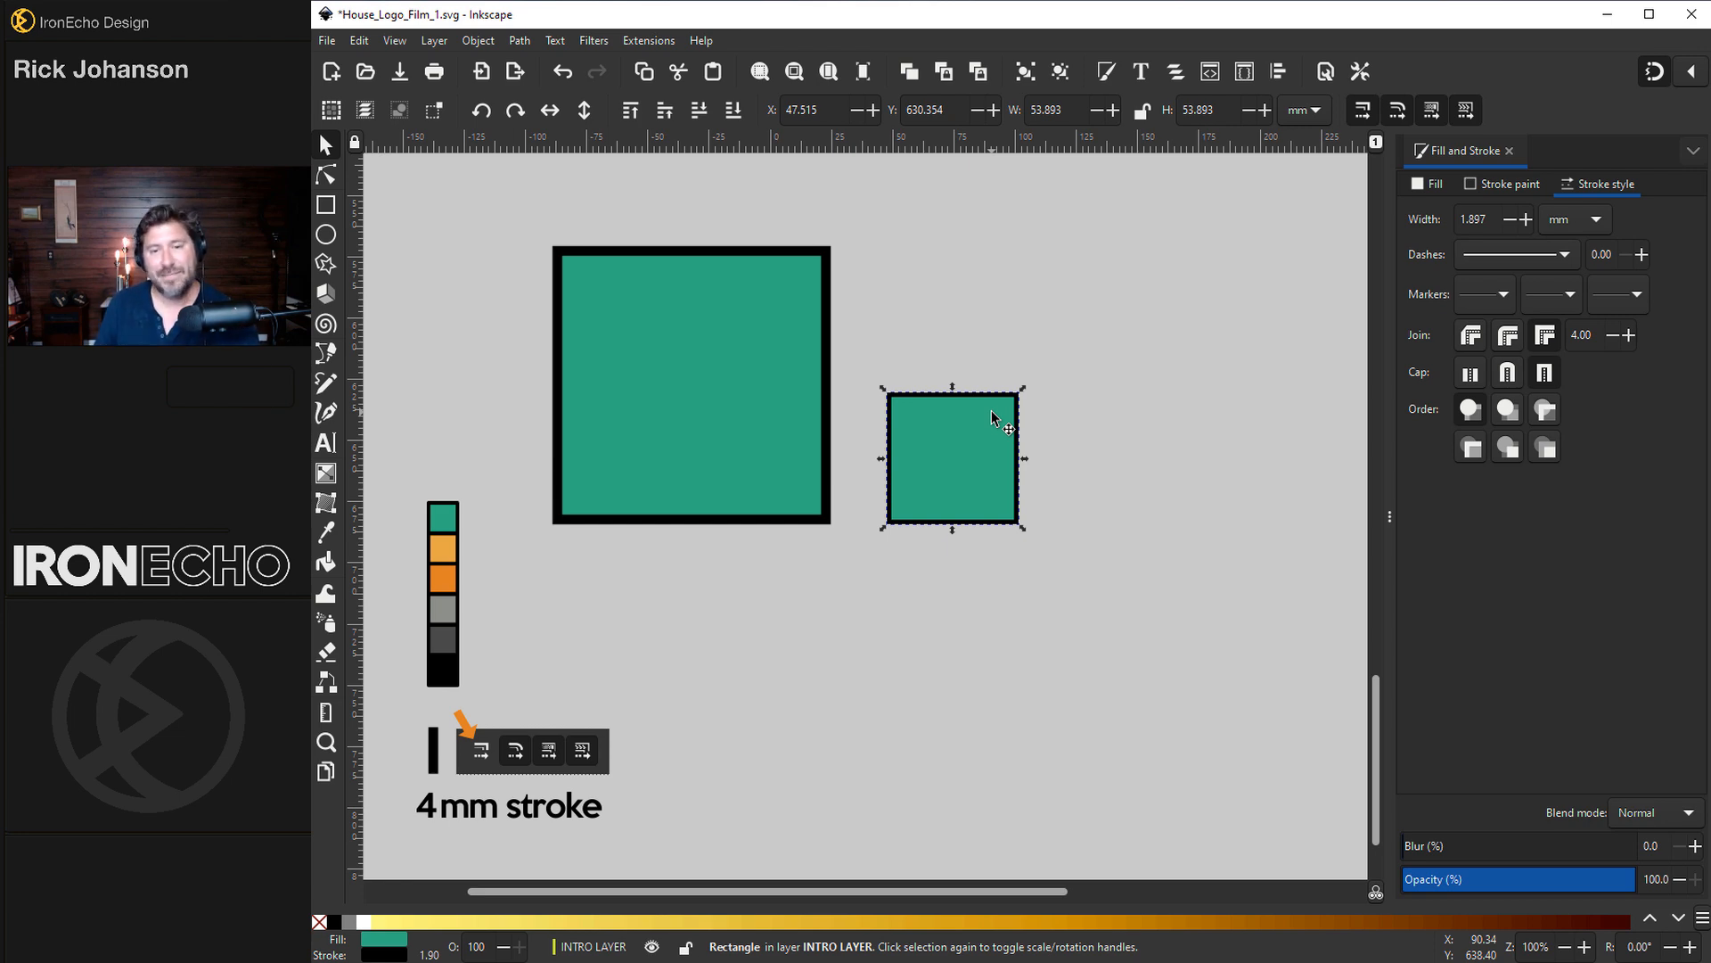
pyautogui.click(783, 420)
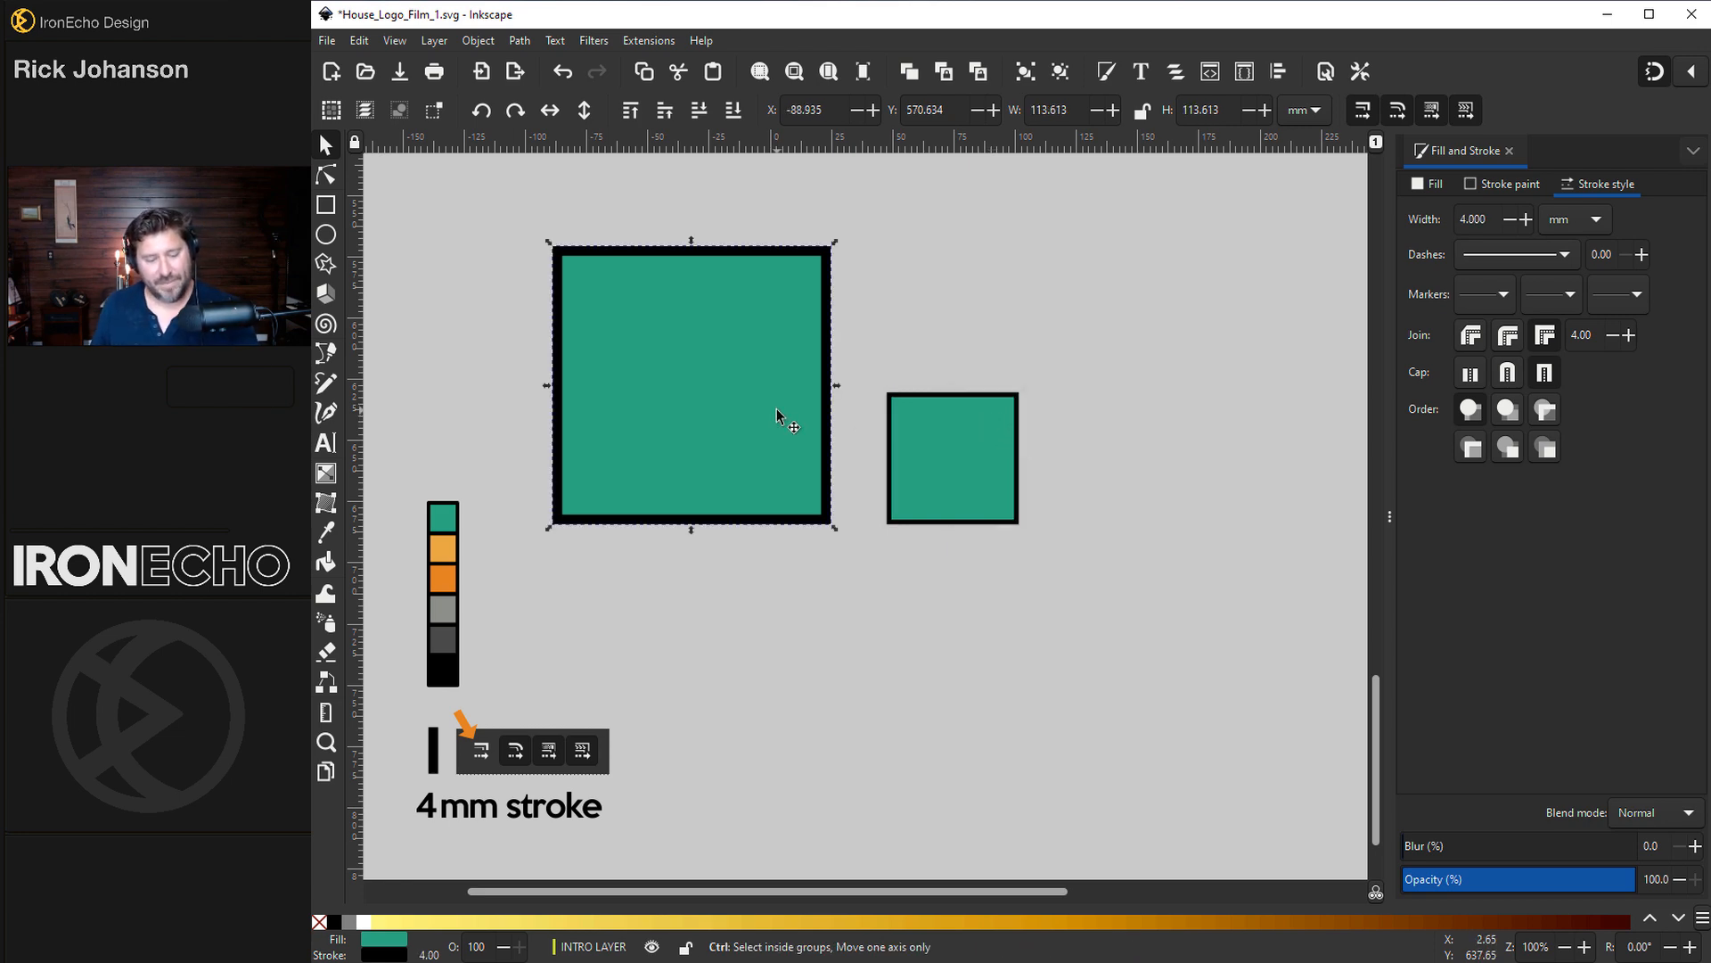
pyautogui.moveTo(719, 416); pyautogui.dragTo(1221, 415)
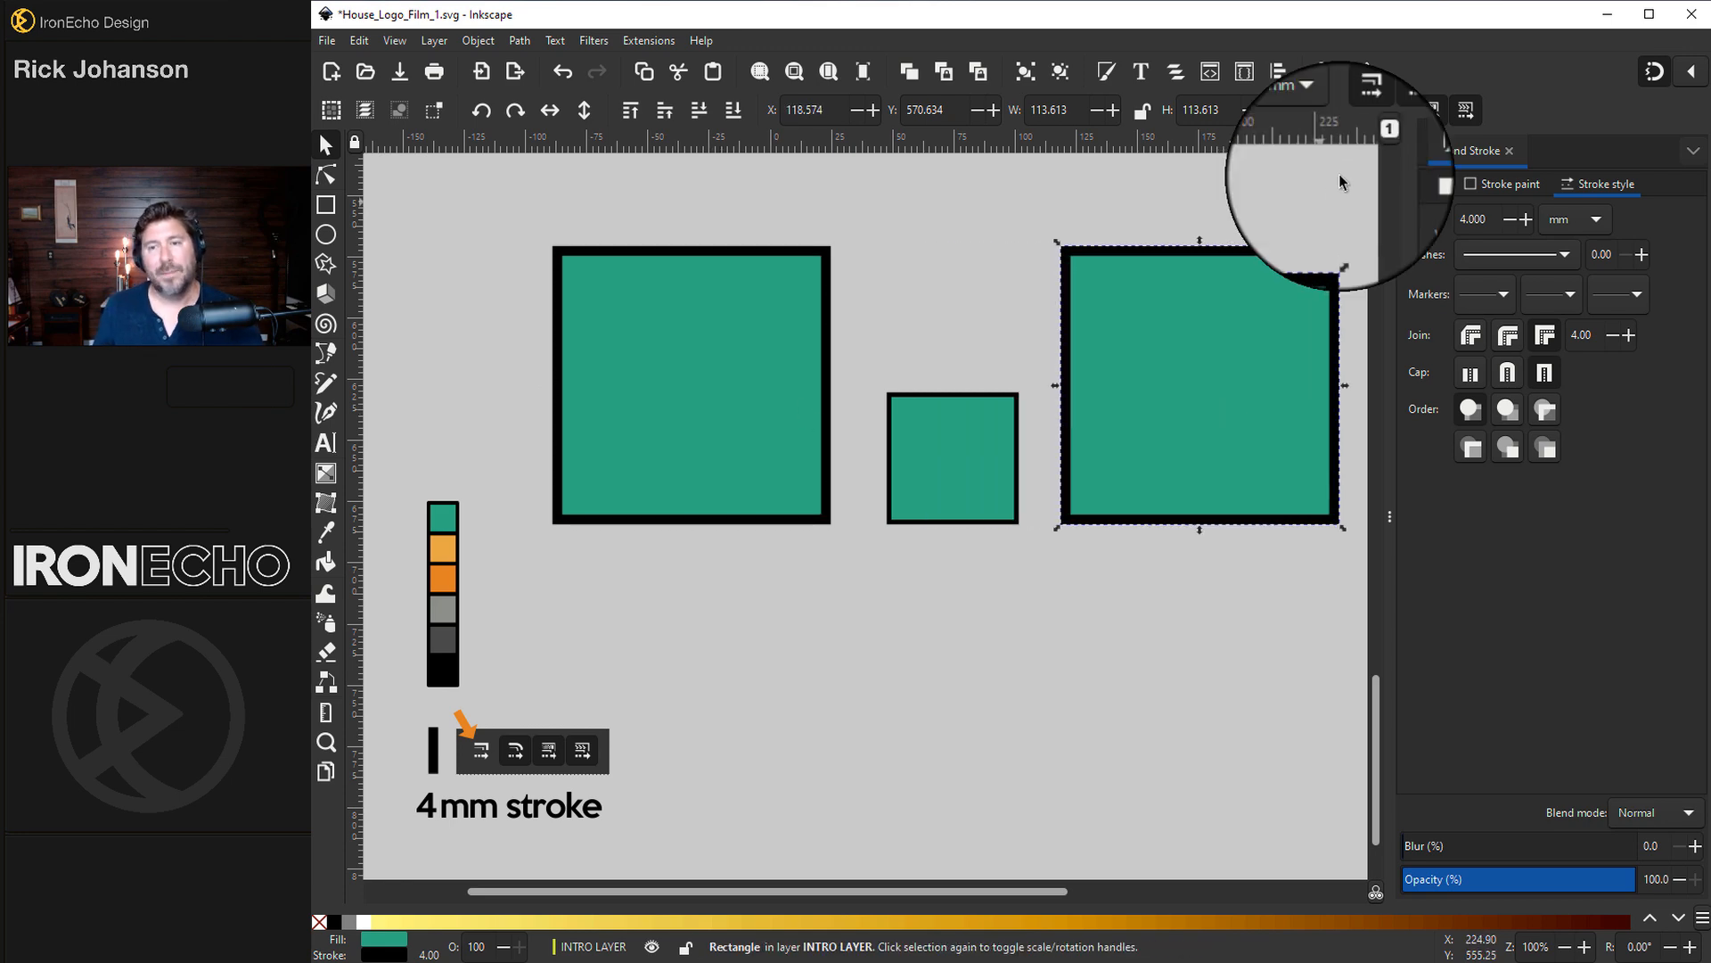
pyautogui.click(1362, 110)
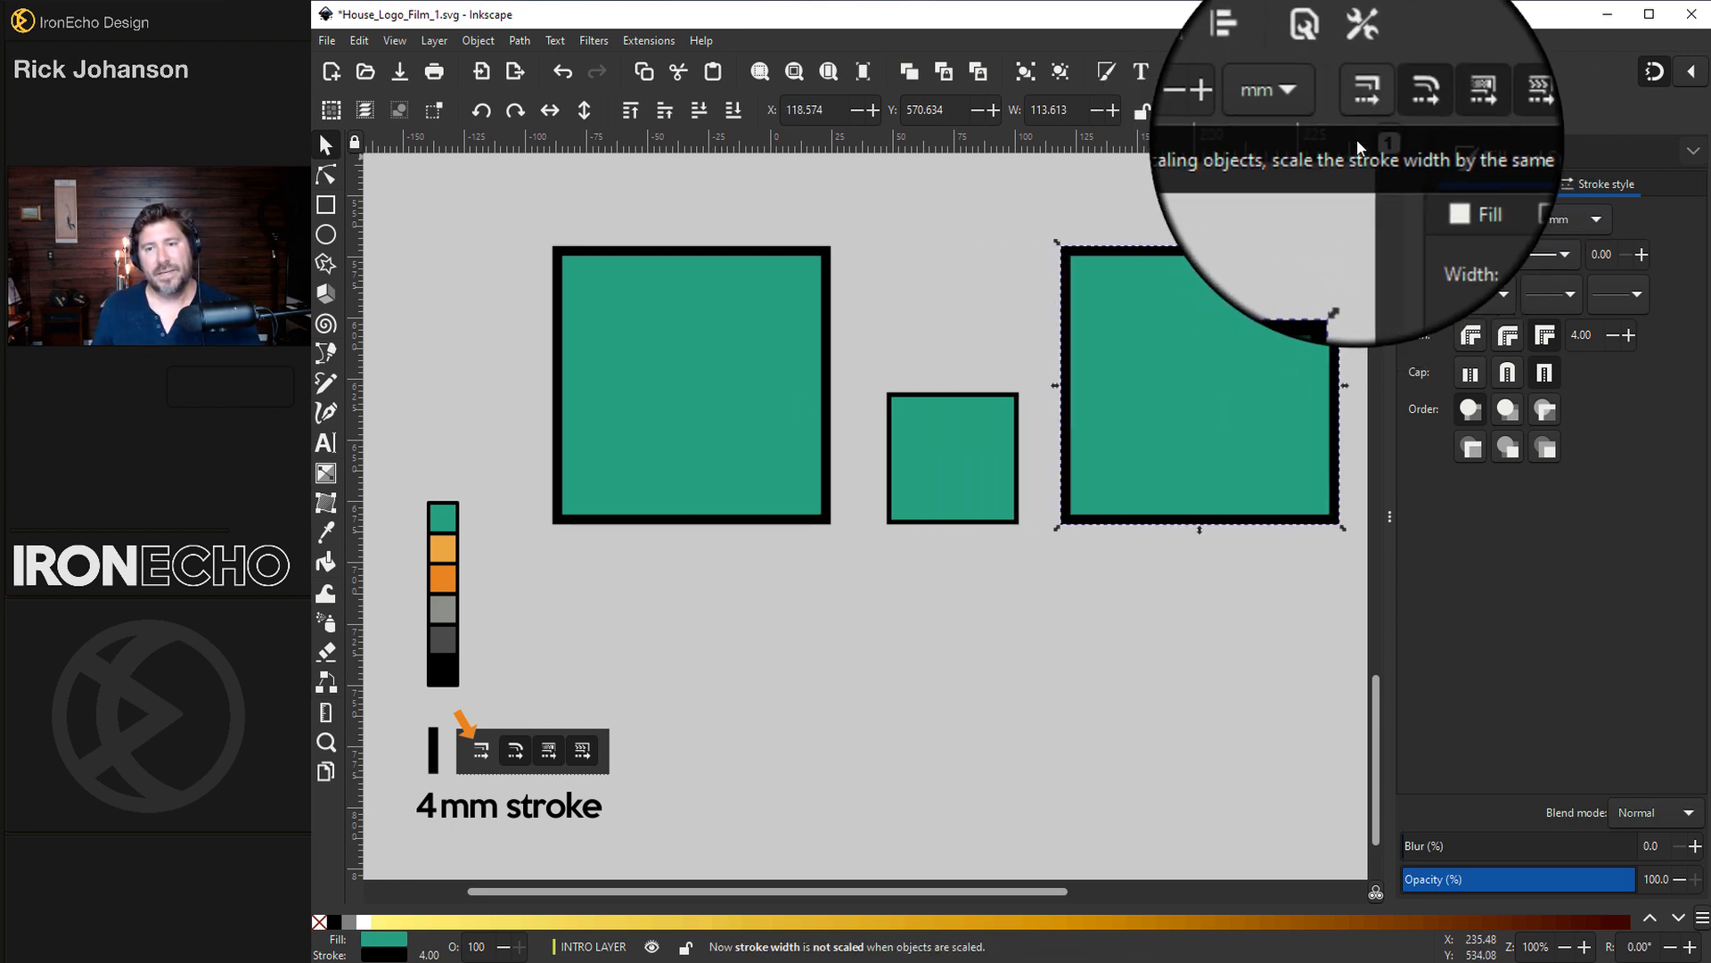
pyautogui.moveTo(1346, 254); pyautogui.dragTo(1217, 395)
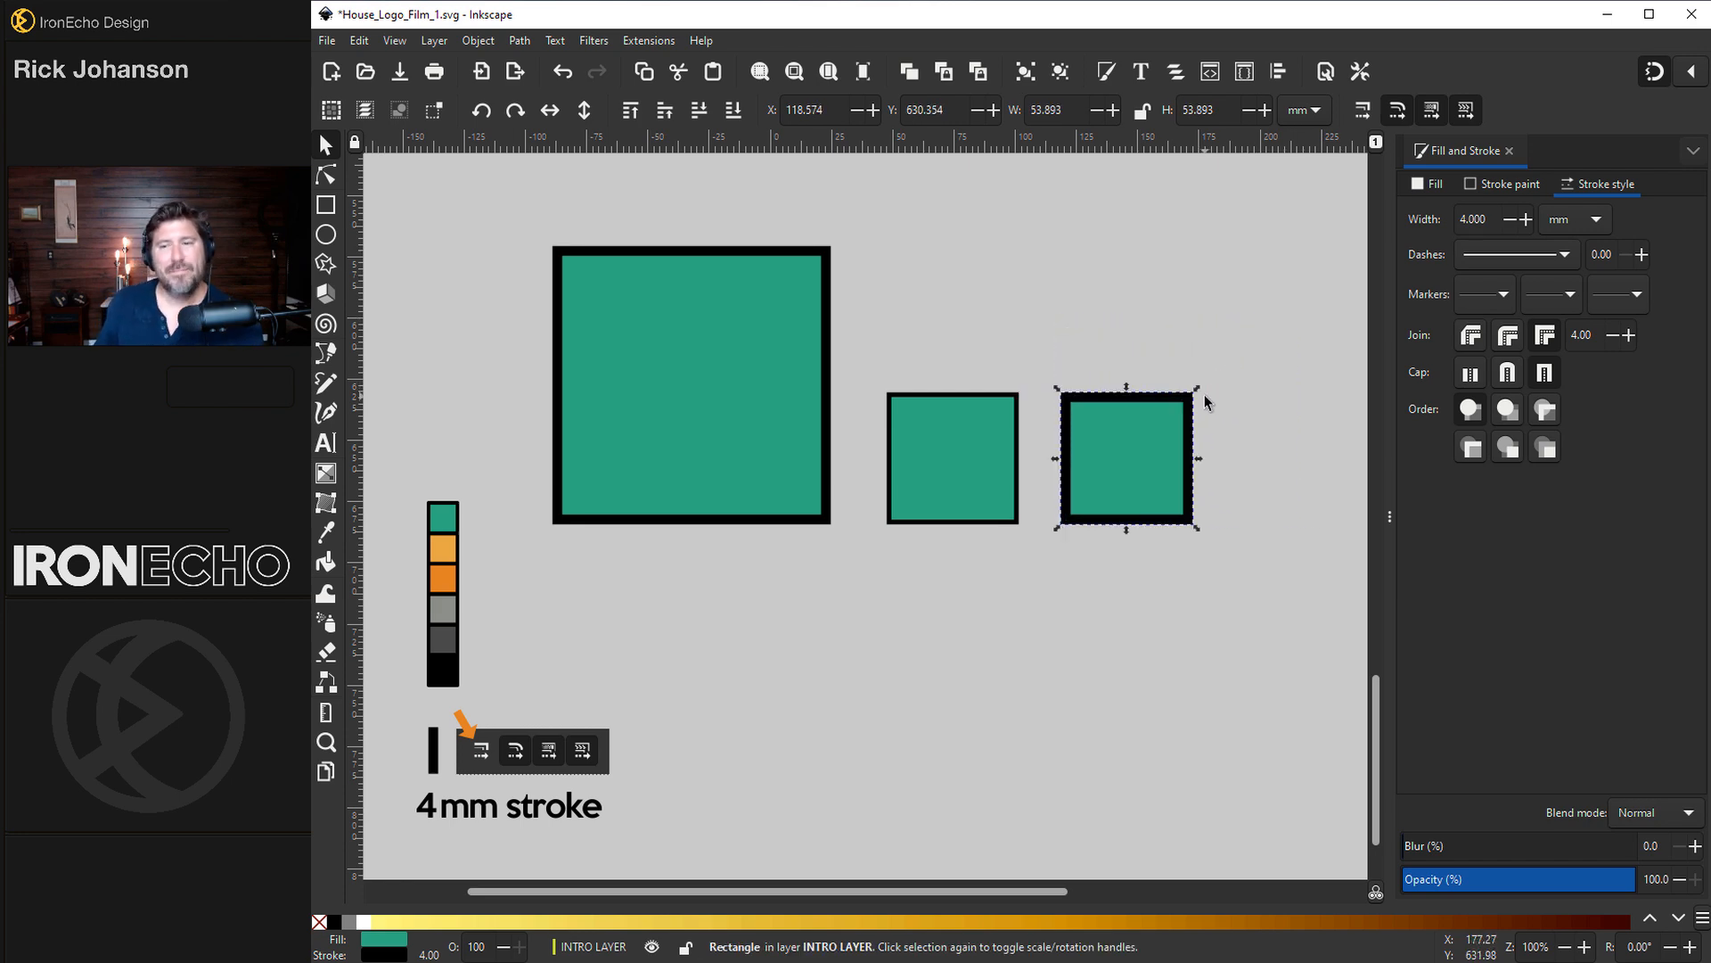
# - Delete both shrunken squares, keeping only the large green one
pyautogui.press('Delete')
pyautogui.click(989, 466)
pyautogui.press('Delete')
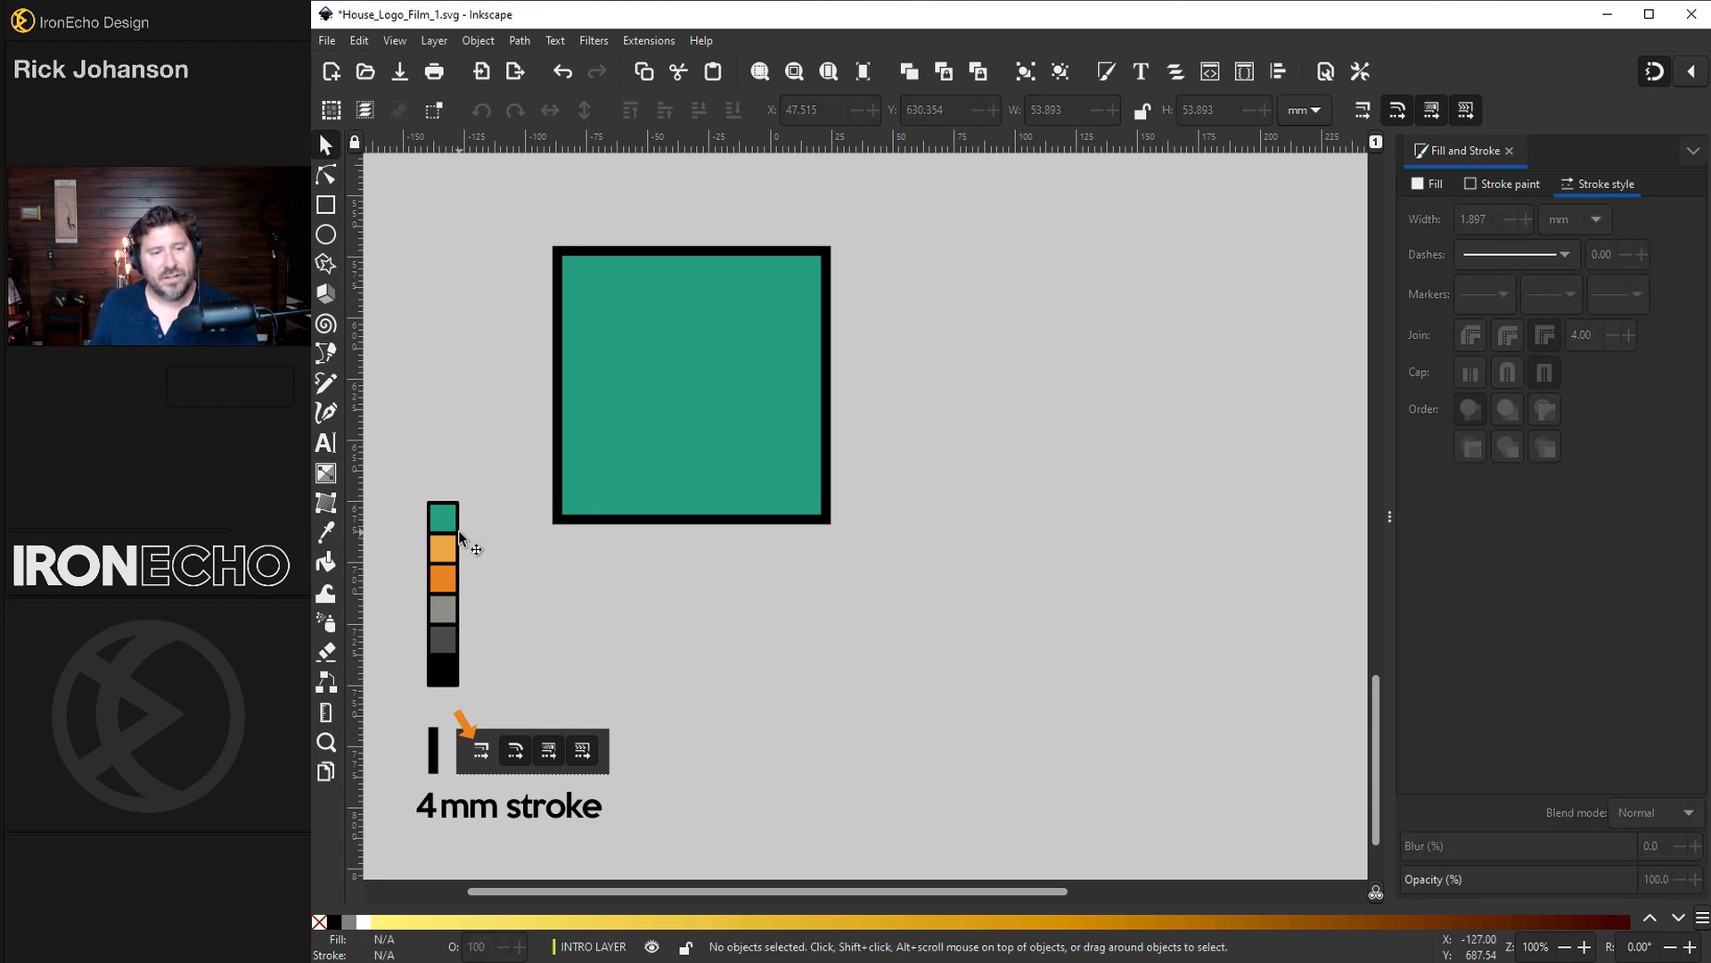
# - Fill the large square with the light orange swatch's colour and move the square a little to the right and down
pyautogui.click(641, 489)
pyautogui.press('d')
pyautogui.click(446, 547)
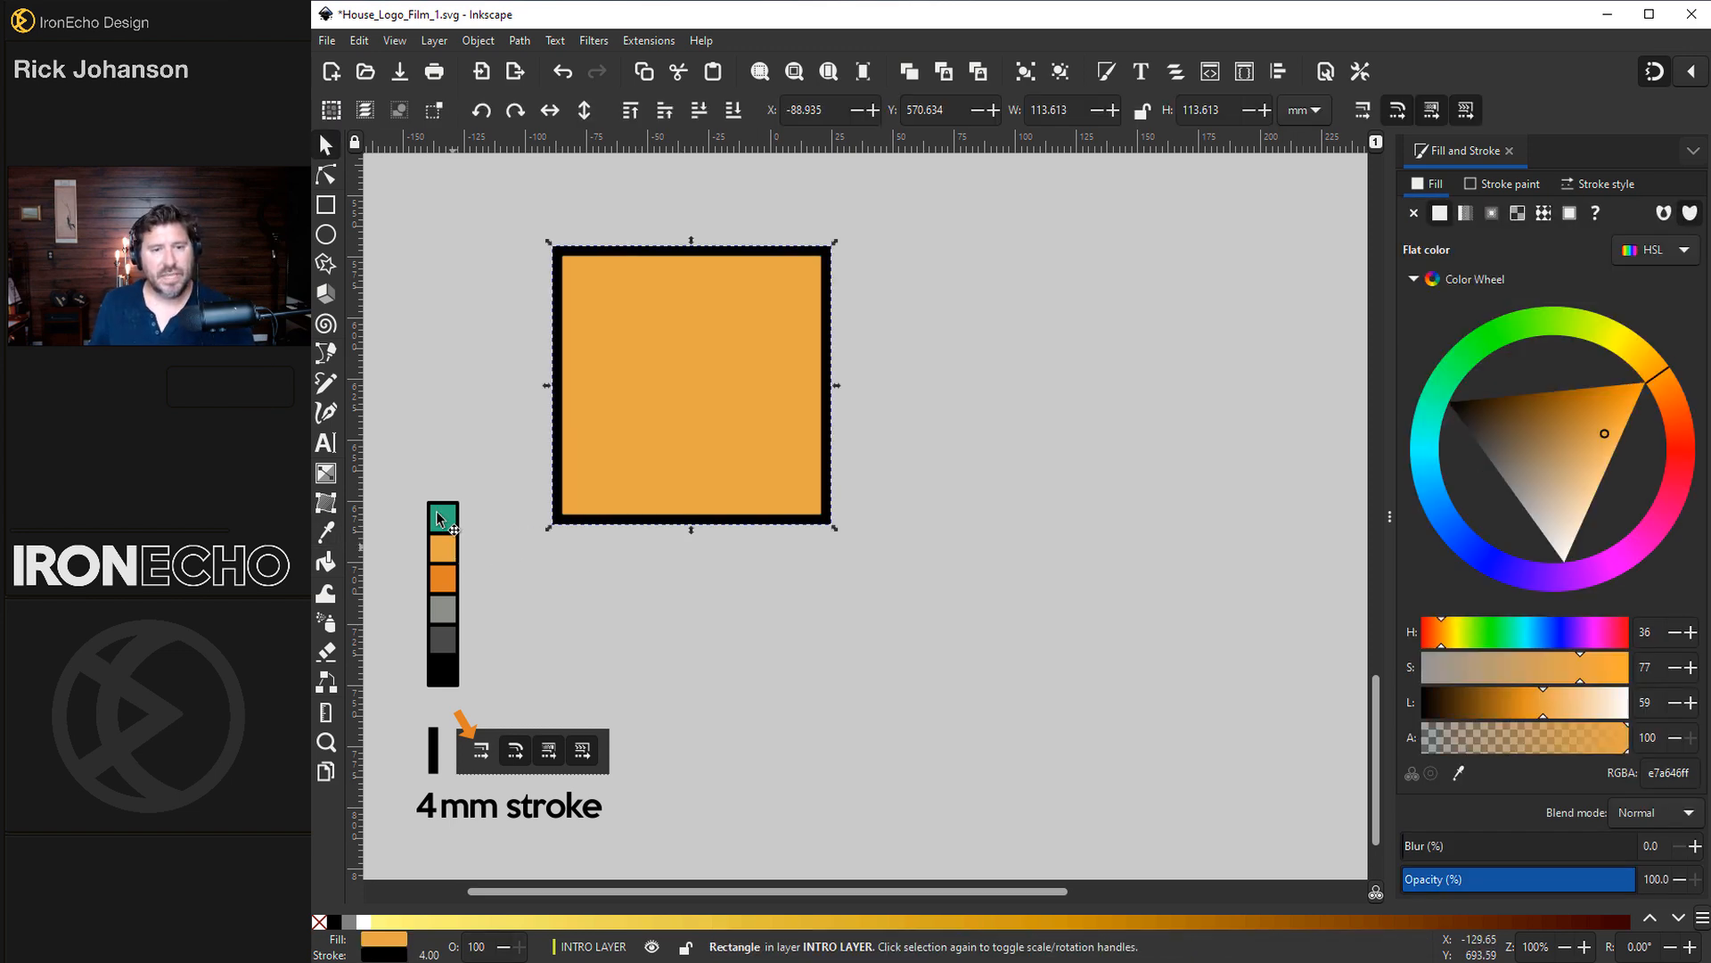
pyautogui.click(326, 145)
pyautogui.moveTo(670, 325); pyautogui.dragTo(758, 365)
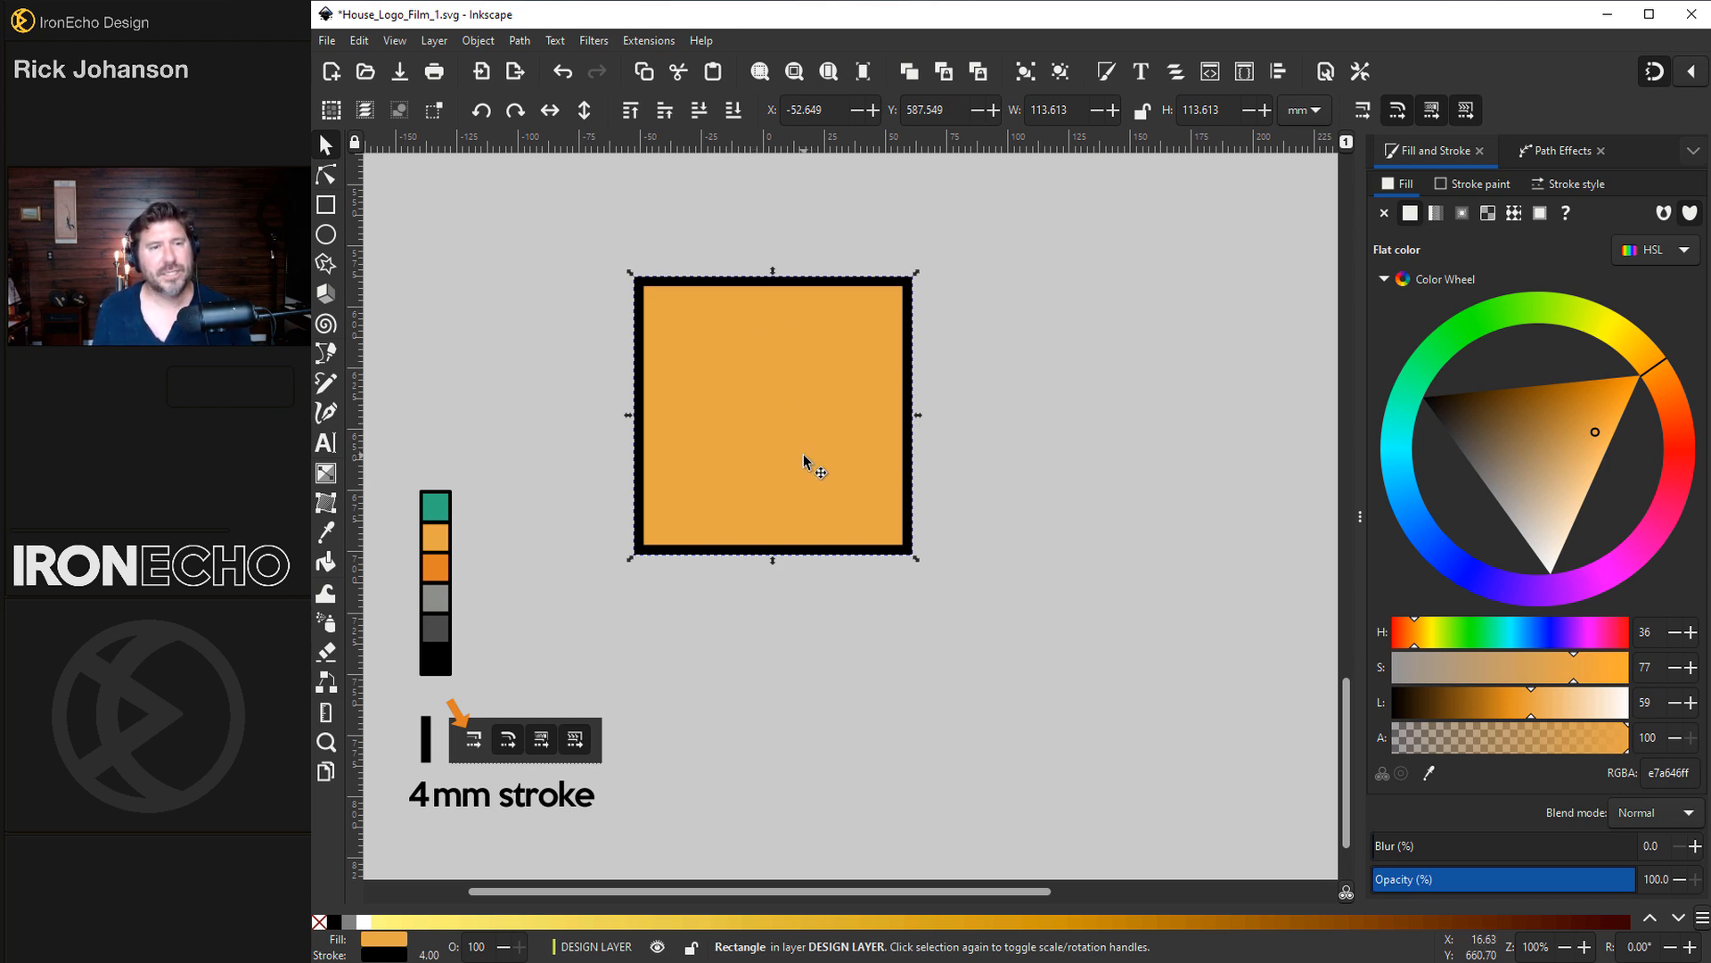
# - Convert the orange square to a path and show its nodes for editing
pyautogui.click(519, 41)
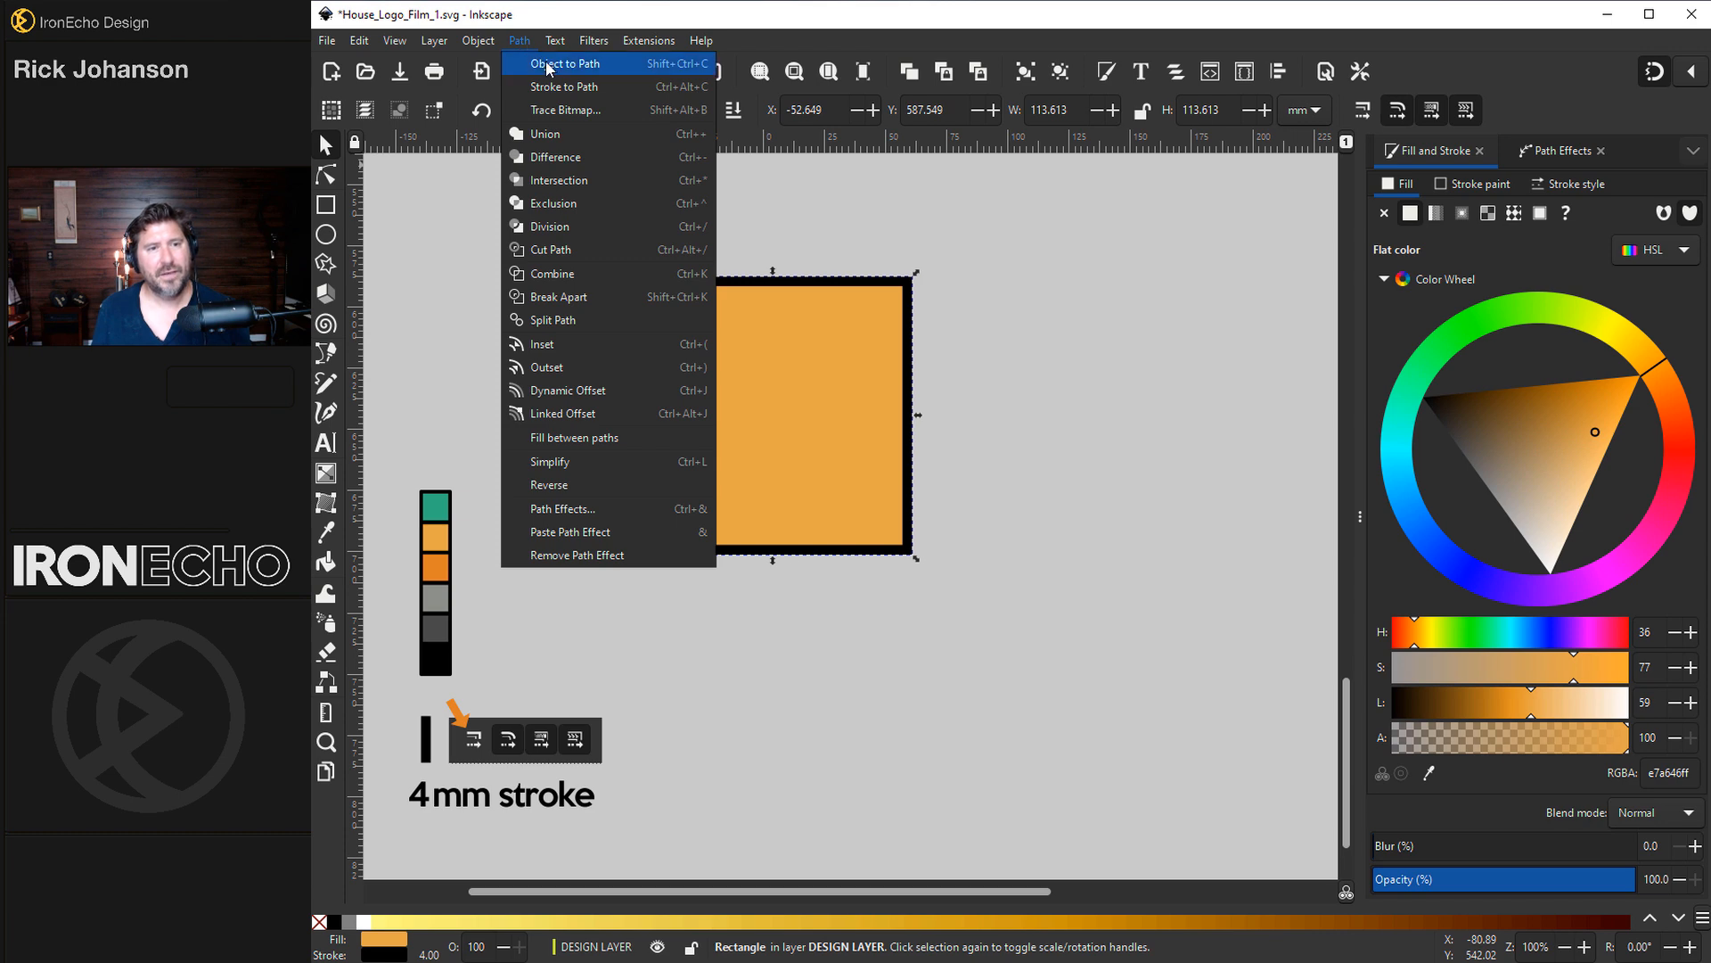
pyautogui.click(548, 65)
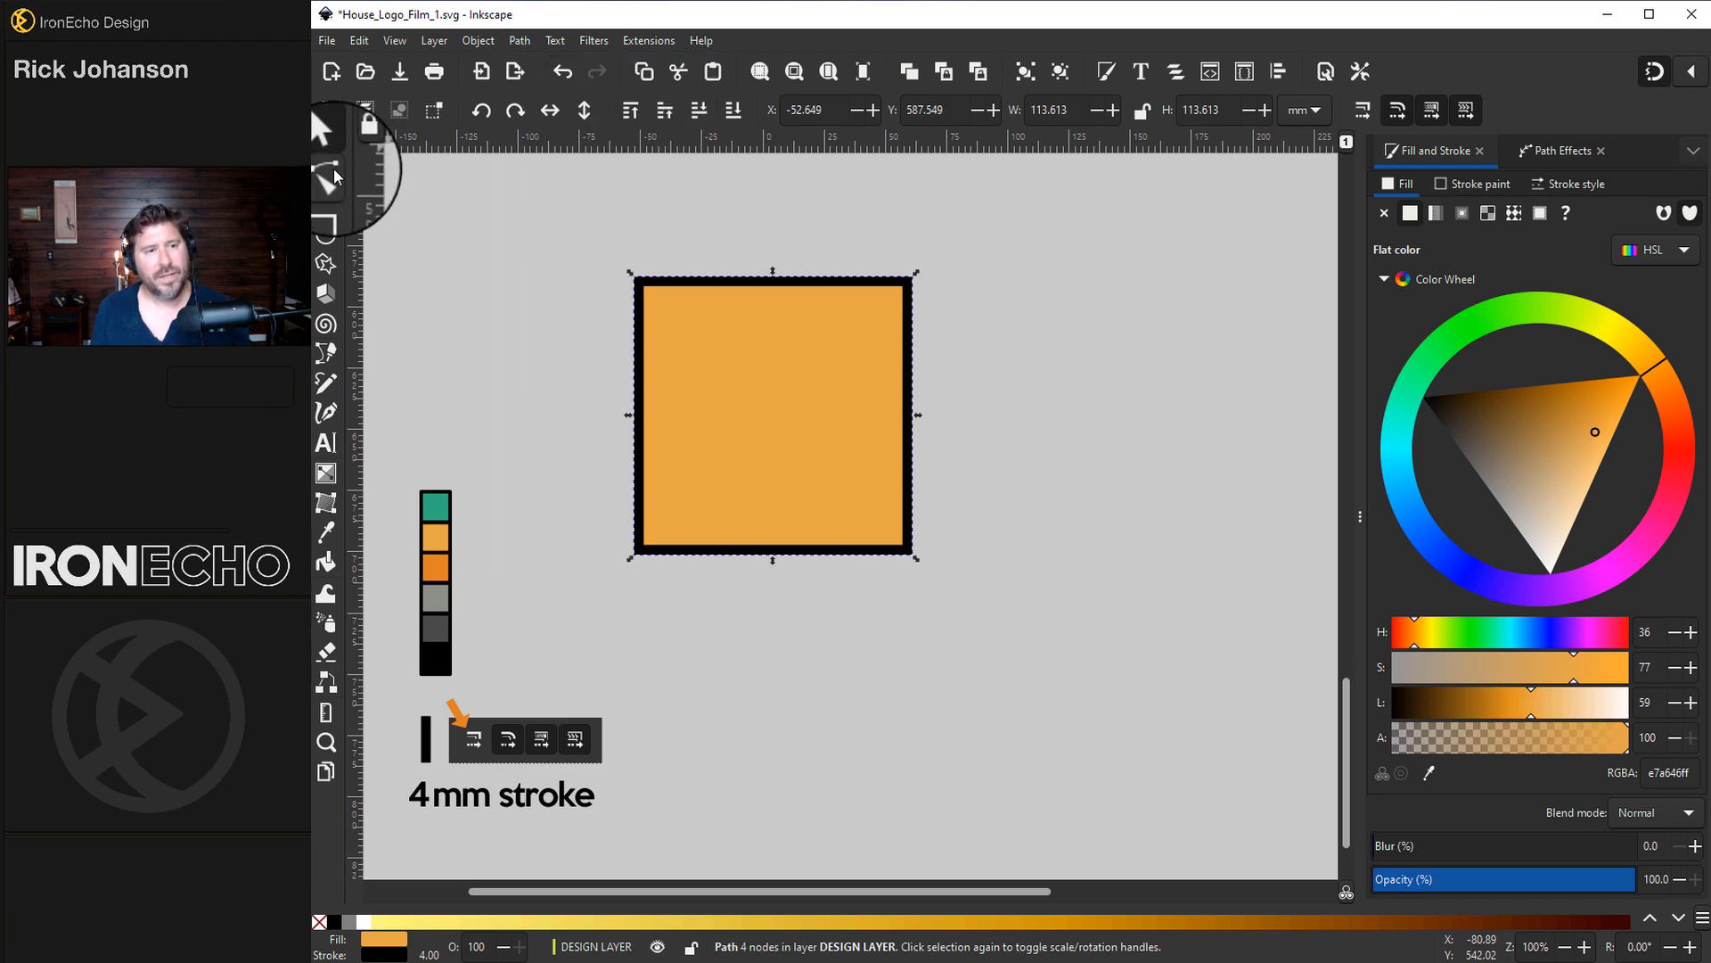
pyautogui.click(332, 175)
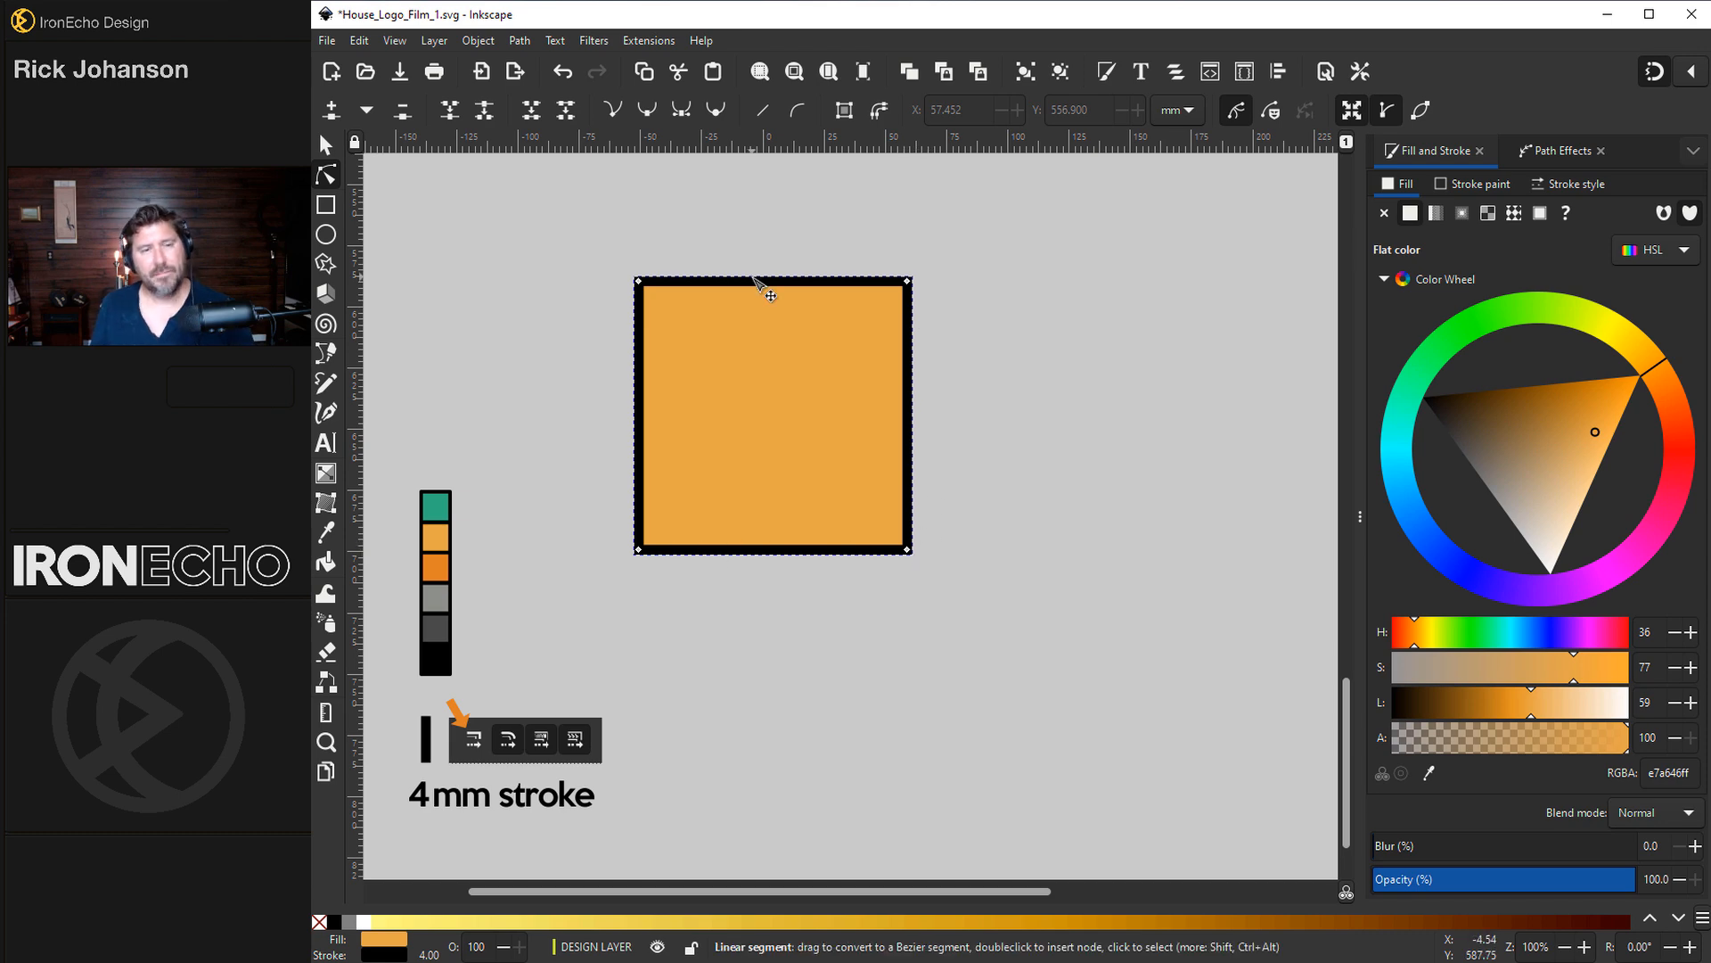
pyautogui.click(526, 40)
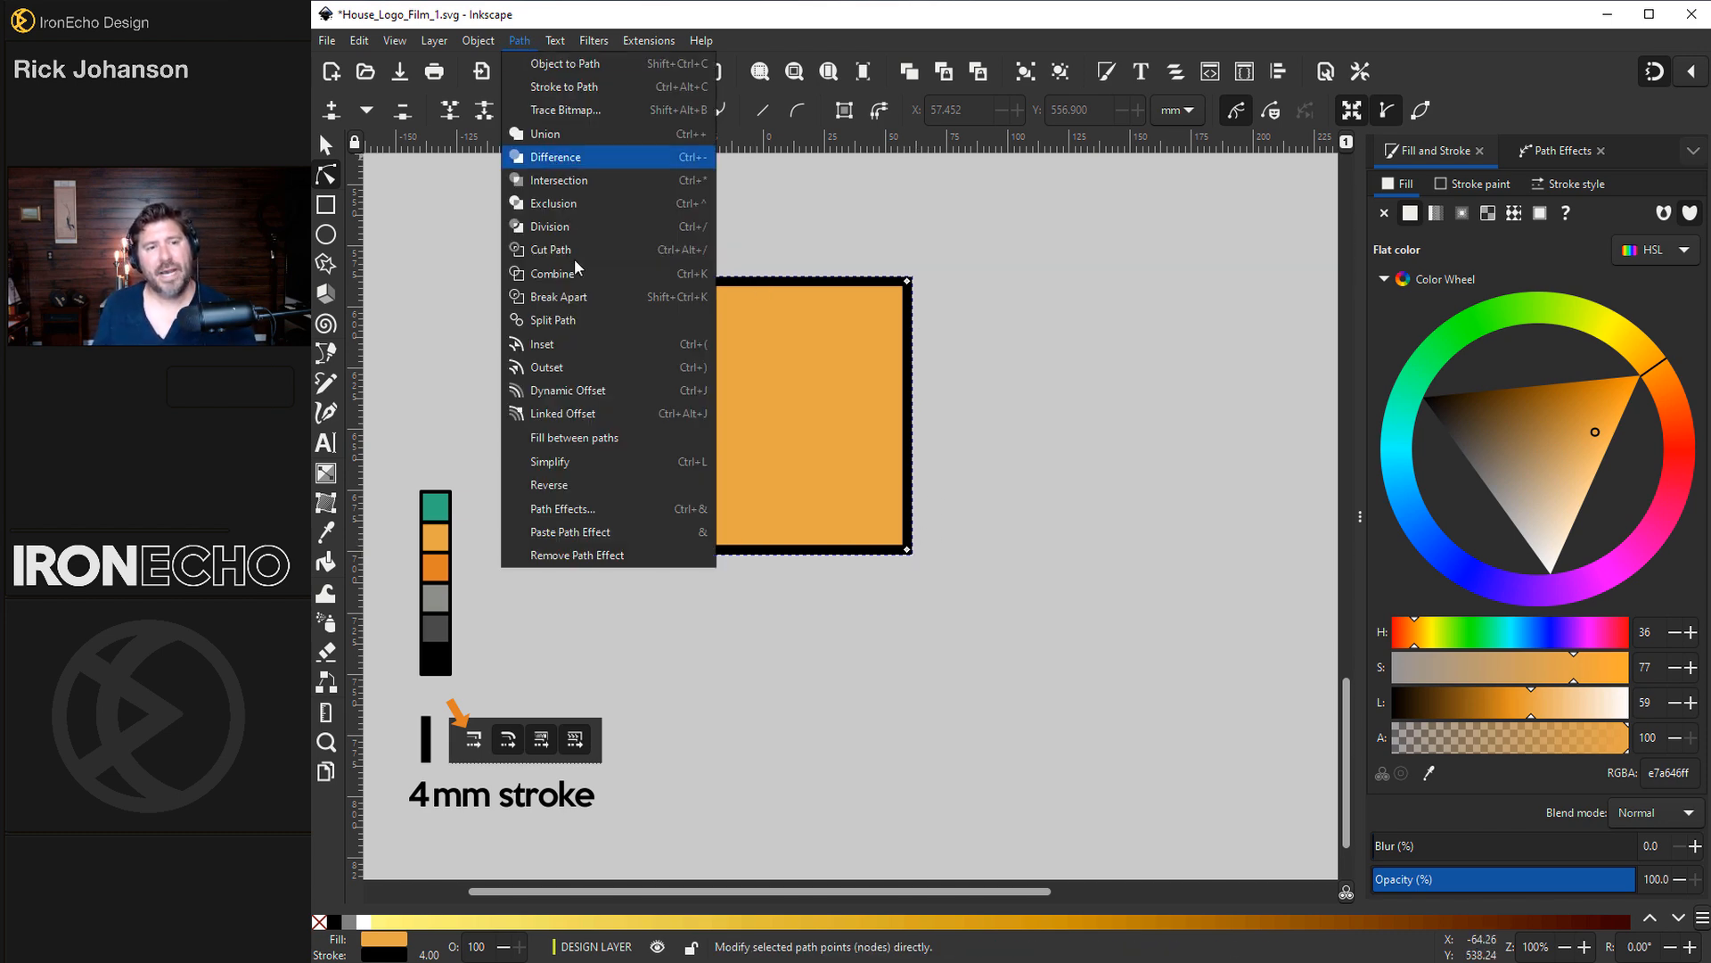
pyautogui.click(520, 40)
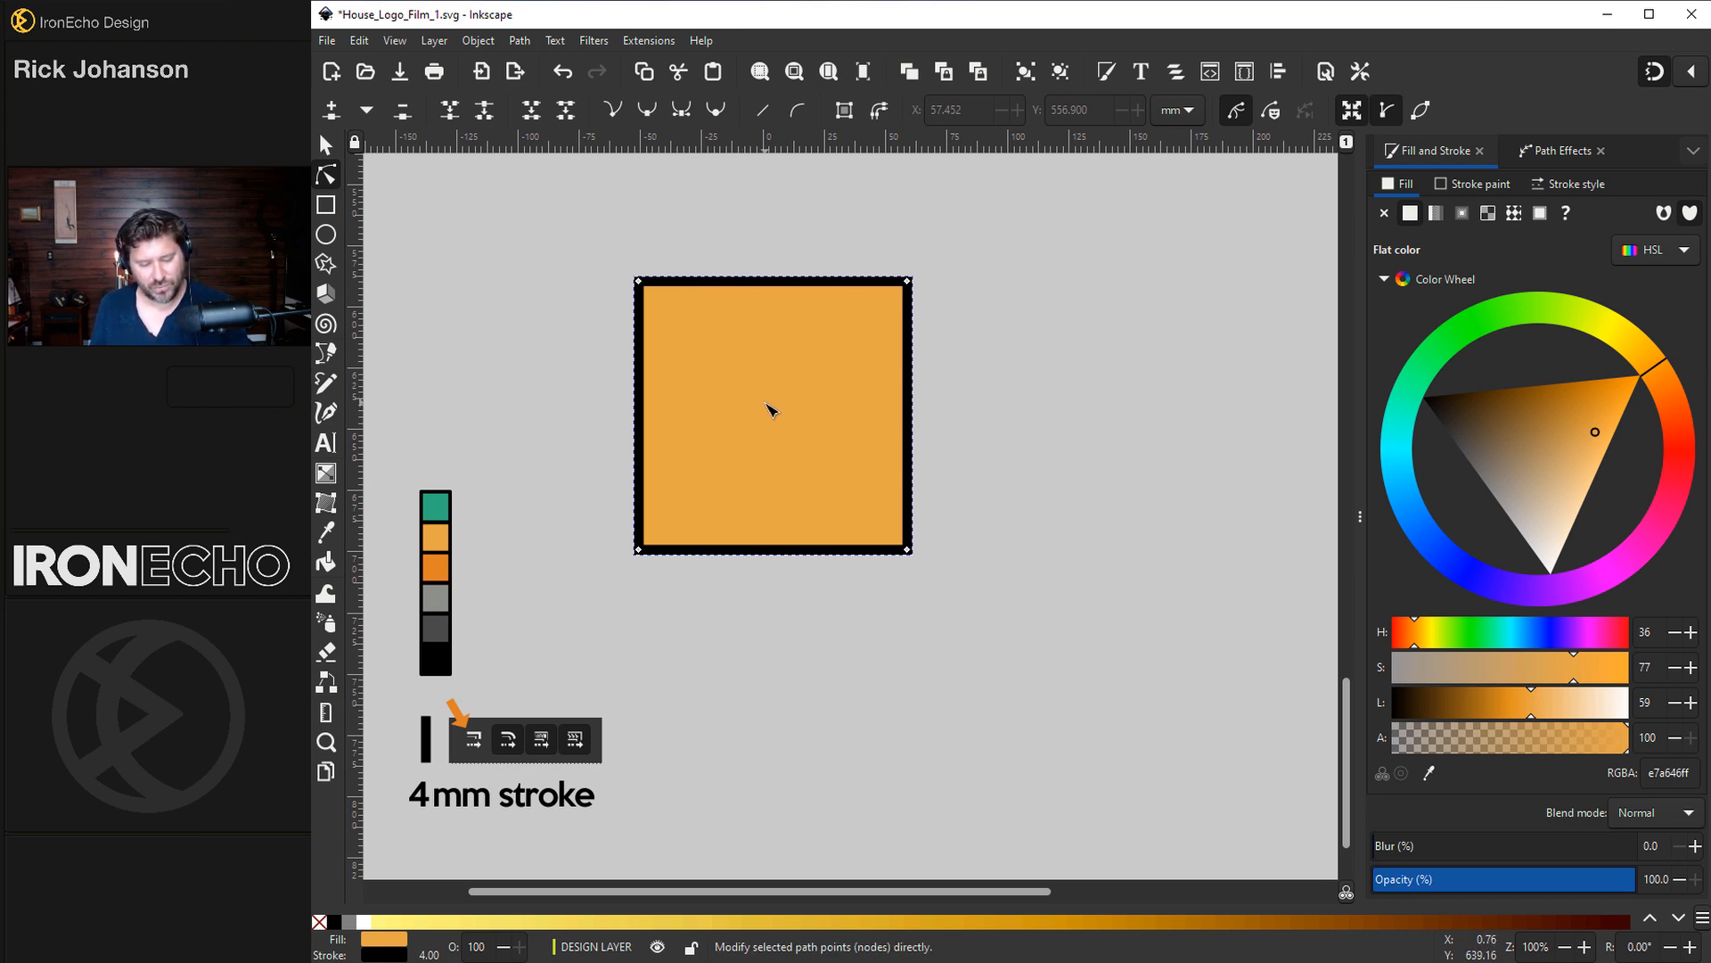
# - Group the orange square and apply the Mirror symmetry path effect to the group with a freely defined mirror line
pyautogui.press('Escape')
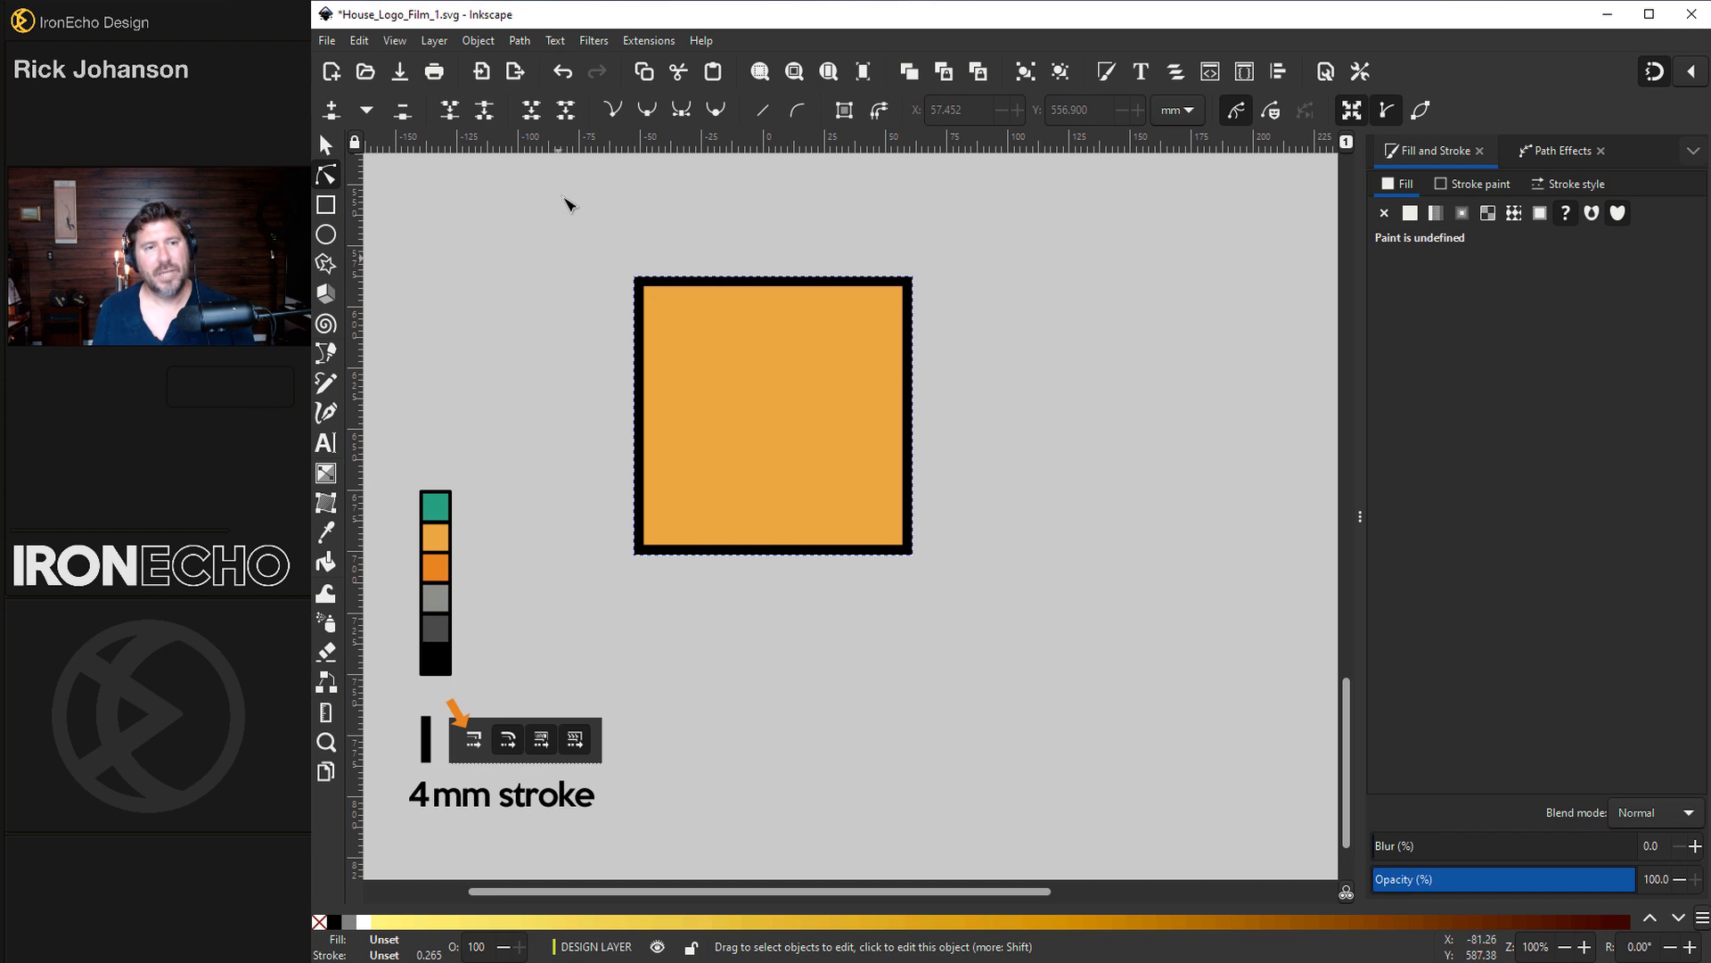
pyautogui.click(520, 40)
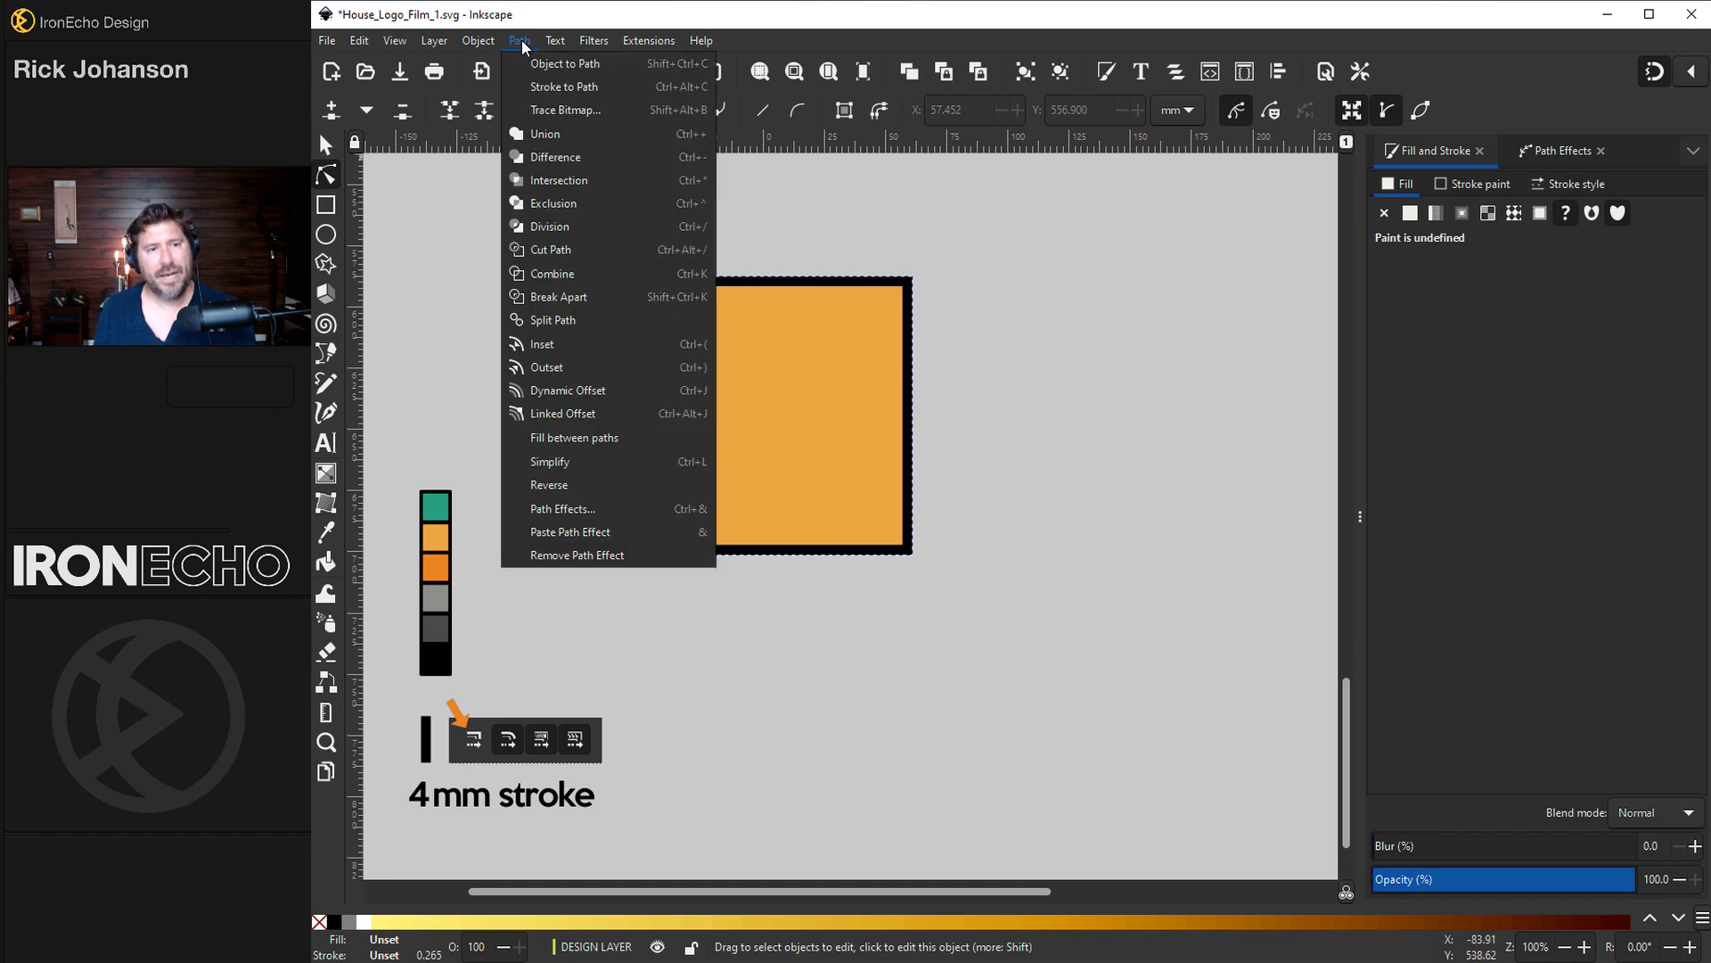
pyautogui.click(576, 504)
pyautogui.click(1388, 865)
pyautogui.moveTo(1302, 738)
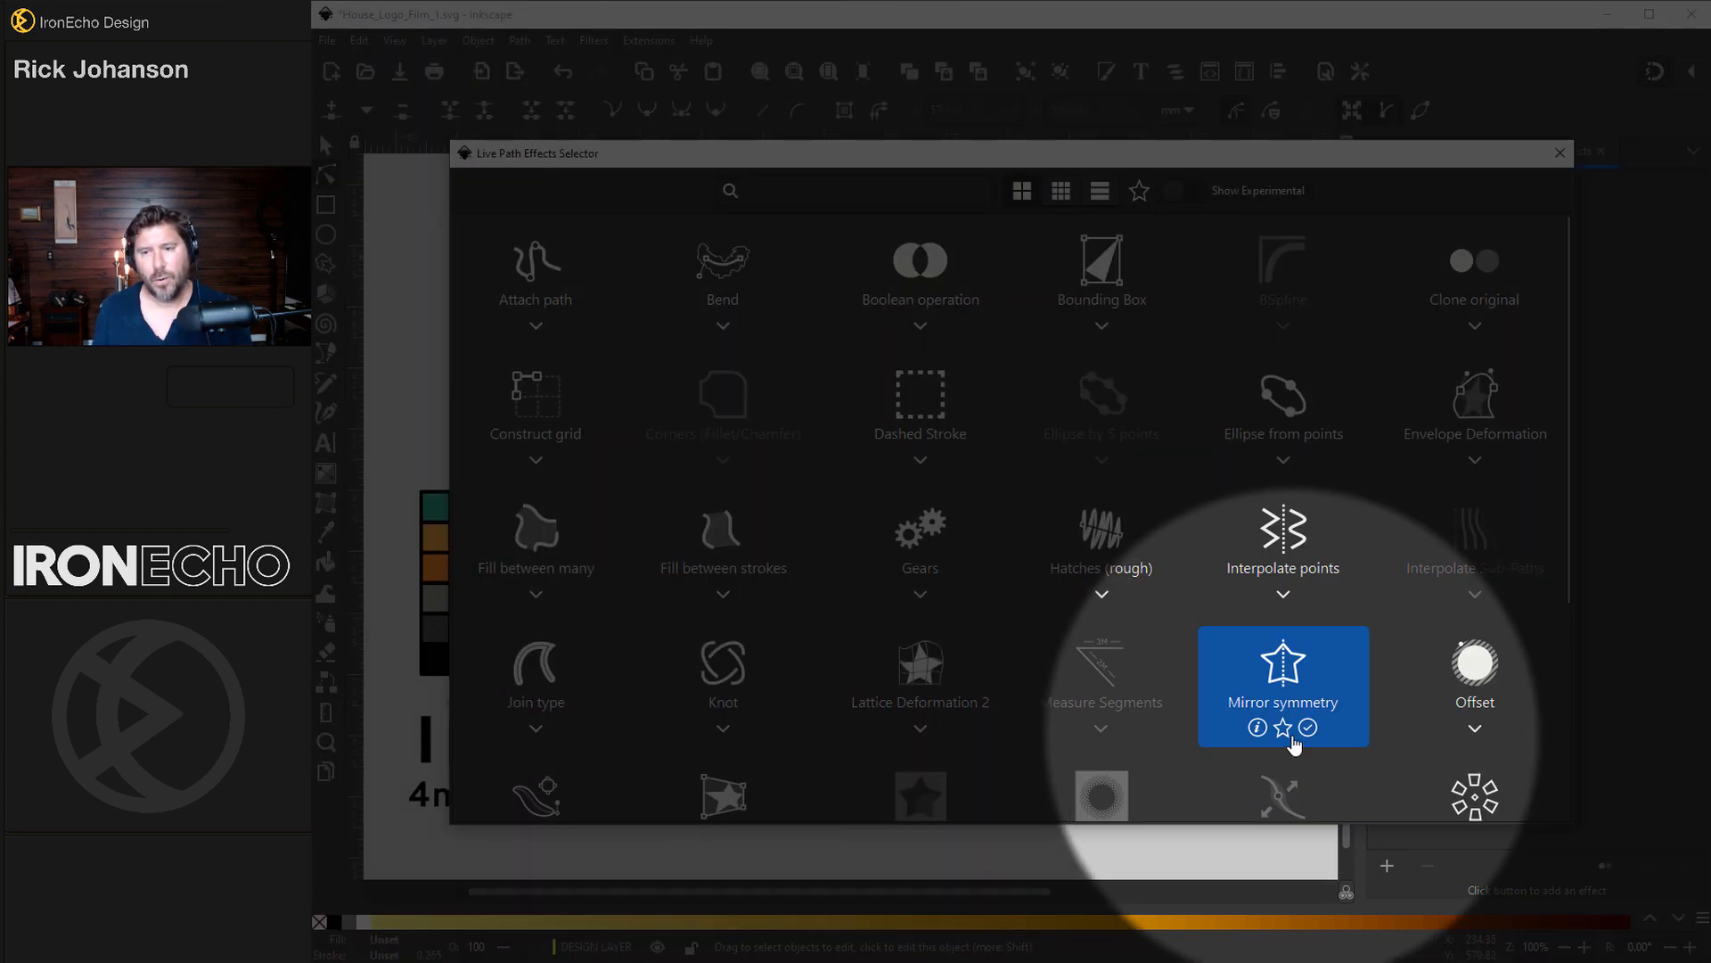
pyautogui.click(1302, 738)
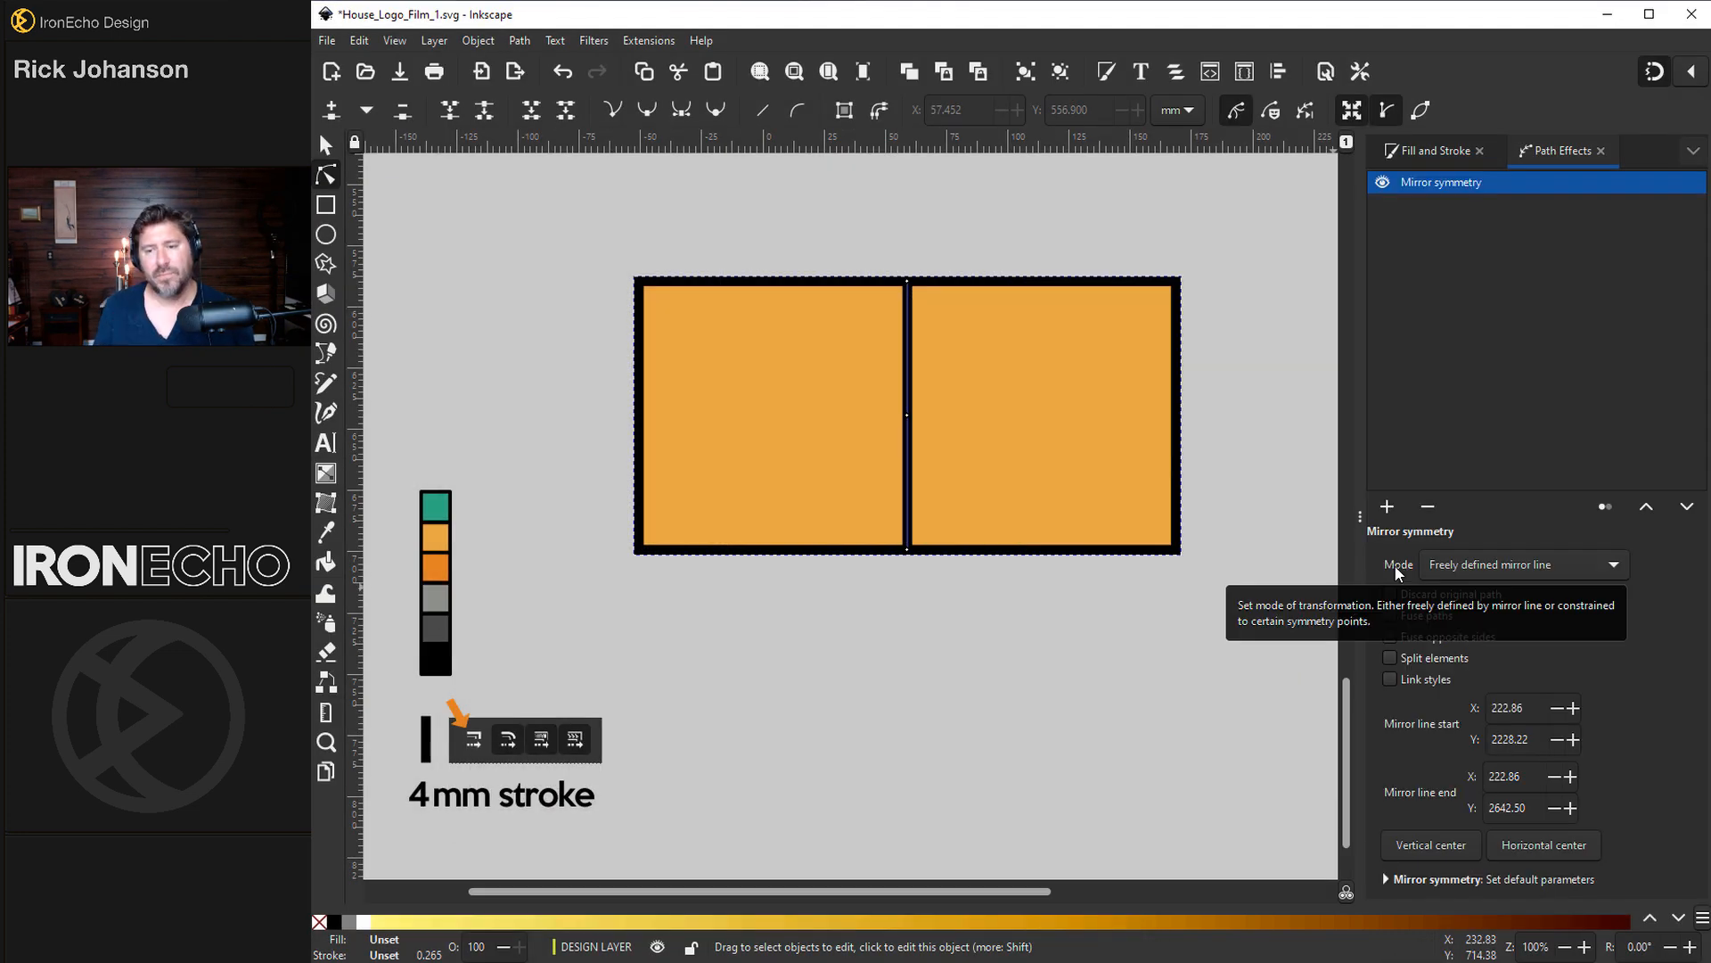
pyautogui.click(1514, 567)
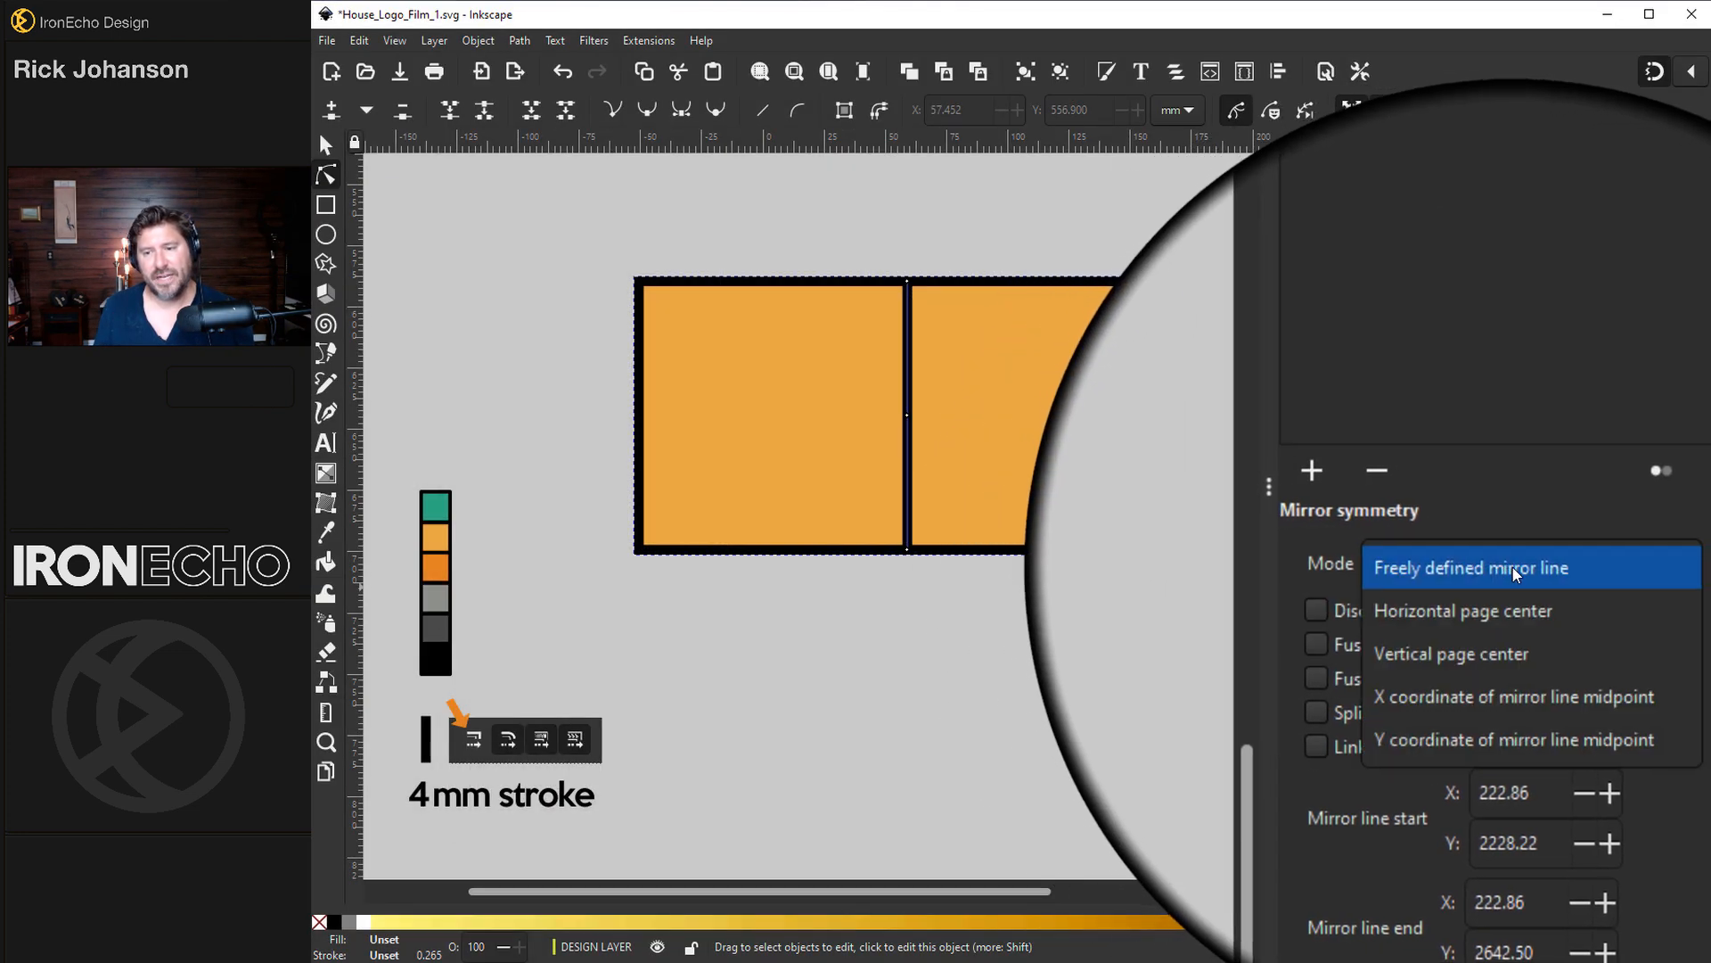
pyautogui.click(1513, 568)
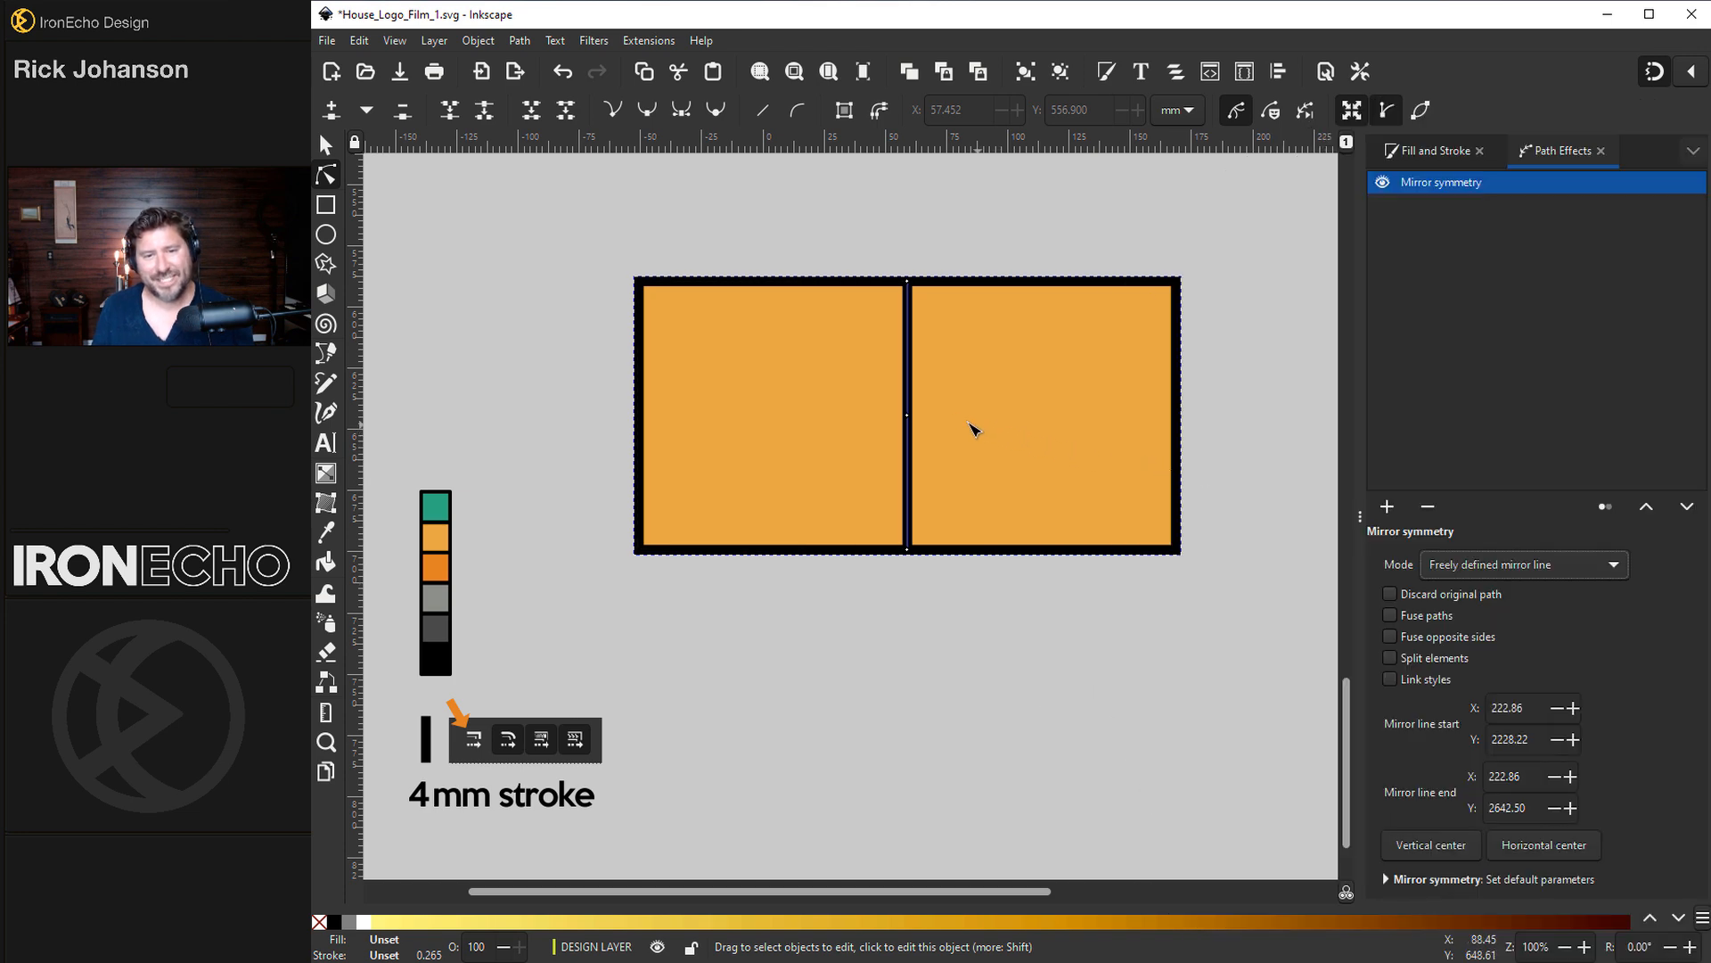
# - Shift the mirror line right to open a narrow gap between the halves, and raise the inner top corner to form a sloped roof
pyautogui.moveTo(909, 423); pyautogui.dragTo(921, 416)
pyautogui.click(831, 286)
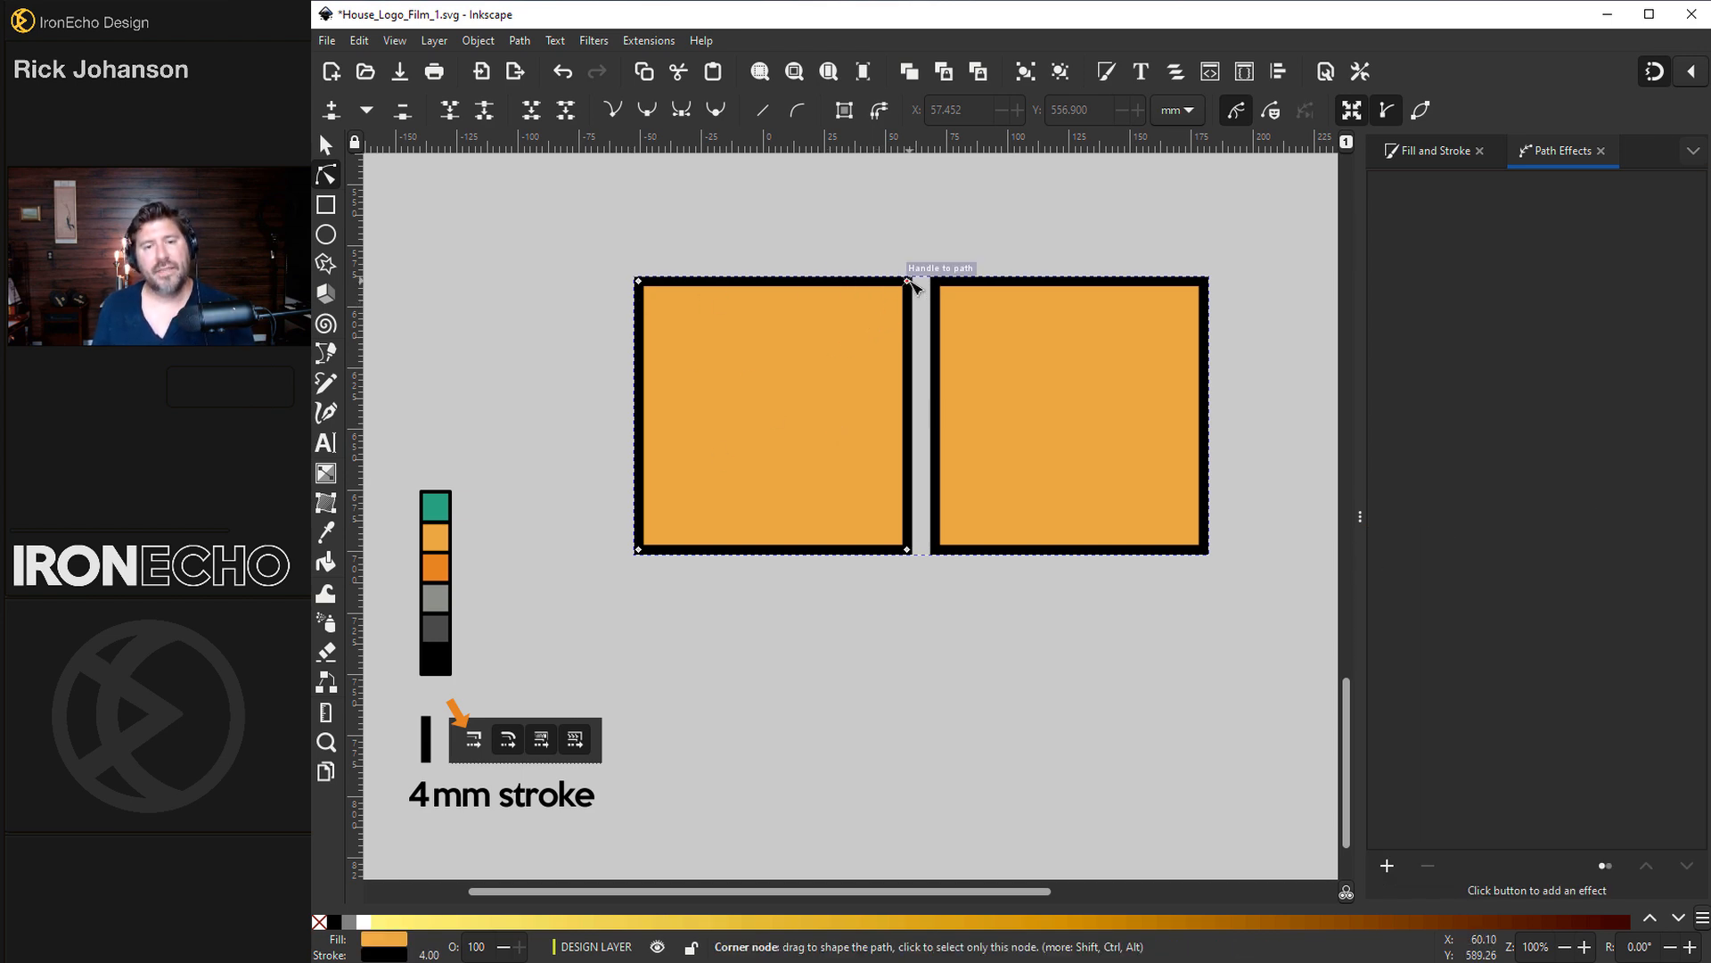
pyautogui.moveTo(908, 281); pyautogui.dragTo(909, 218)
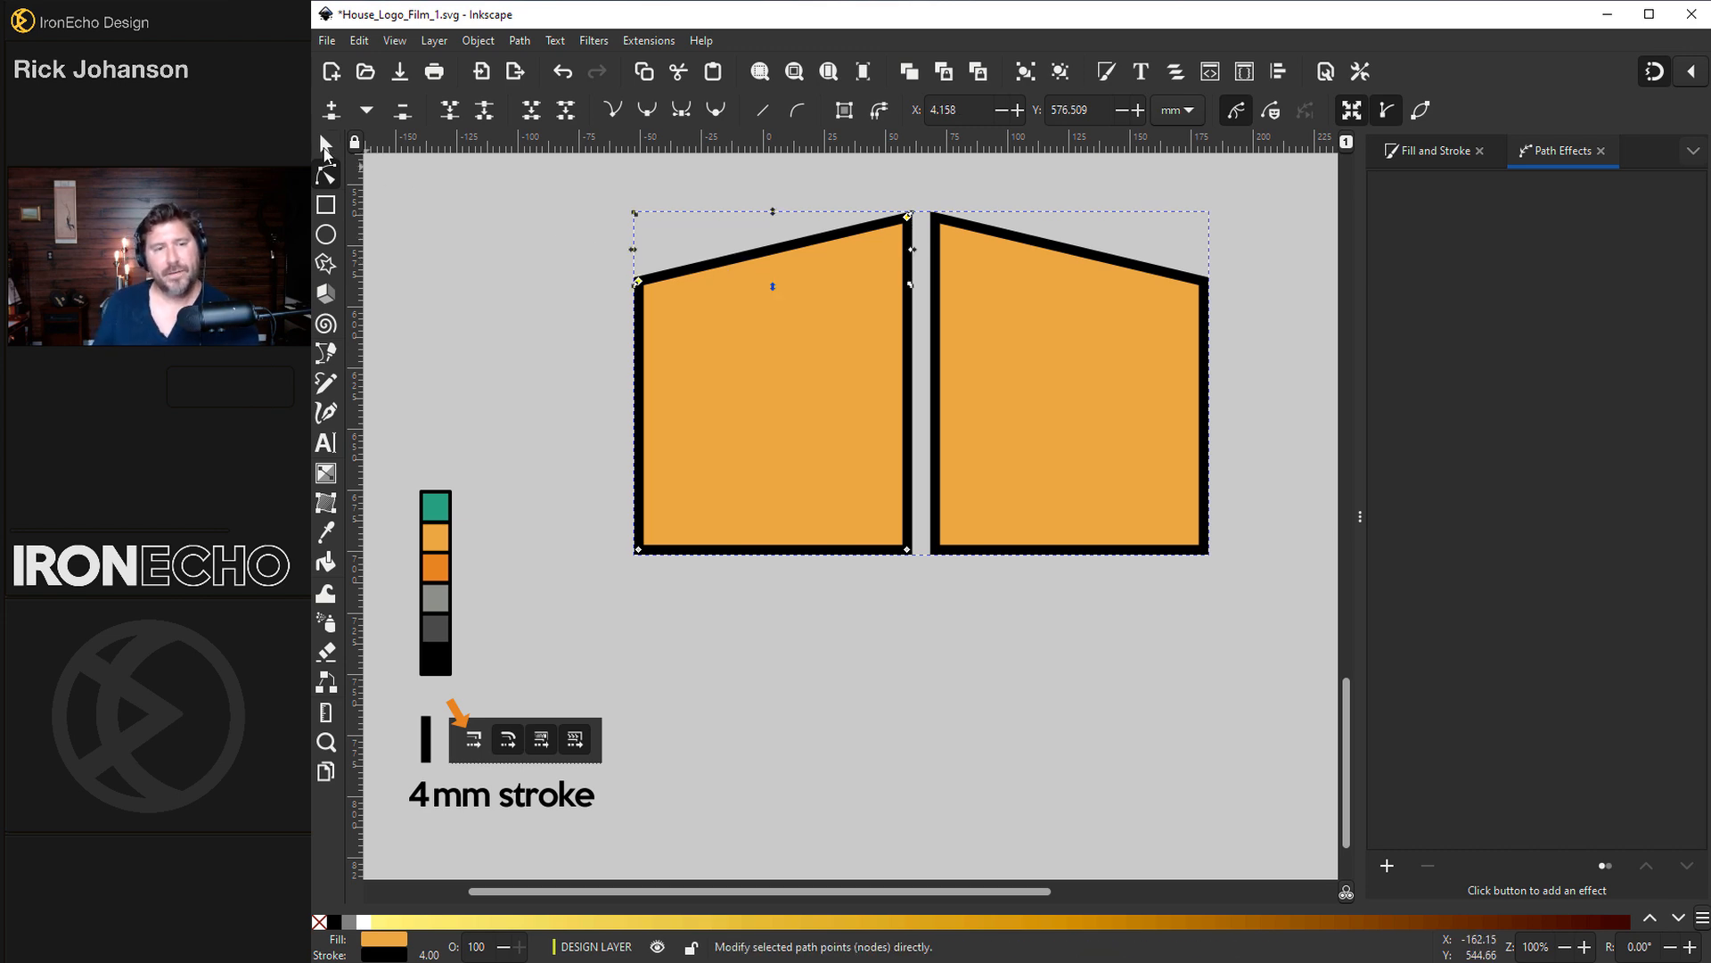
pyautogui.press('s')
pyautogui.click(749, 343)
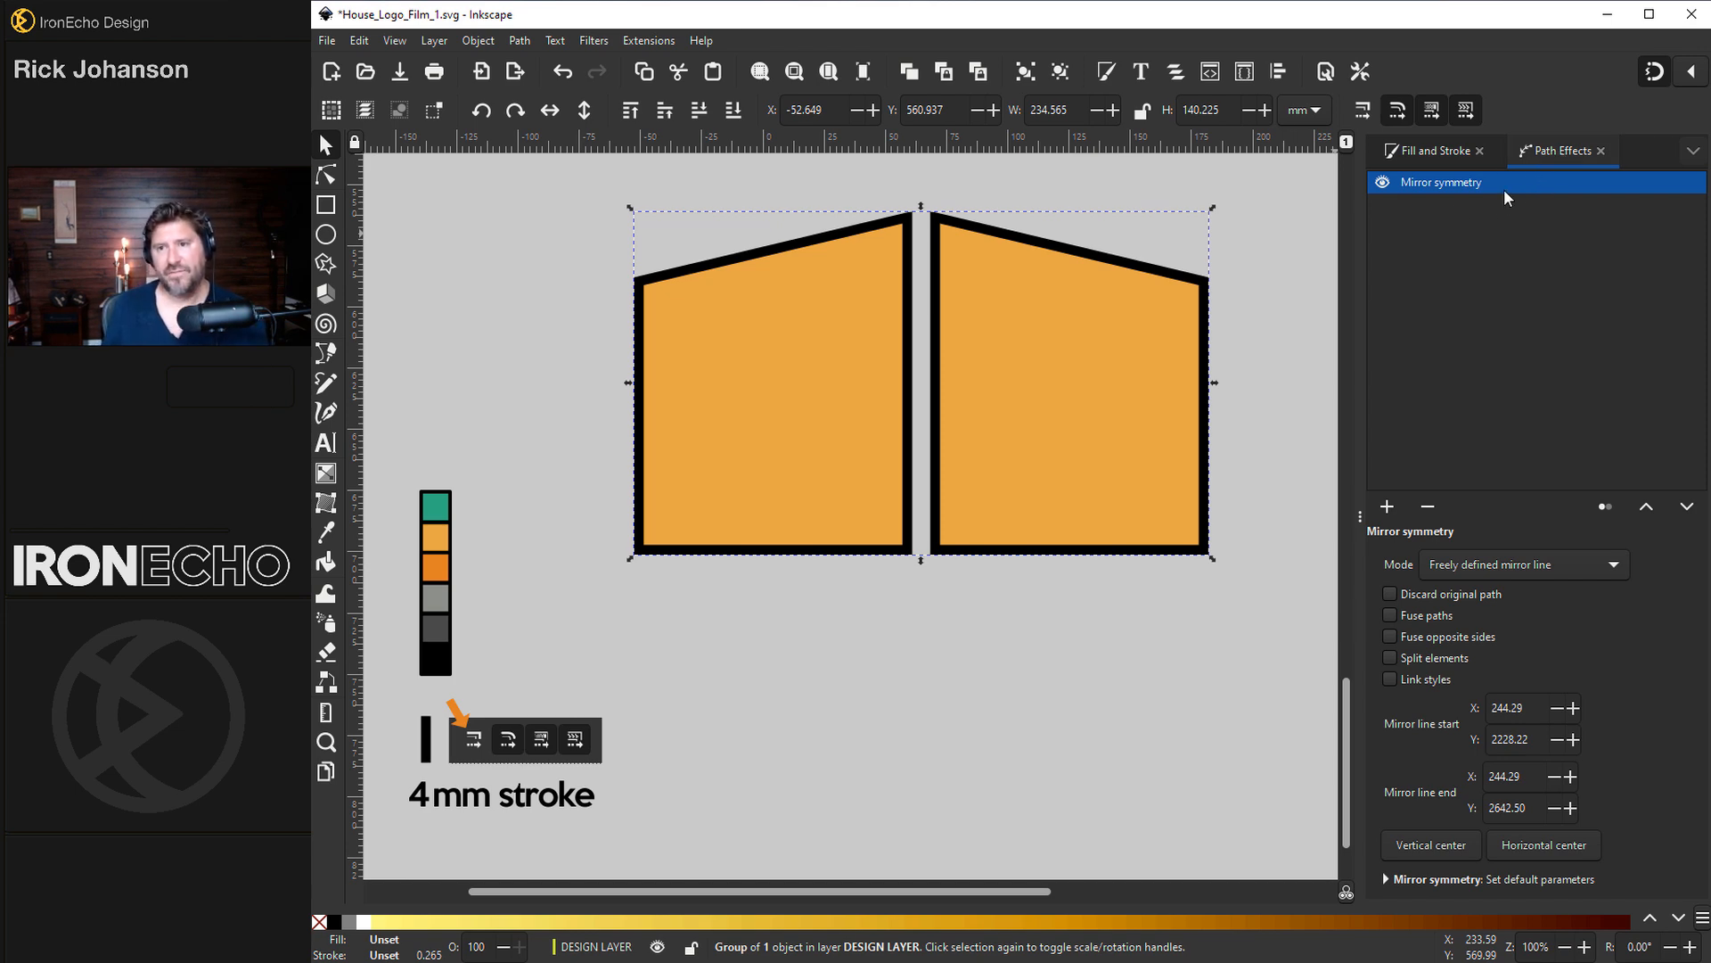
# - Try a vertical 4 mm bar drawn across the left window shape outside the mirrored group, and delete it
pyautogui.click(331, 355)
pyautogui.click(691, 270)
pyautogui.doubleClick(693, 549)
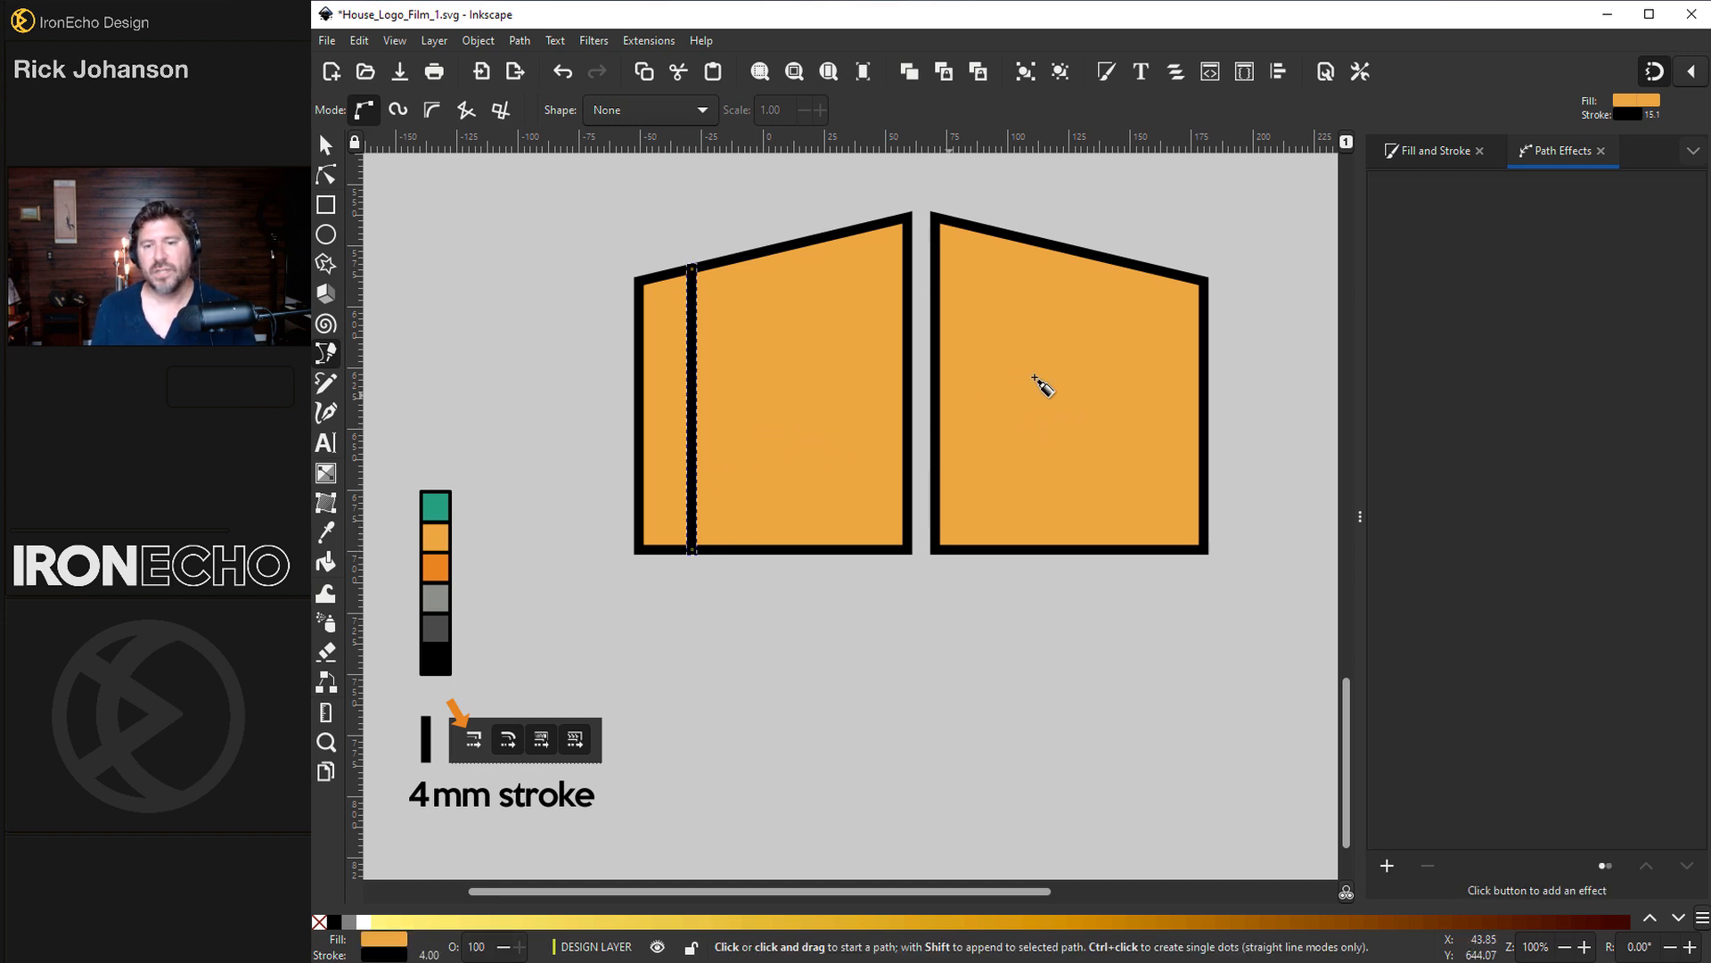
pyautogui.press('Right')
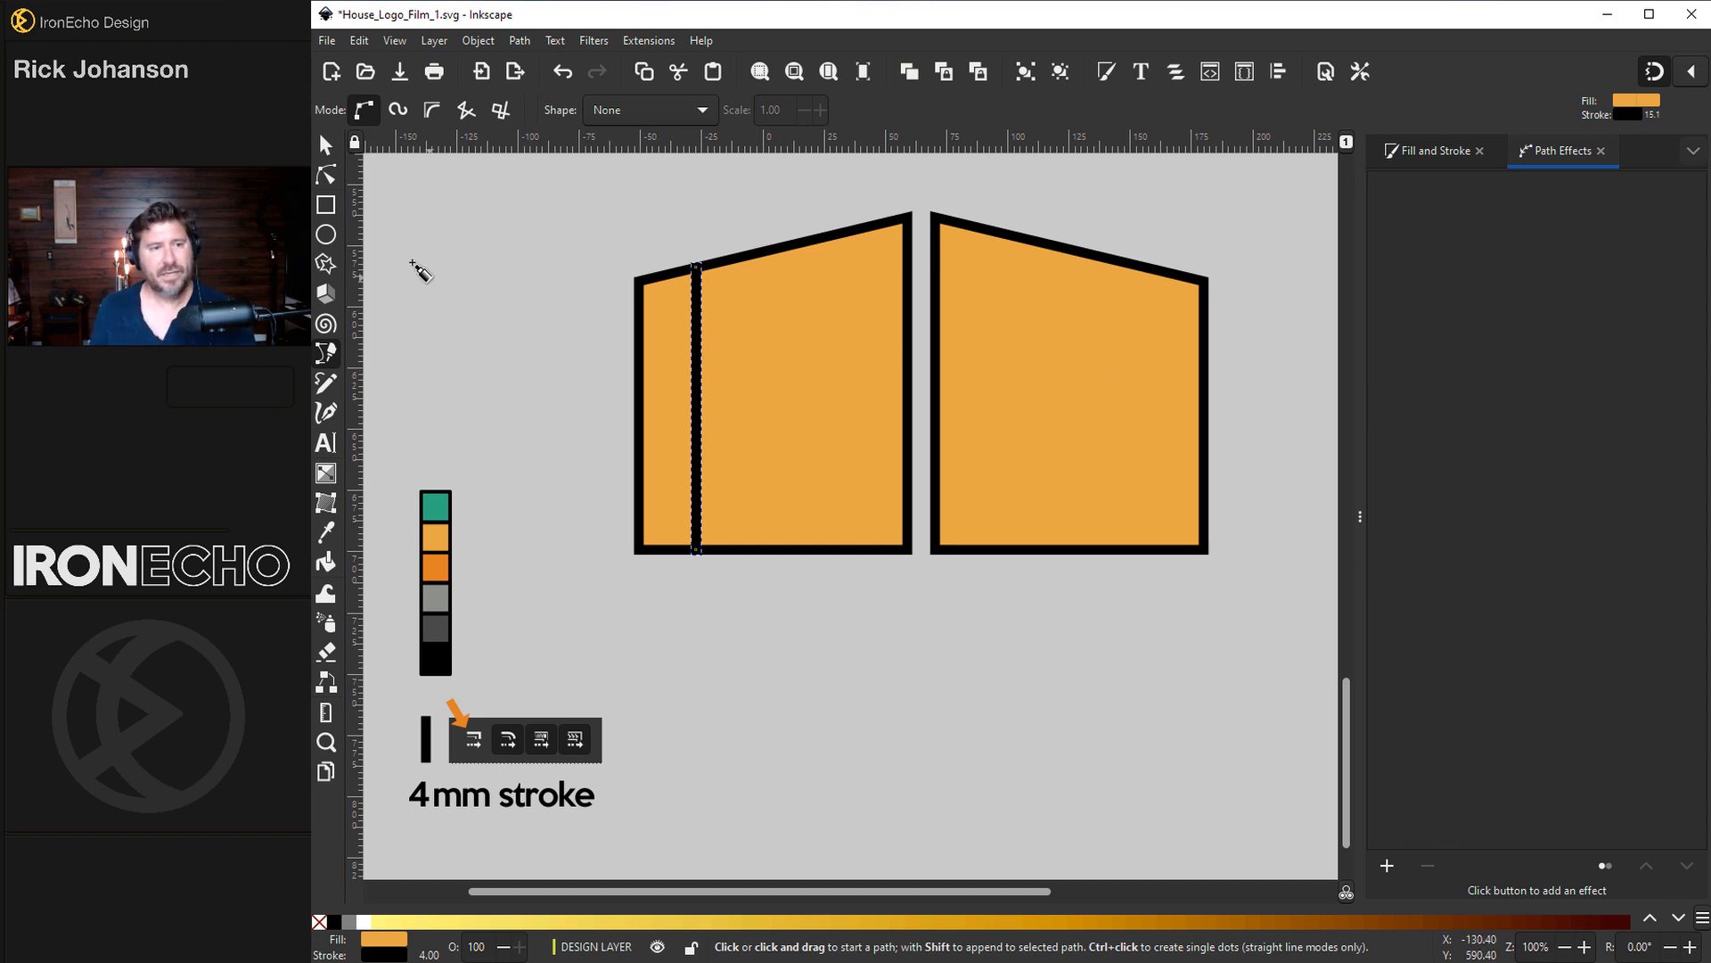
pyautogui.click(326, 146)
pyautogui.press('Delete')
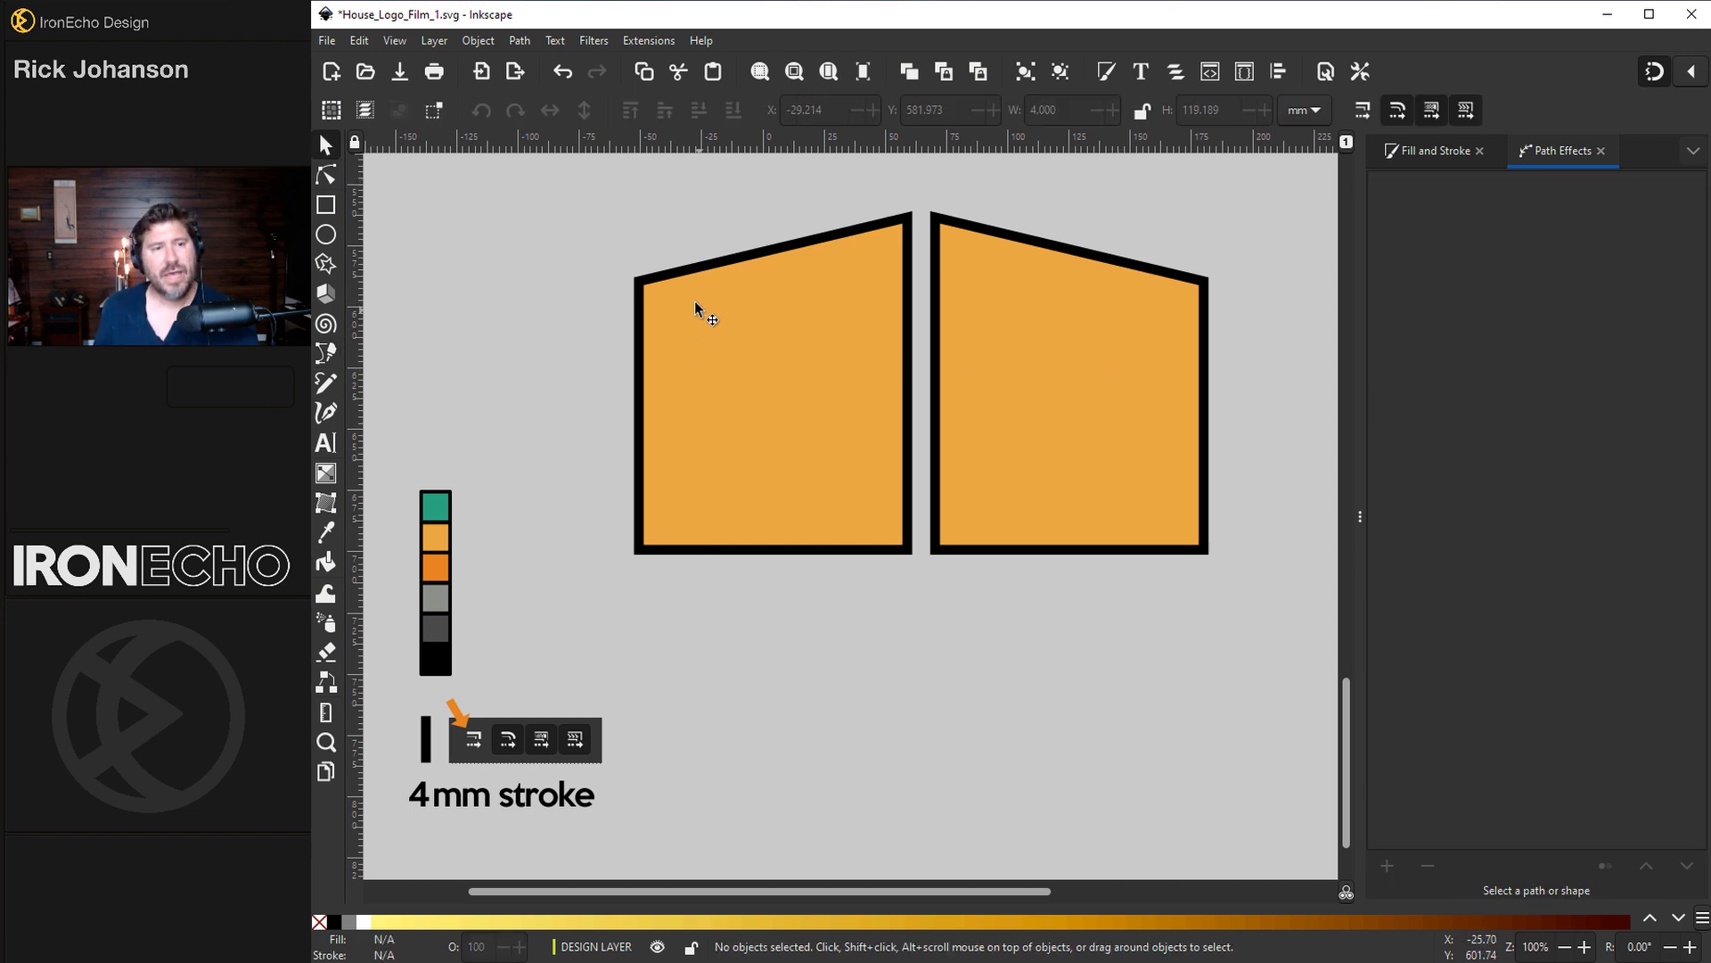
# - Show the layers and objects list and rename the path inside the mirrored group as windows
pyautogui.click(490, 41)
pyautogui.click(499, 66)
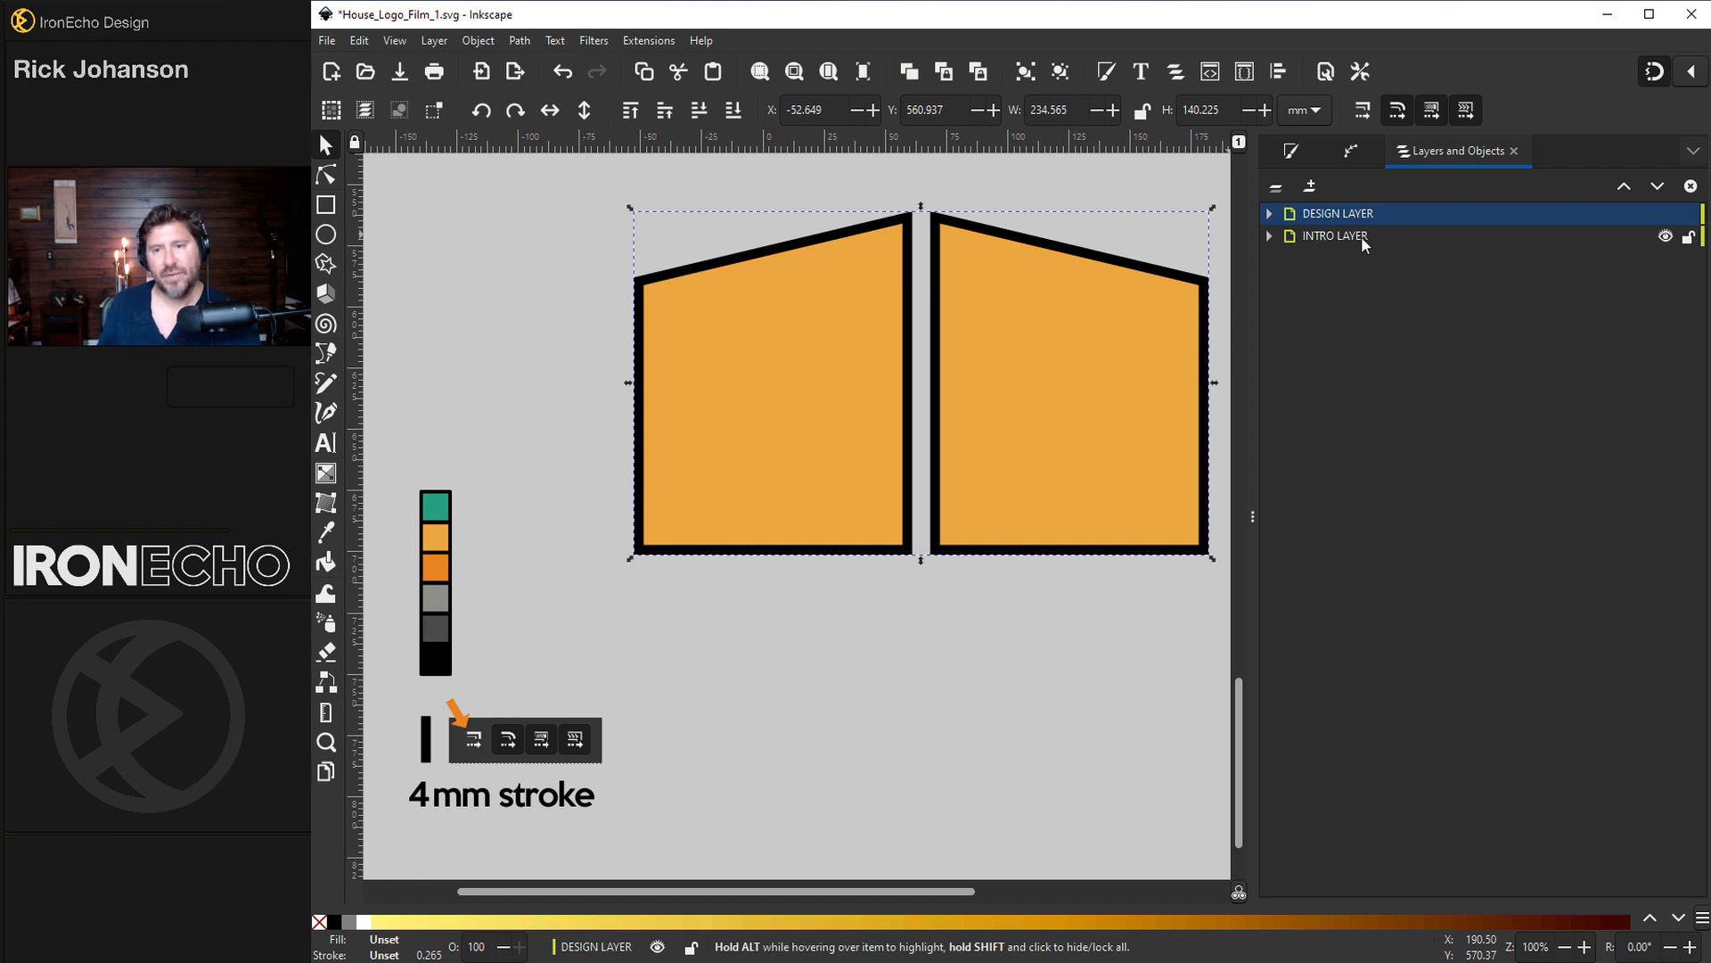
pyautogui.click(1269, 236)
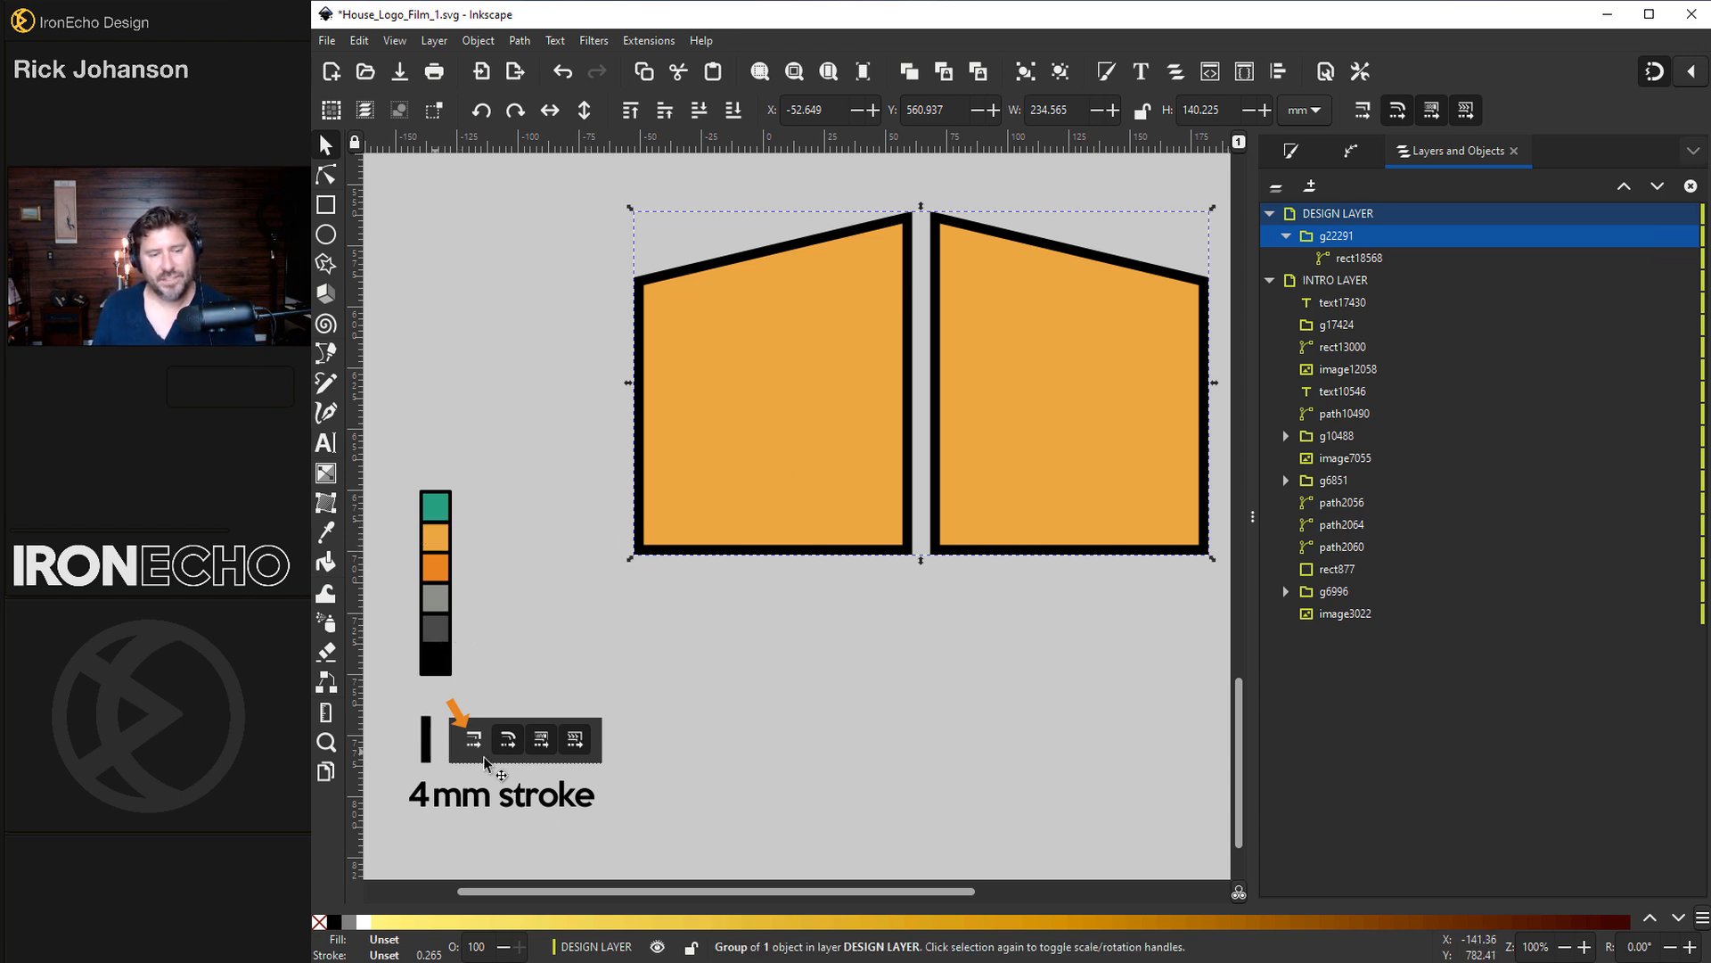
pyautogui.click(1270, 280)
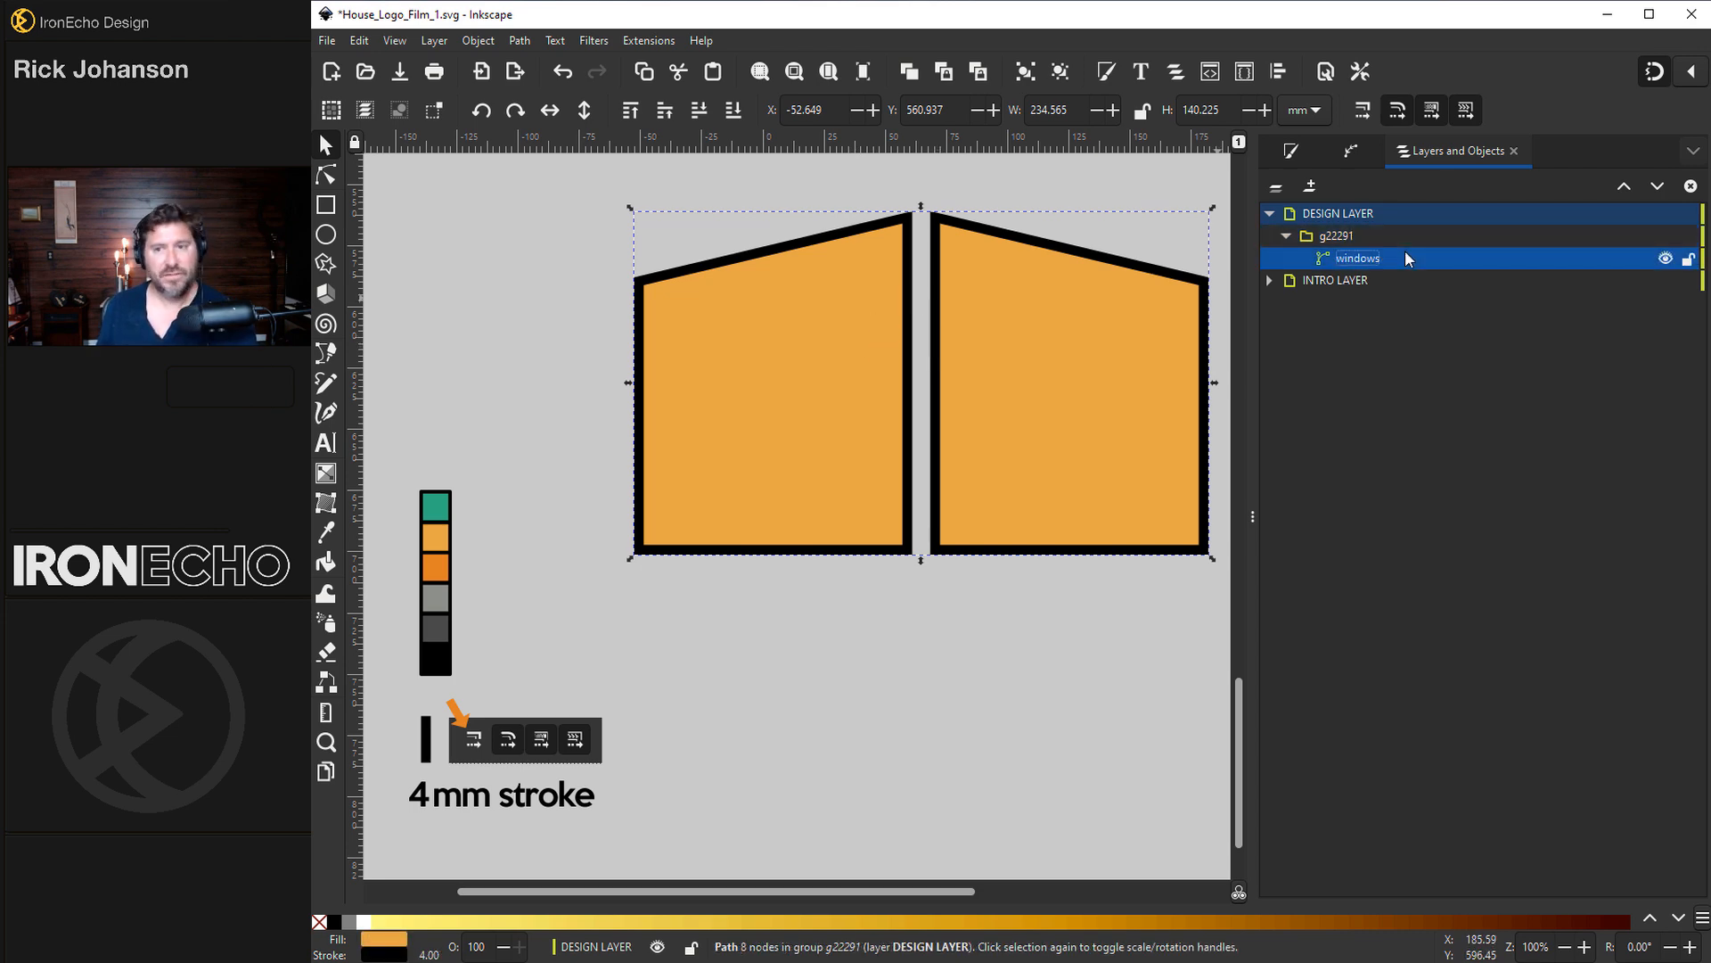
# - Rename the group in DESIGN LAYER as Mirror Group
pyautogui.click(1349, 237)
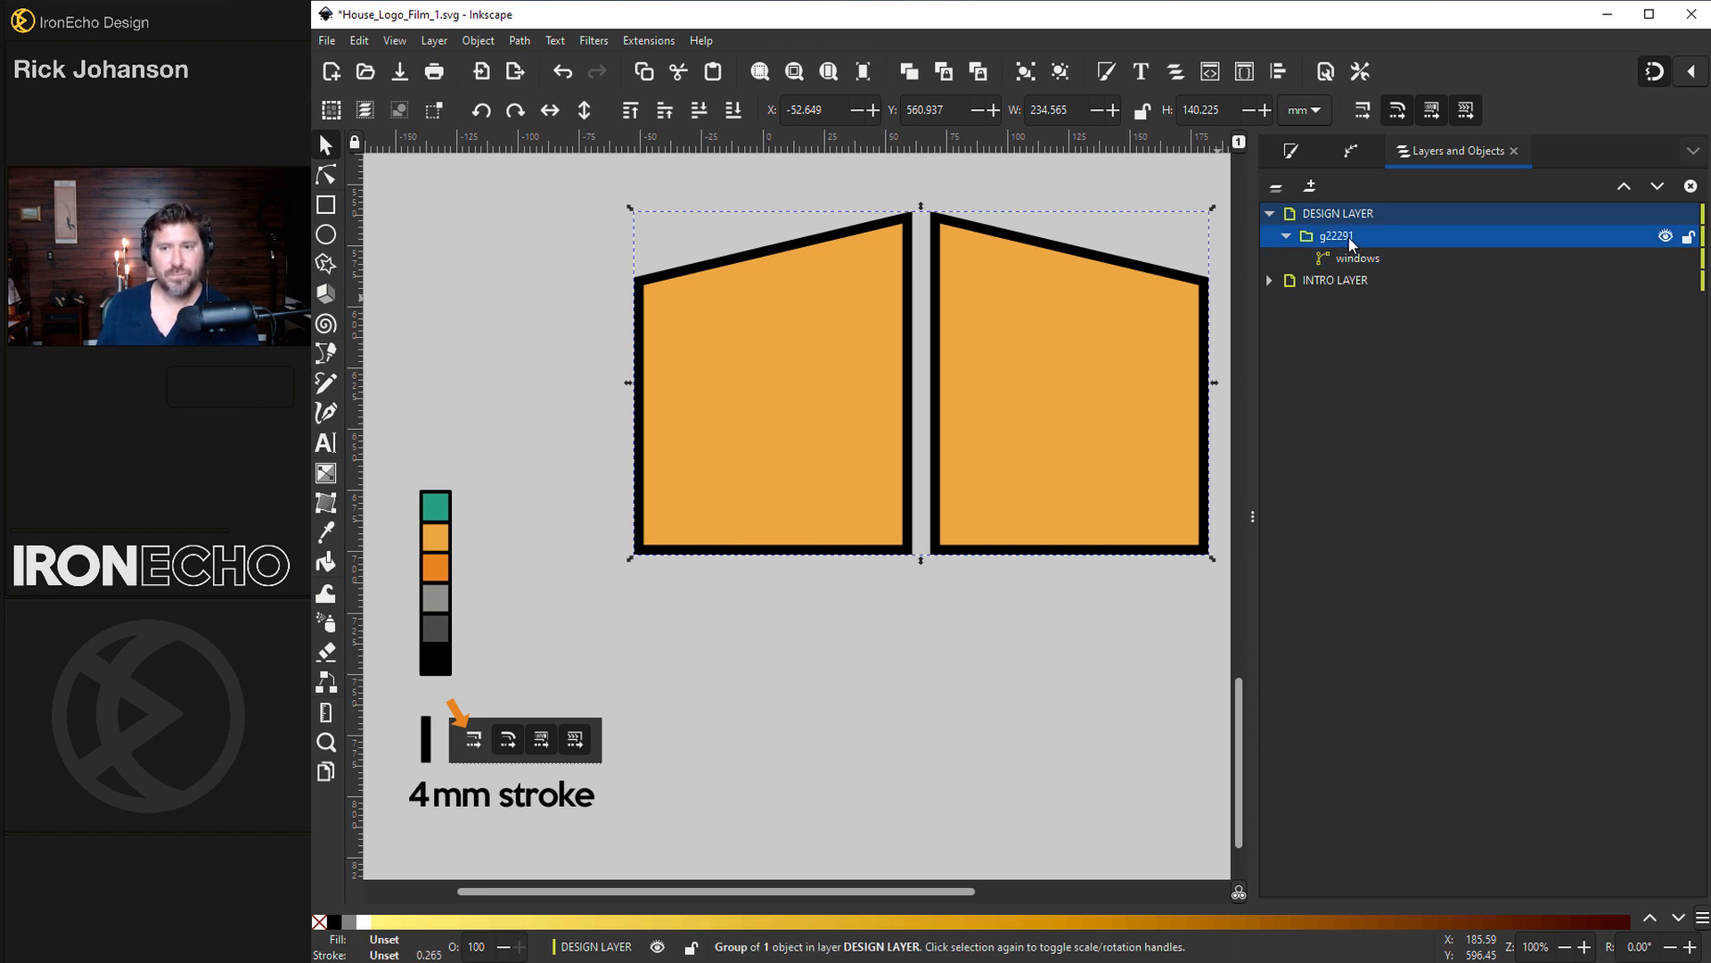
pyautogui.click(1350, 237)
pyautogui.write('Mirror Group')
pyautogui.press('Return')
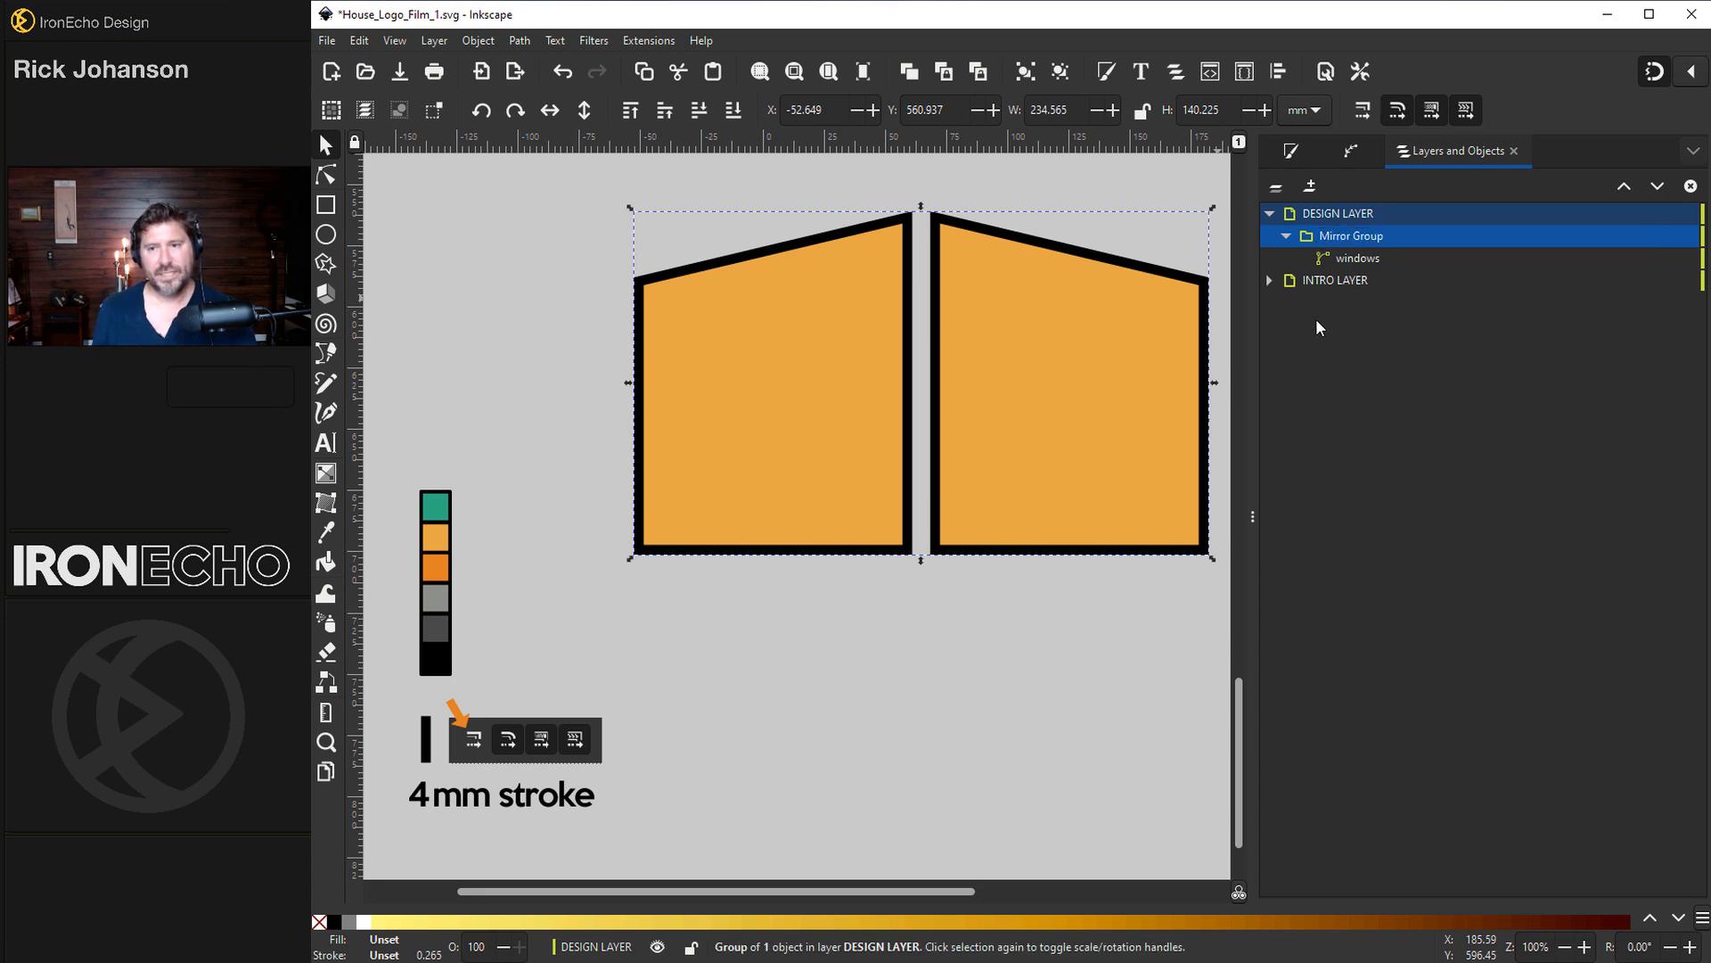
# - Enter Mirror Group and draw two vertical and two horizontal 4 mm bars across the left window to divide it into panes
pyautogui.rightClick(1400, 236)
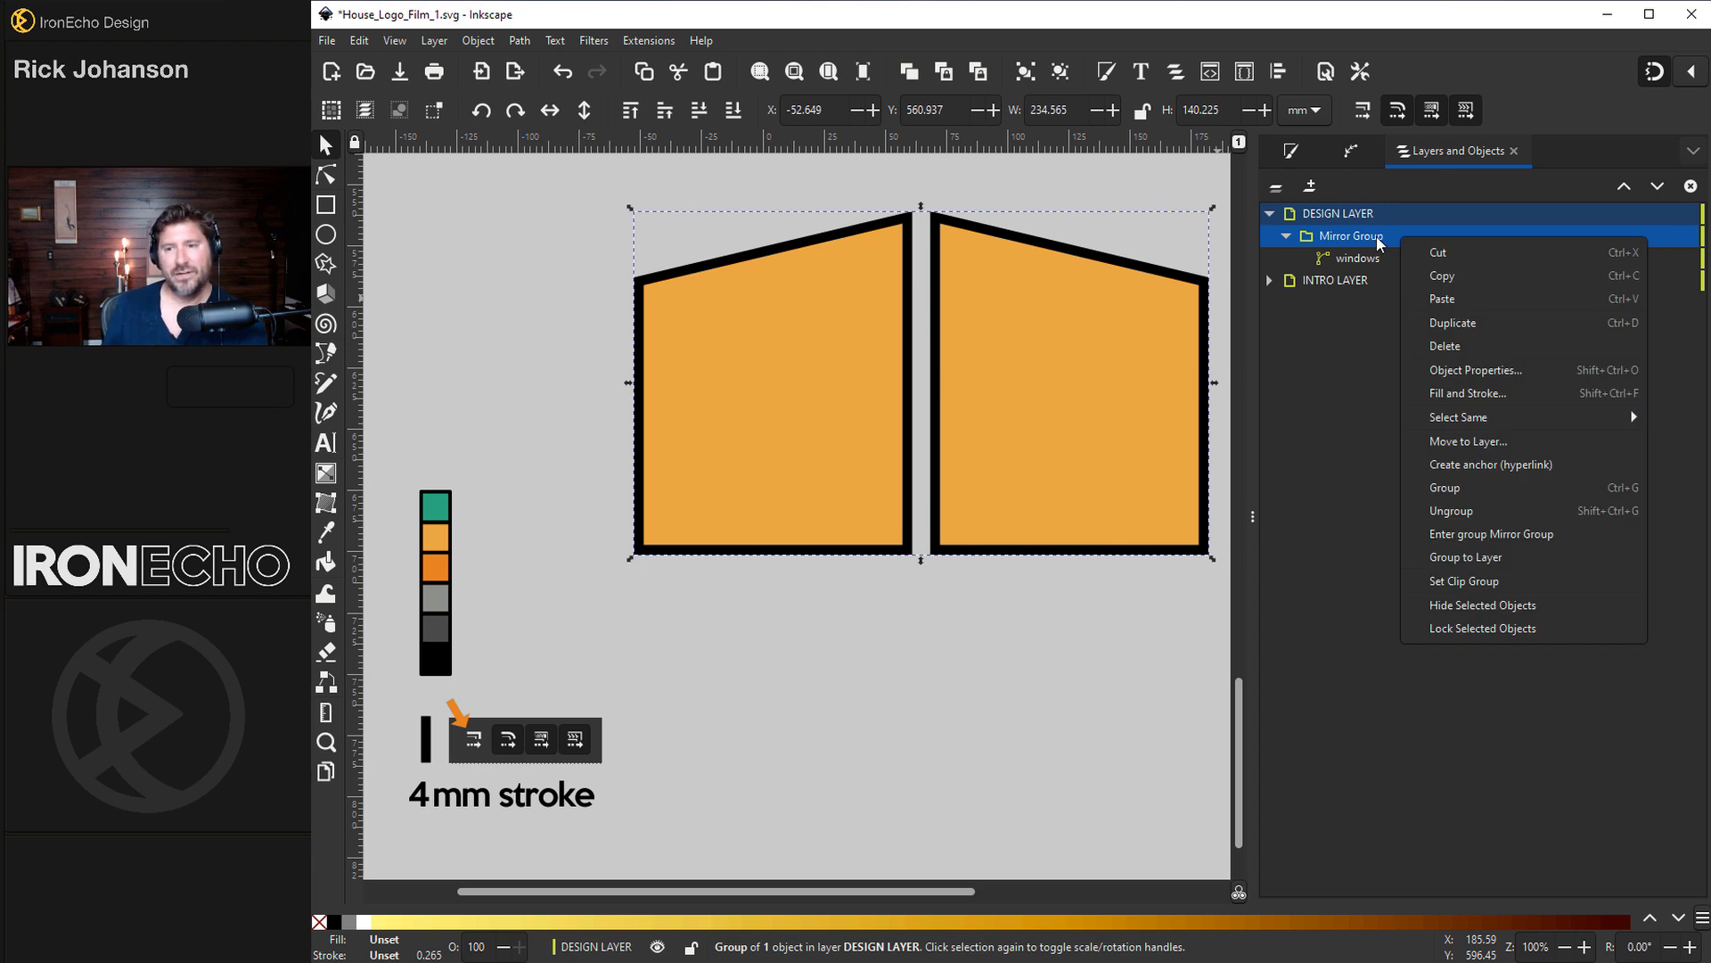
pyautogui.click(1501, 533)
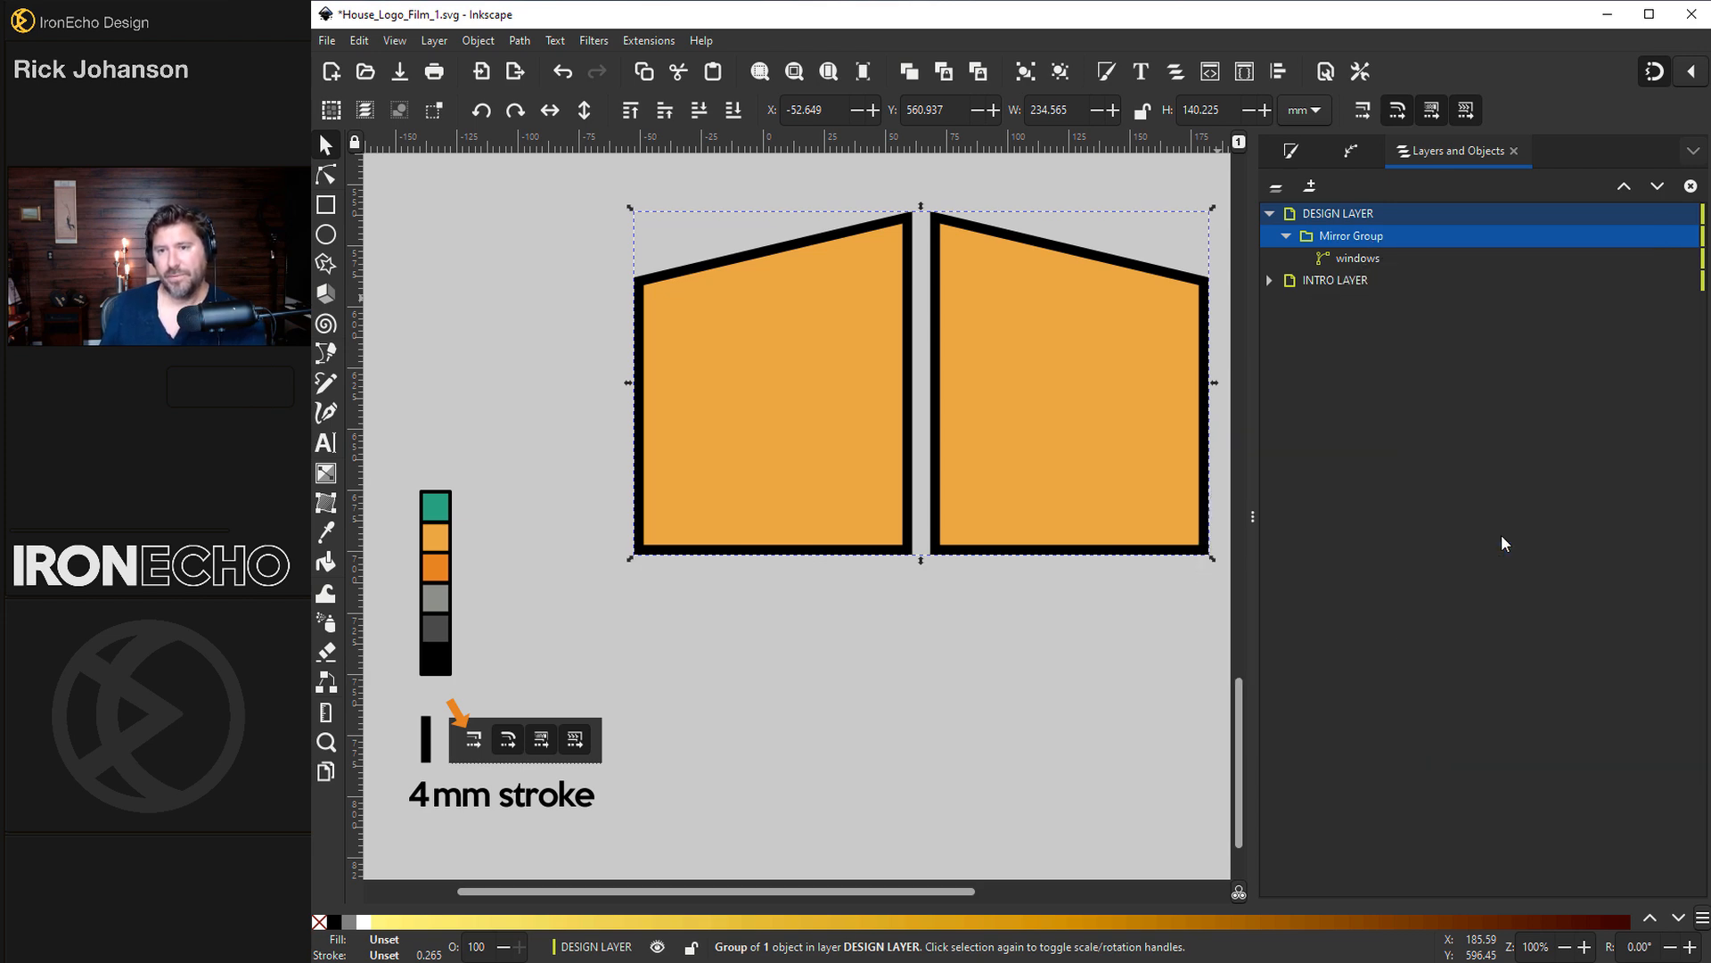
pyautogui.press('b')
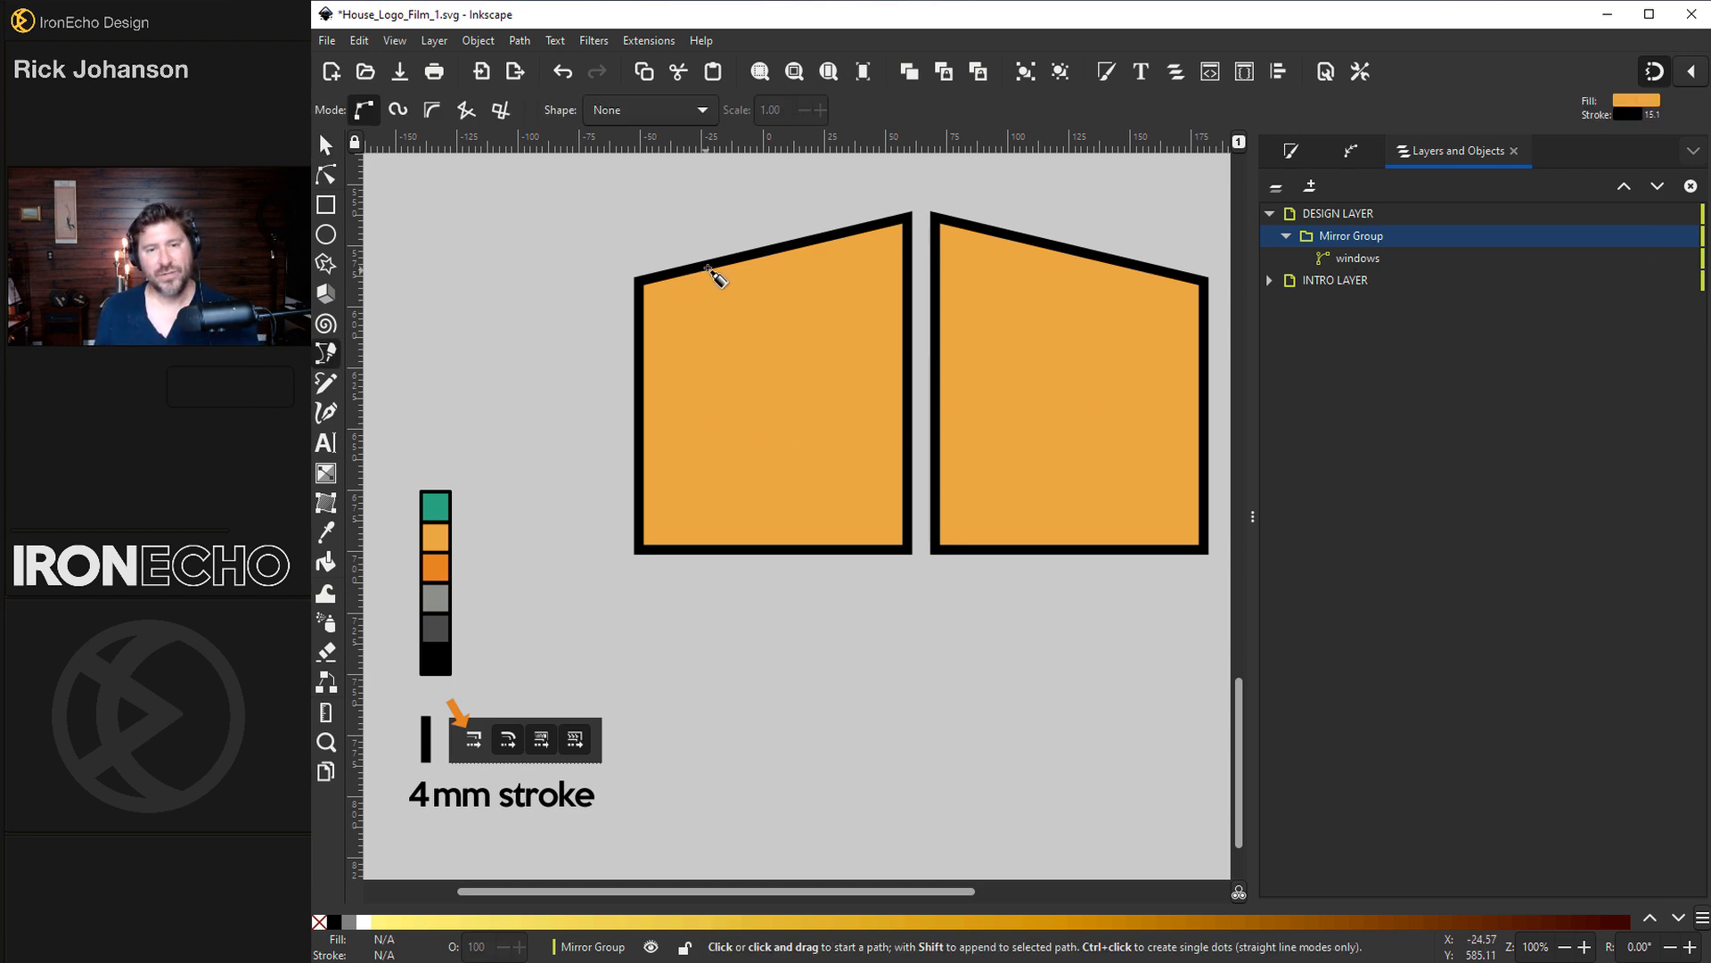
pyautogui.click(713, 264)
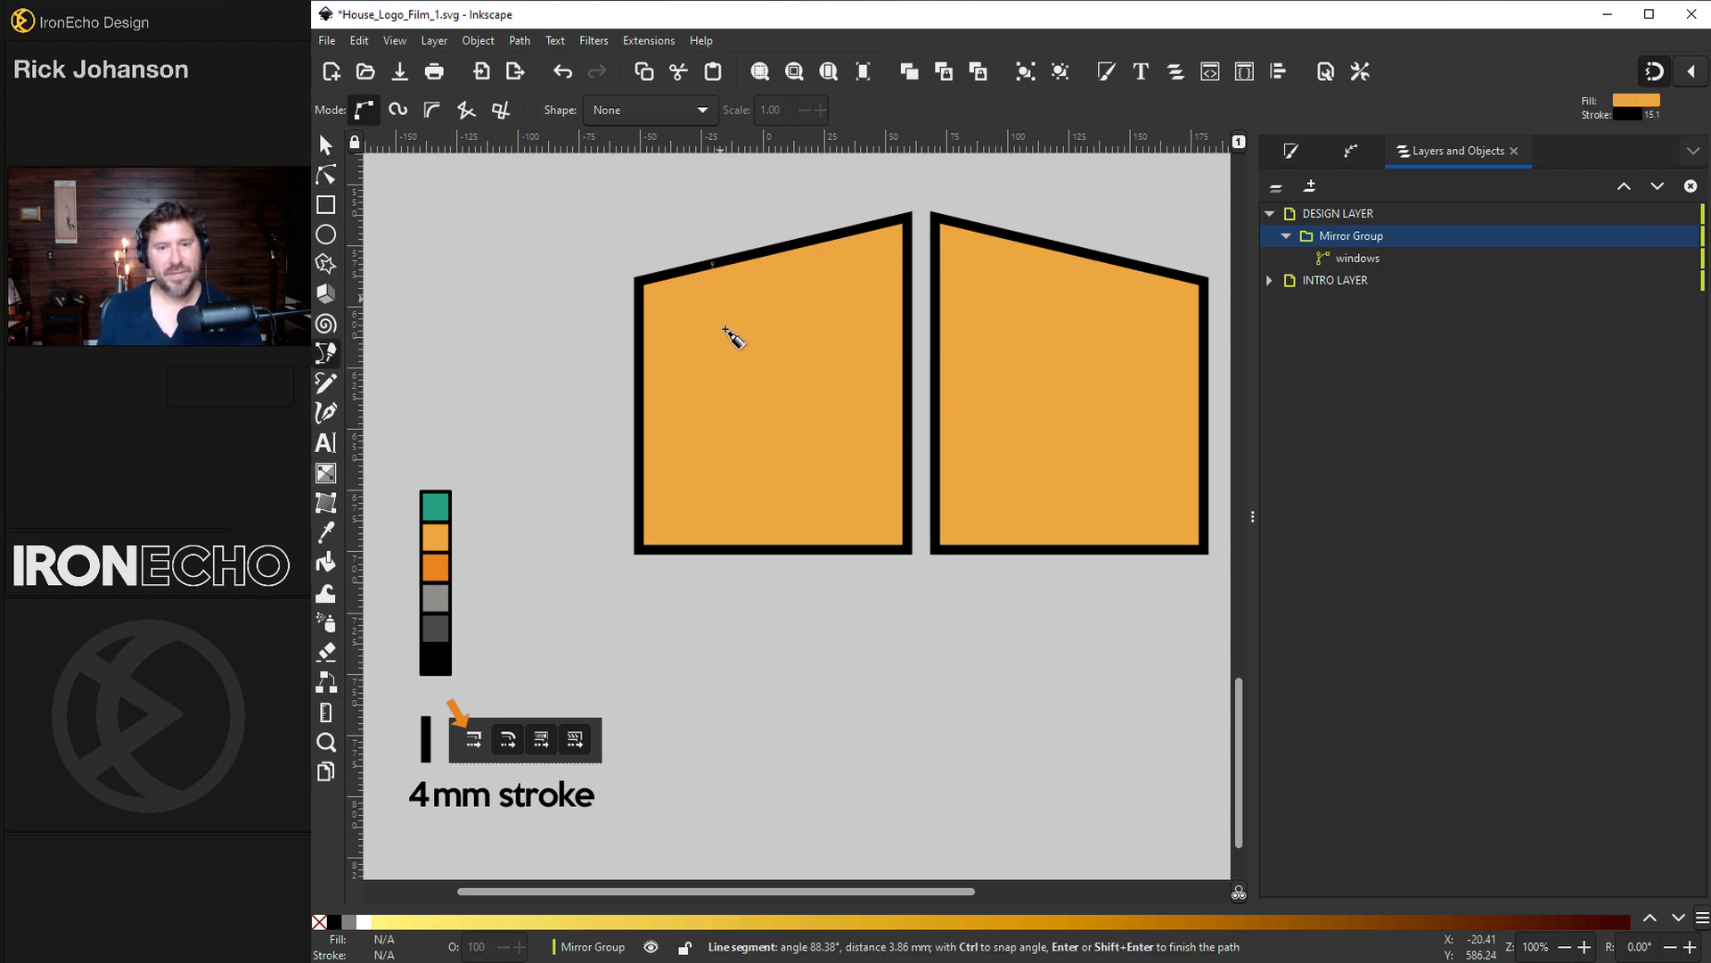
pyautogui.doubleClick(714, 546)
pyautogui.click(807, 239)
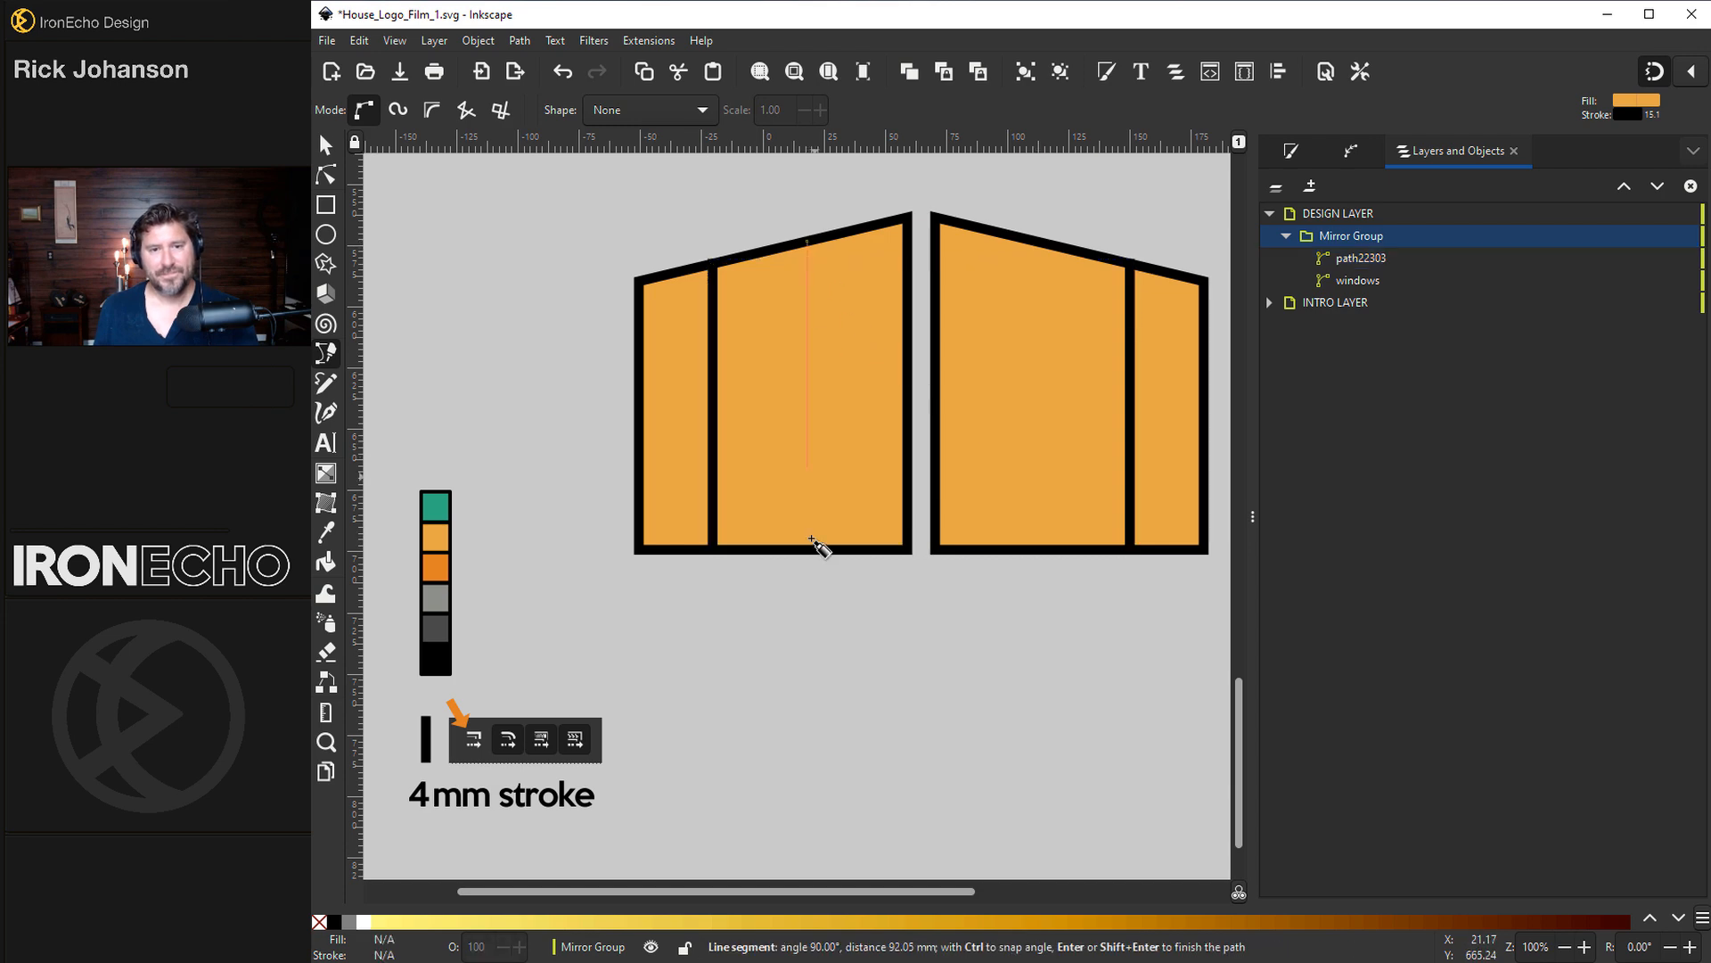
pyautogui.doubleClick(807, 546)
pyautogui.click(639, 283)
pyautogui.doubleClick(907, 413)
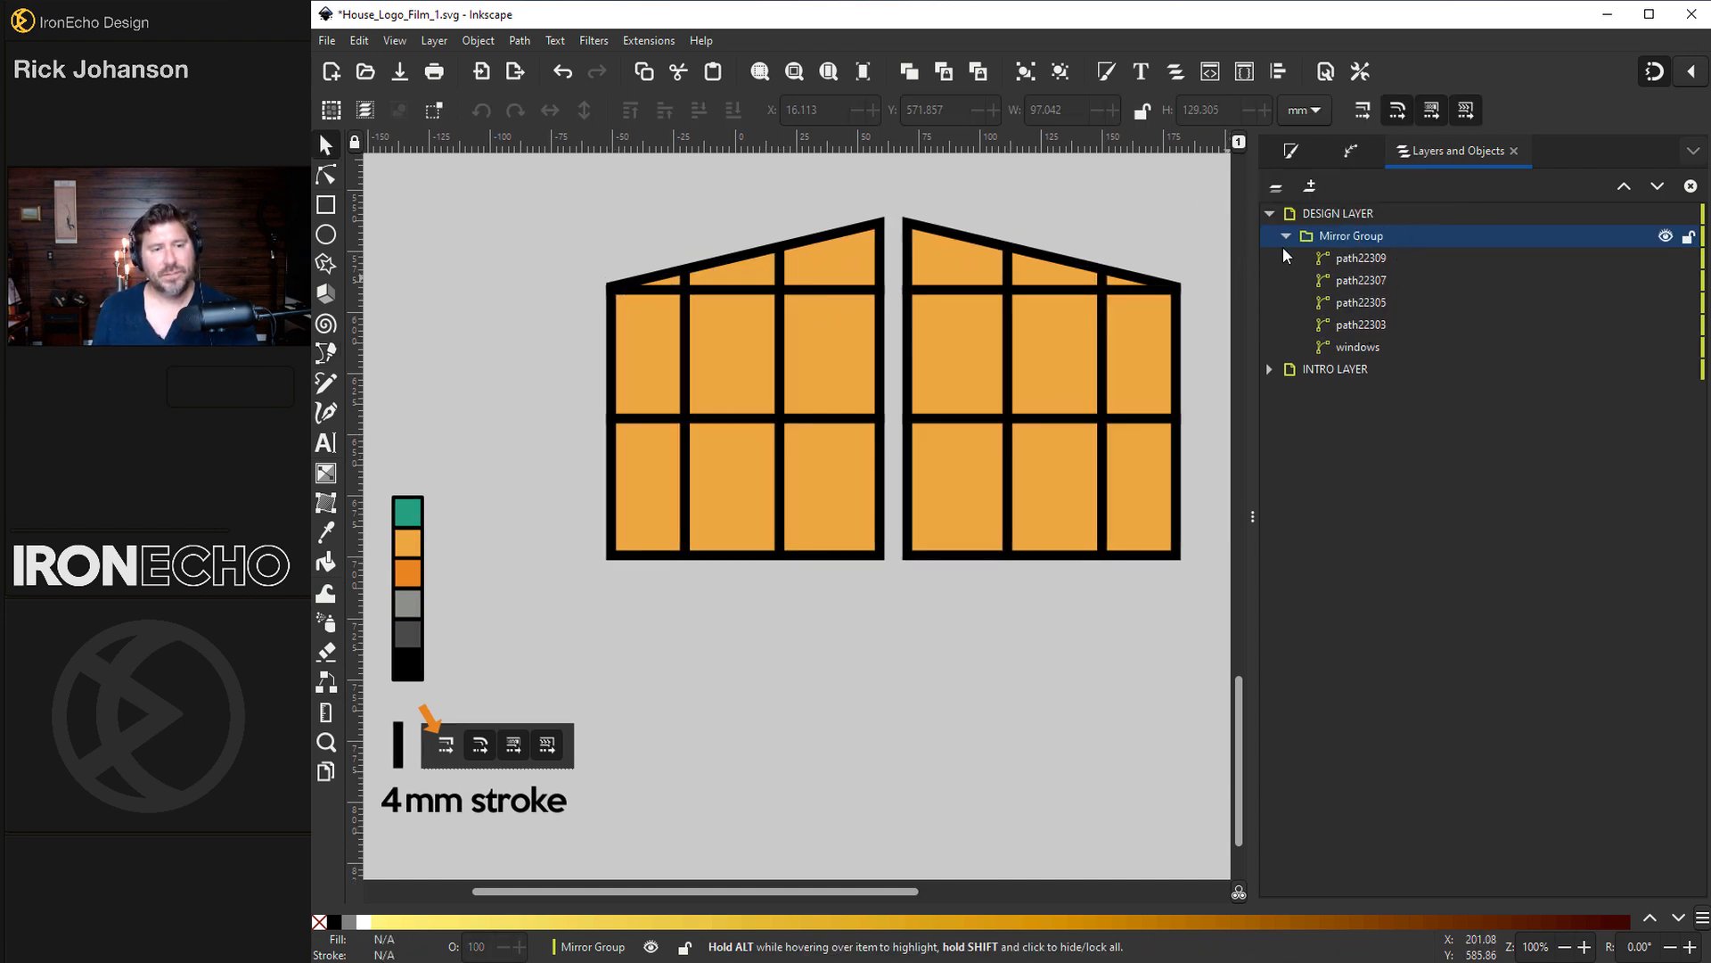
# - Draw a sloped roof line inside Mirror Group from an overhang outside the left wall up to the ridge at the mirror line
pyautogui.press('b')
pyautogui.click(567, 284)
pyautogui.doubleClick(891, 202)
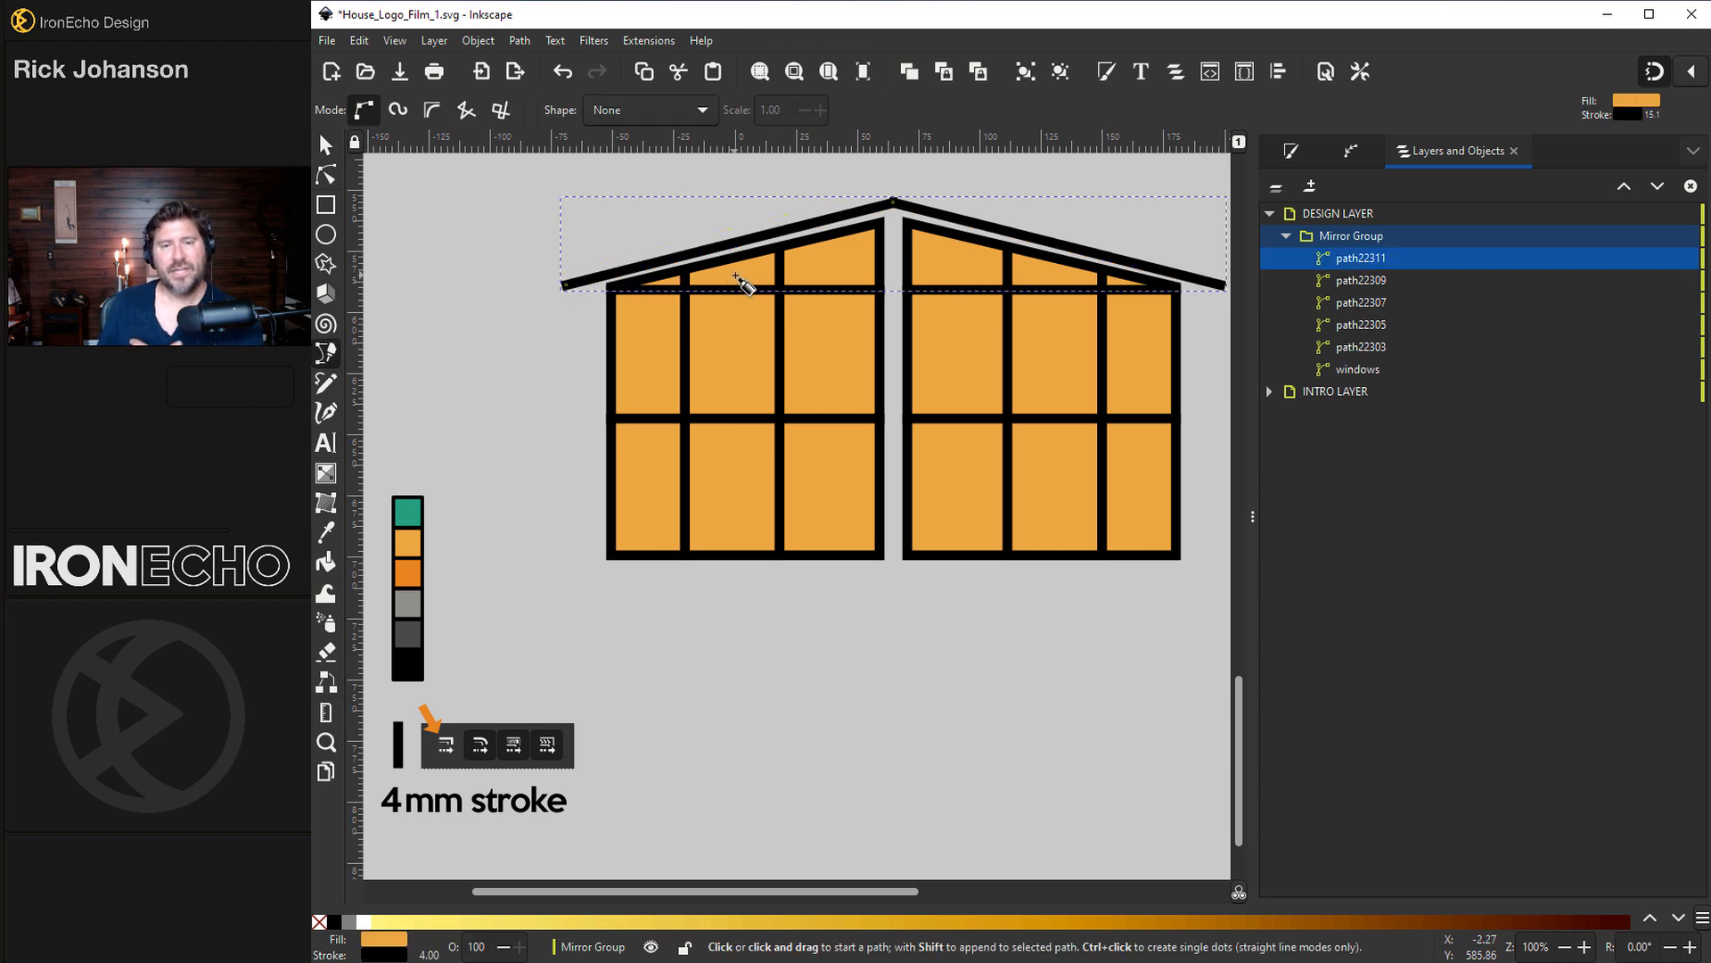
# - Set the roof line's stroke width to 7 mm with a miter join, and shift its ridge node slightly down and left
pyautogui.click(1289, 152)
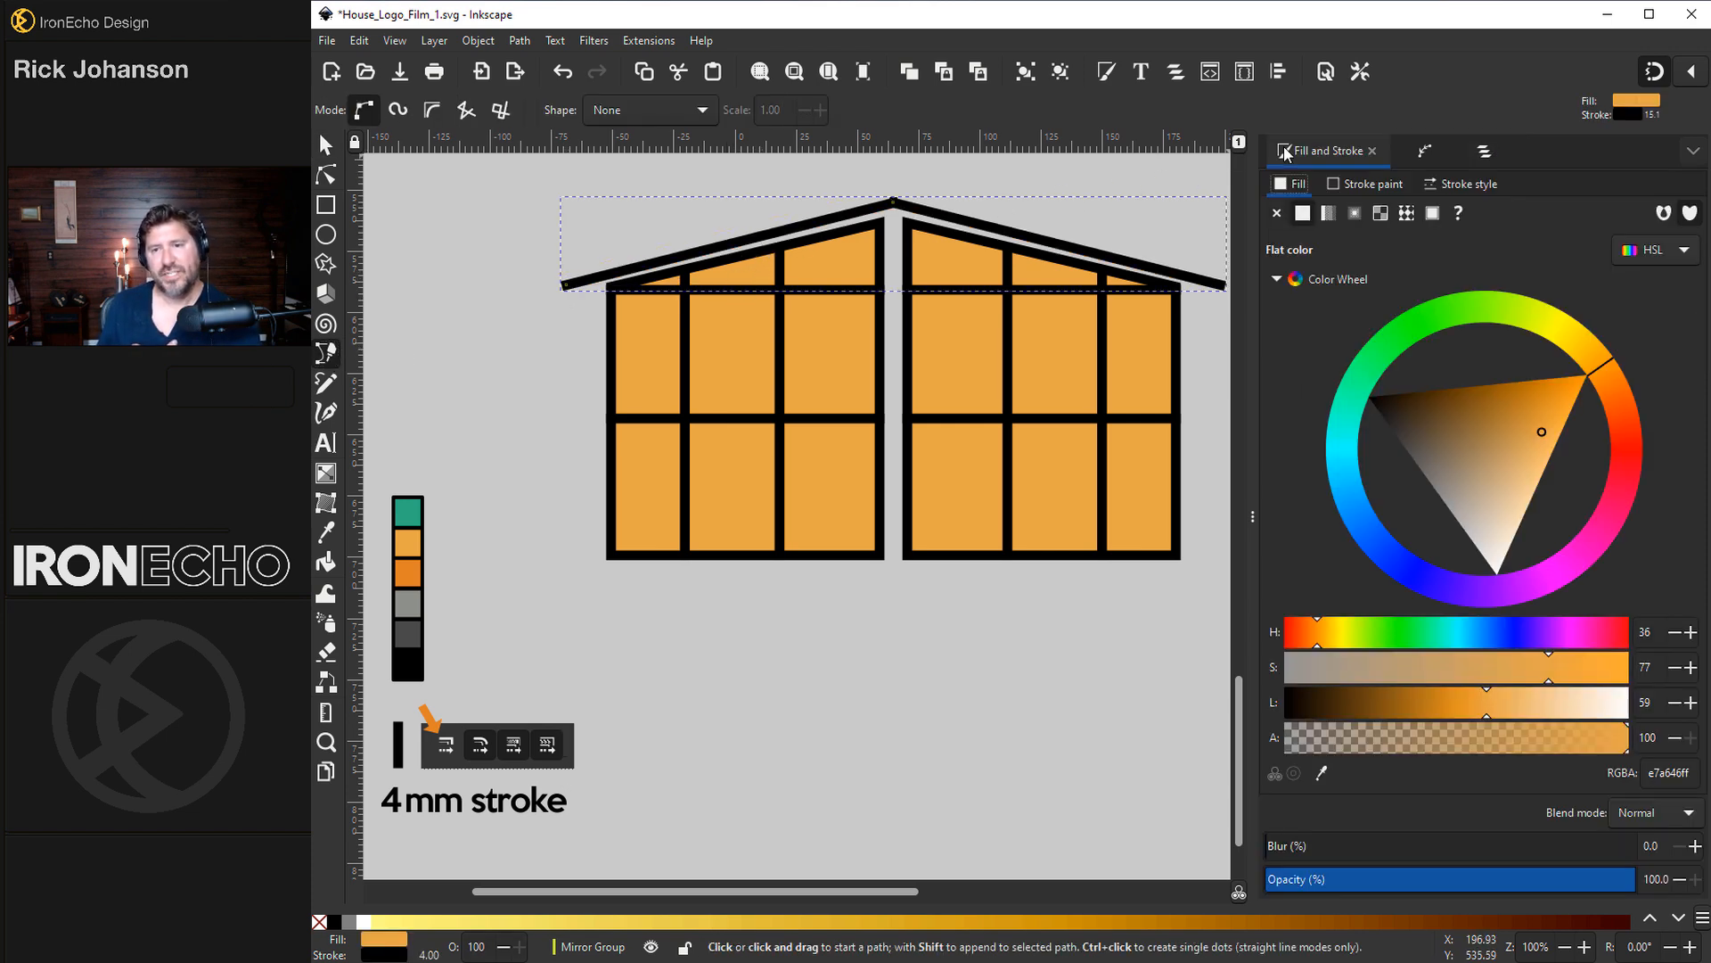
pyautogui.click(1466, 184)
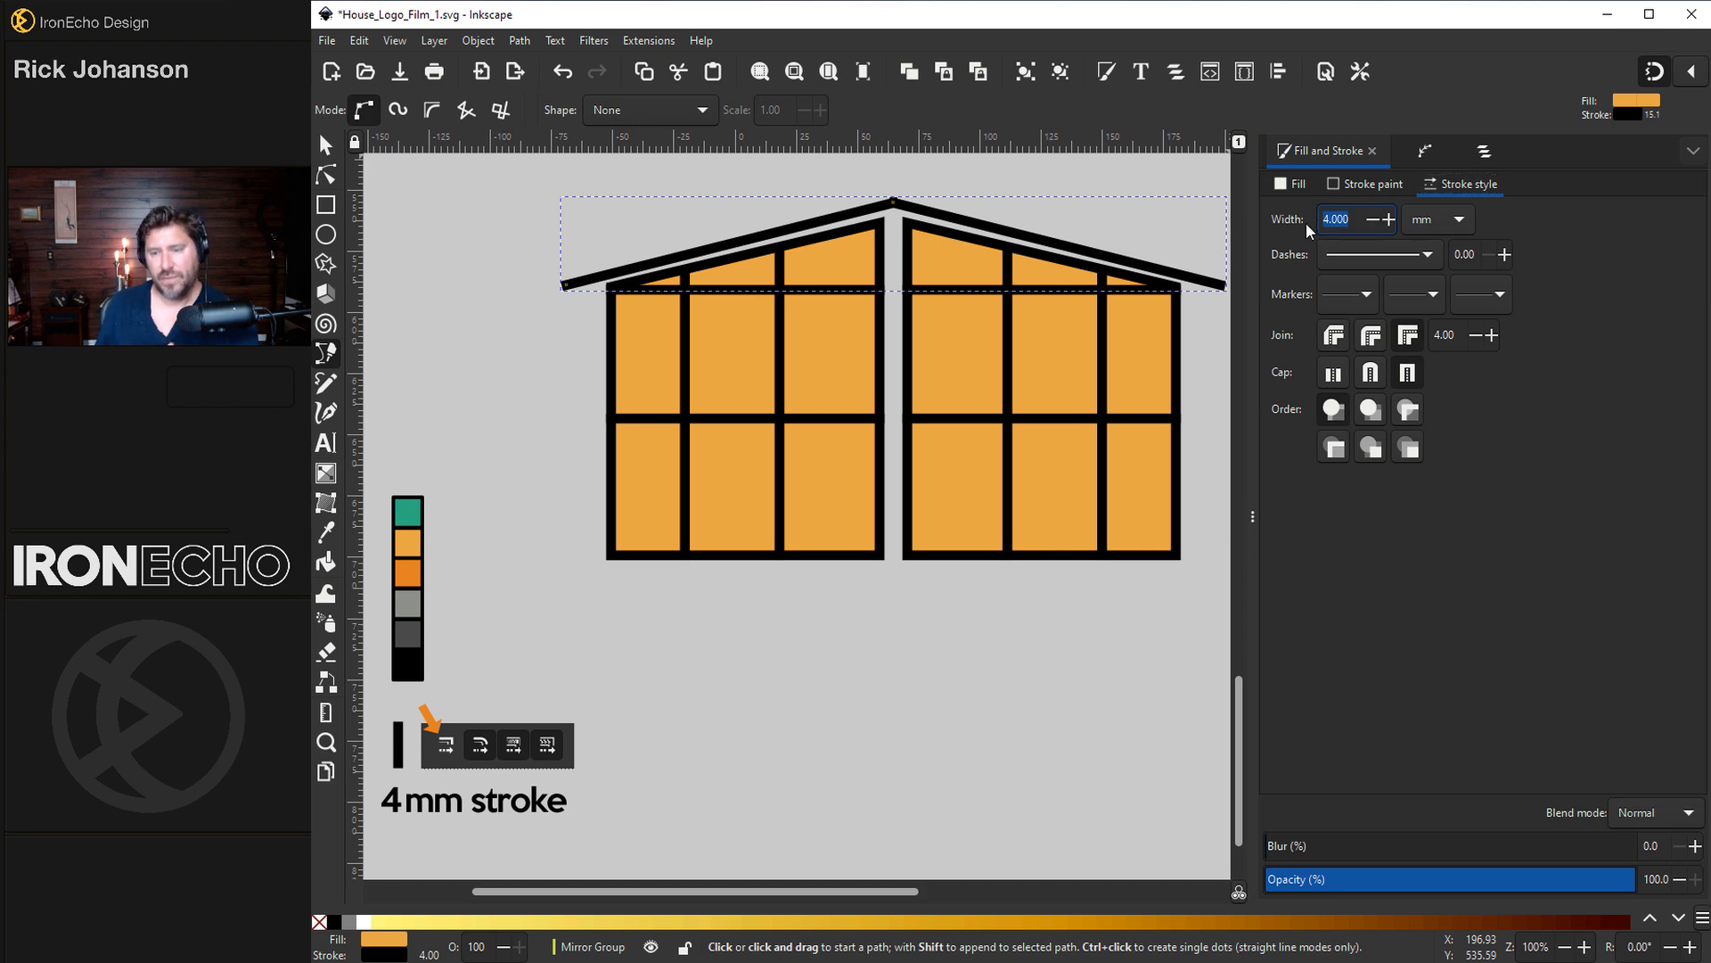
pyautogui.press('Return')
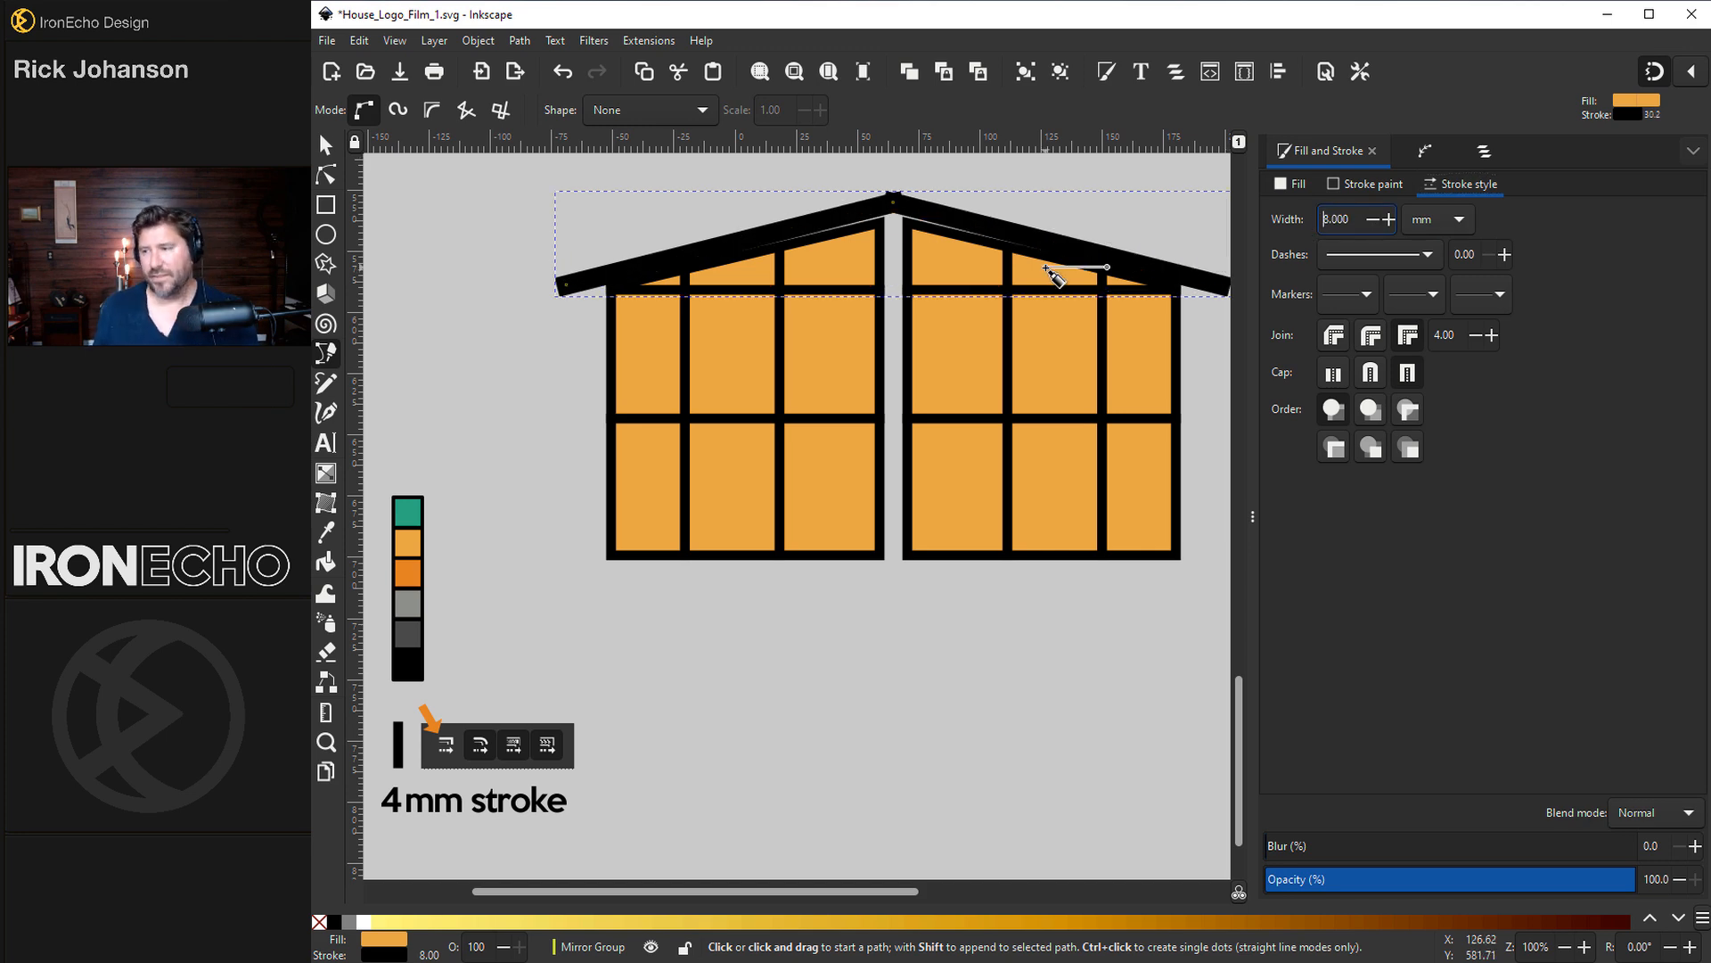
pyautogui.write('7')
pyautogui.press('Return')
pyautogui.moveTo(877, 335); pyautogui.dragTo(839, 361)
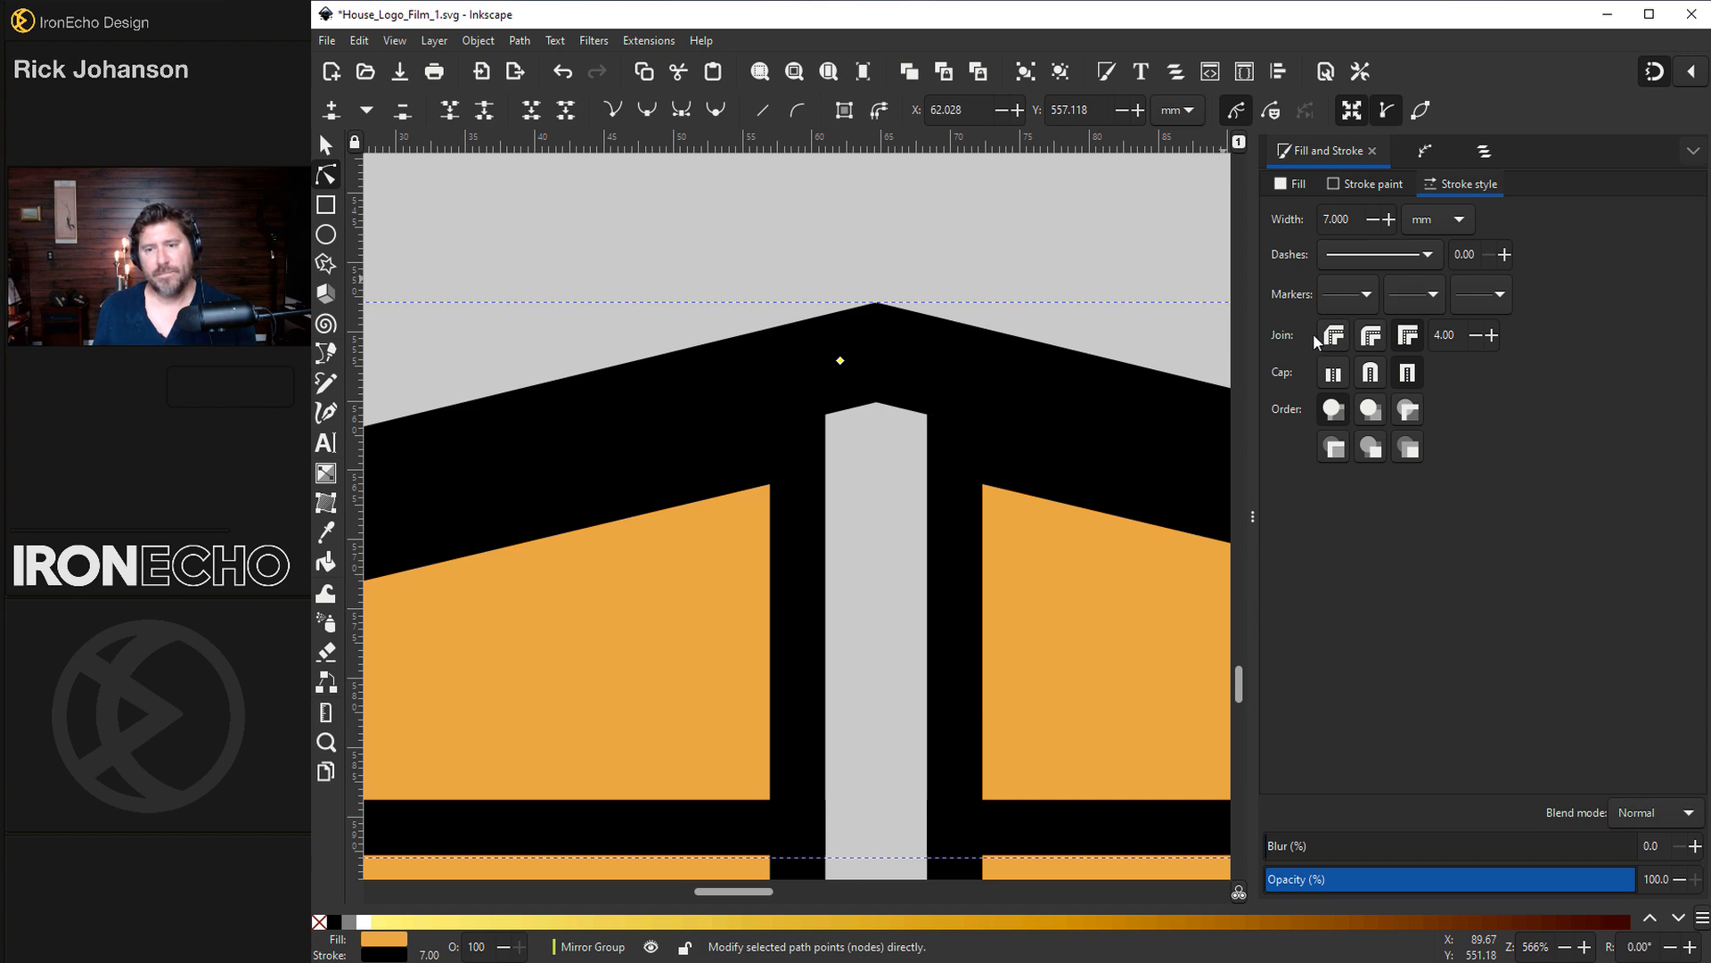
pyautogui.click(1409, 337)
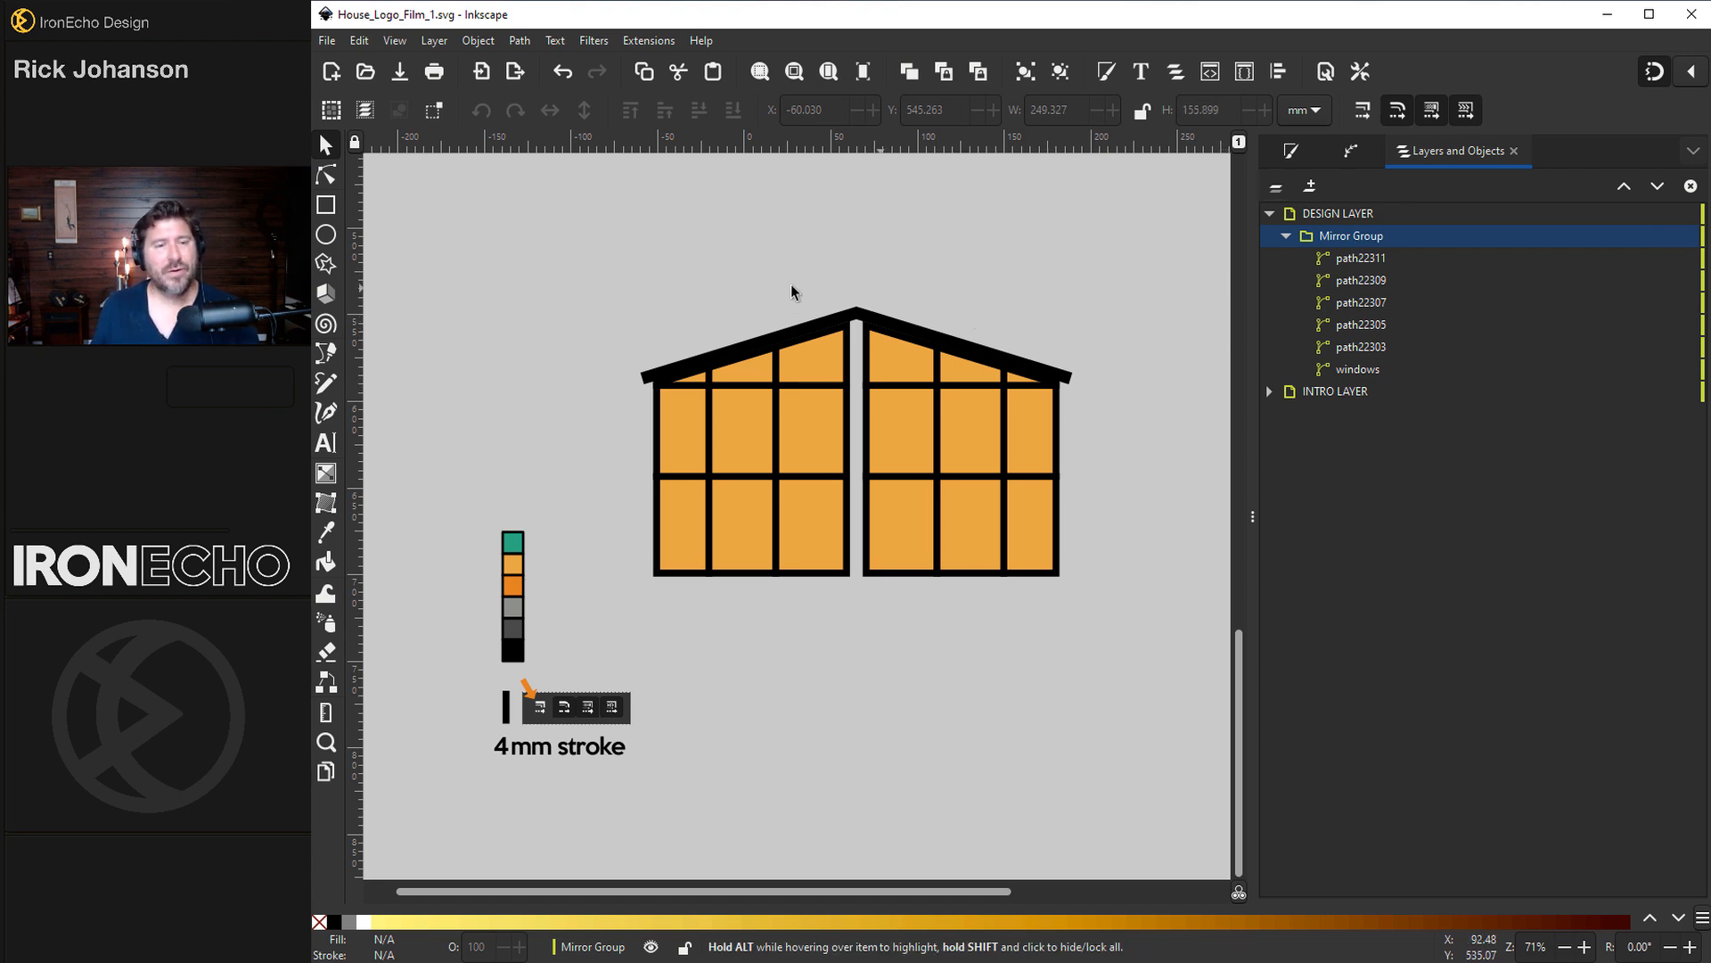
# - Leave Mirror Group and convert the whole mirrored house artwork to plain paths
pyautogui.doubleClick(515, 243)
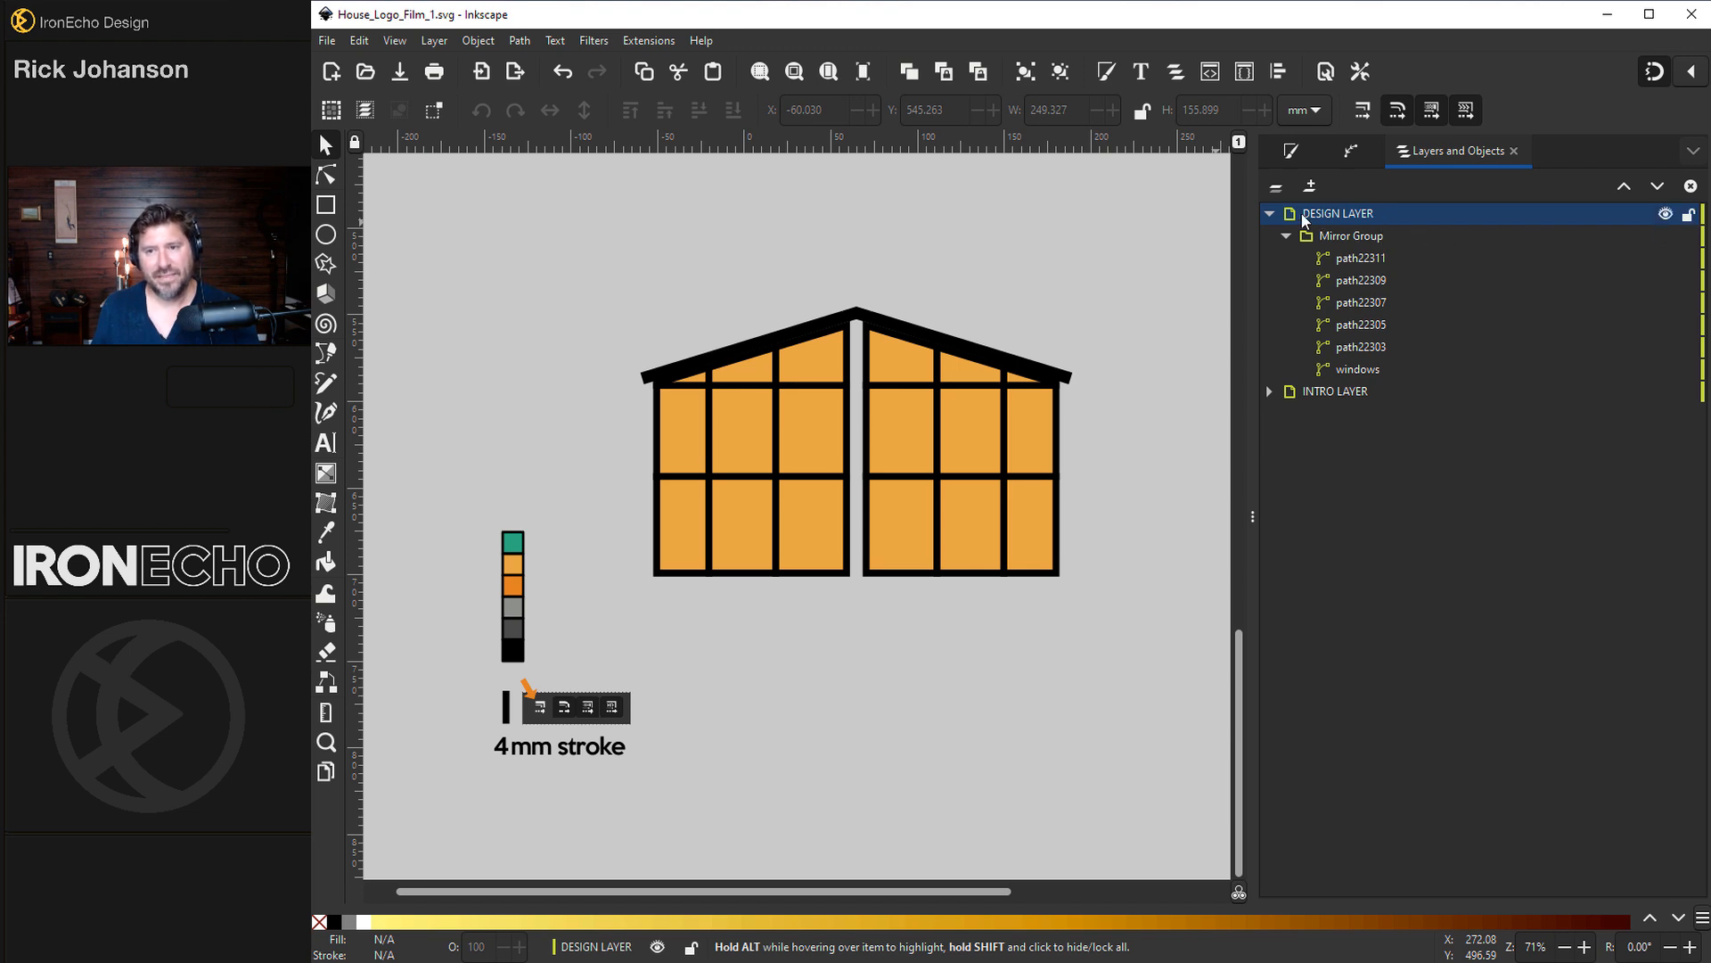
pyautogui.hotkey('ctrl', 'z')
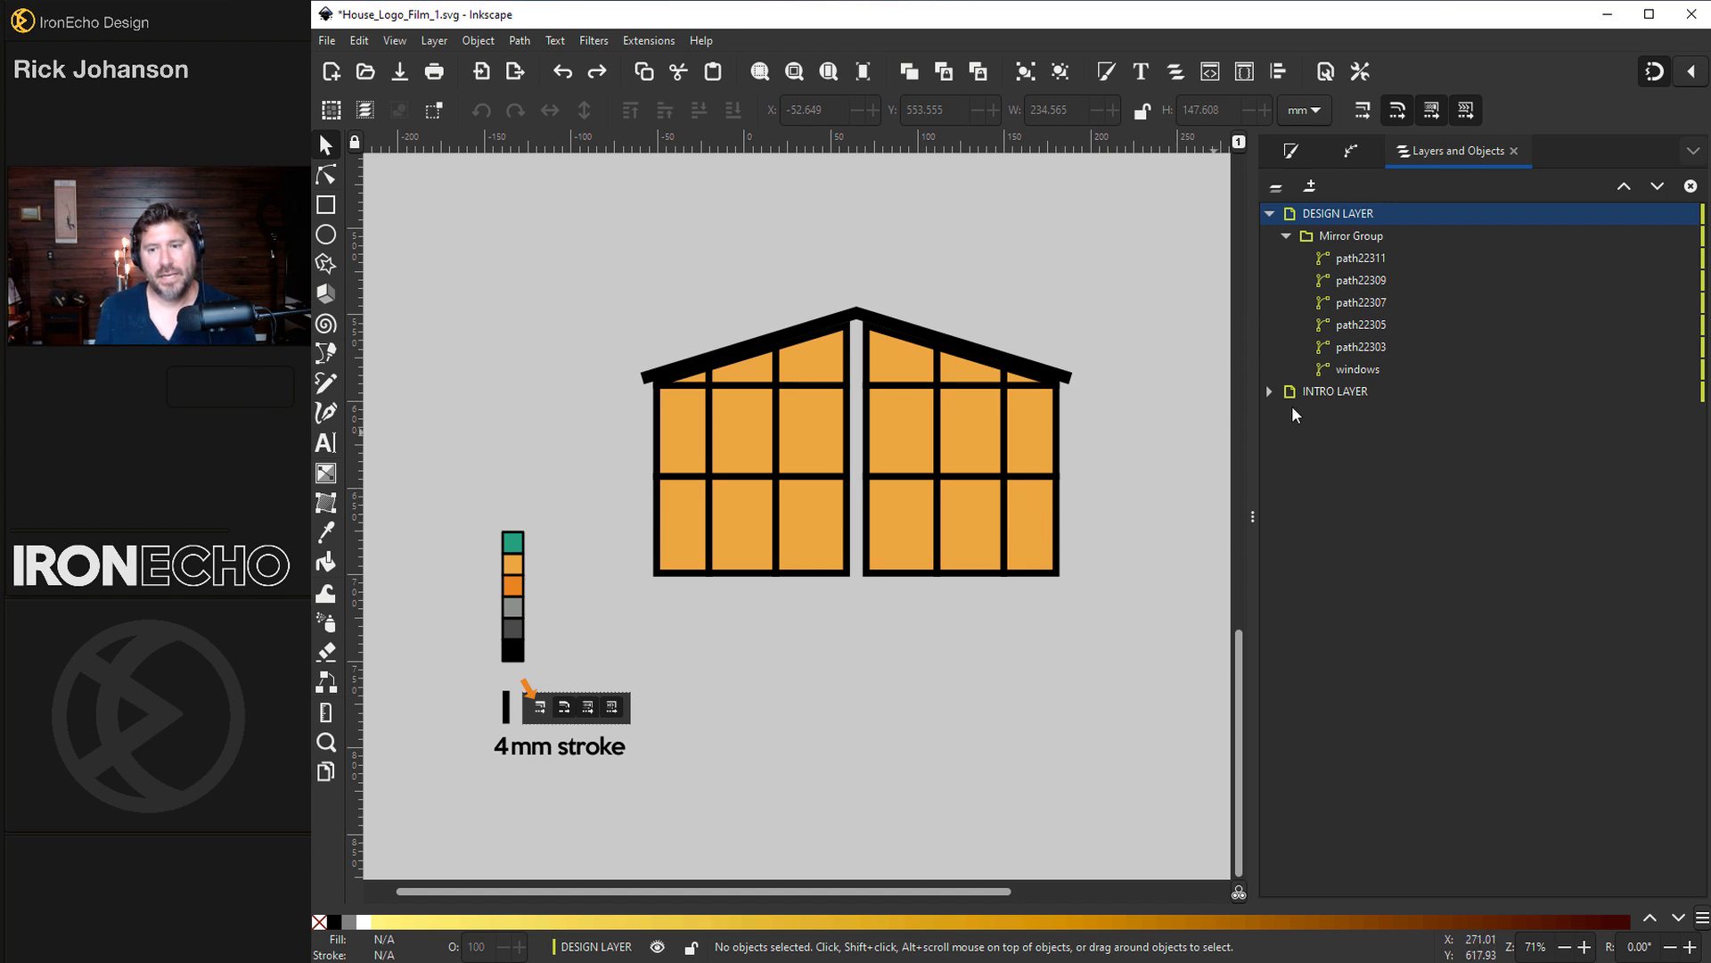
pyautogui.click(1356, 371)
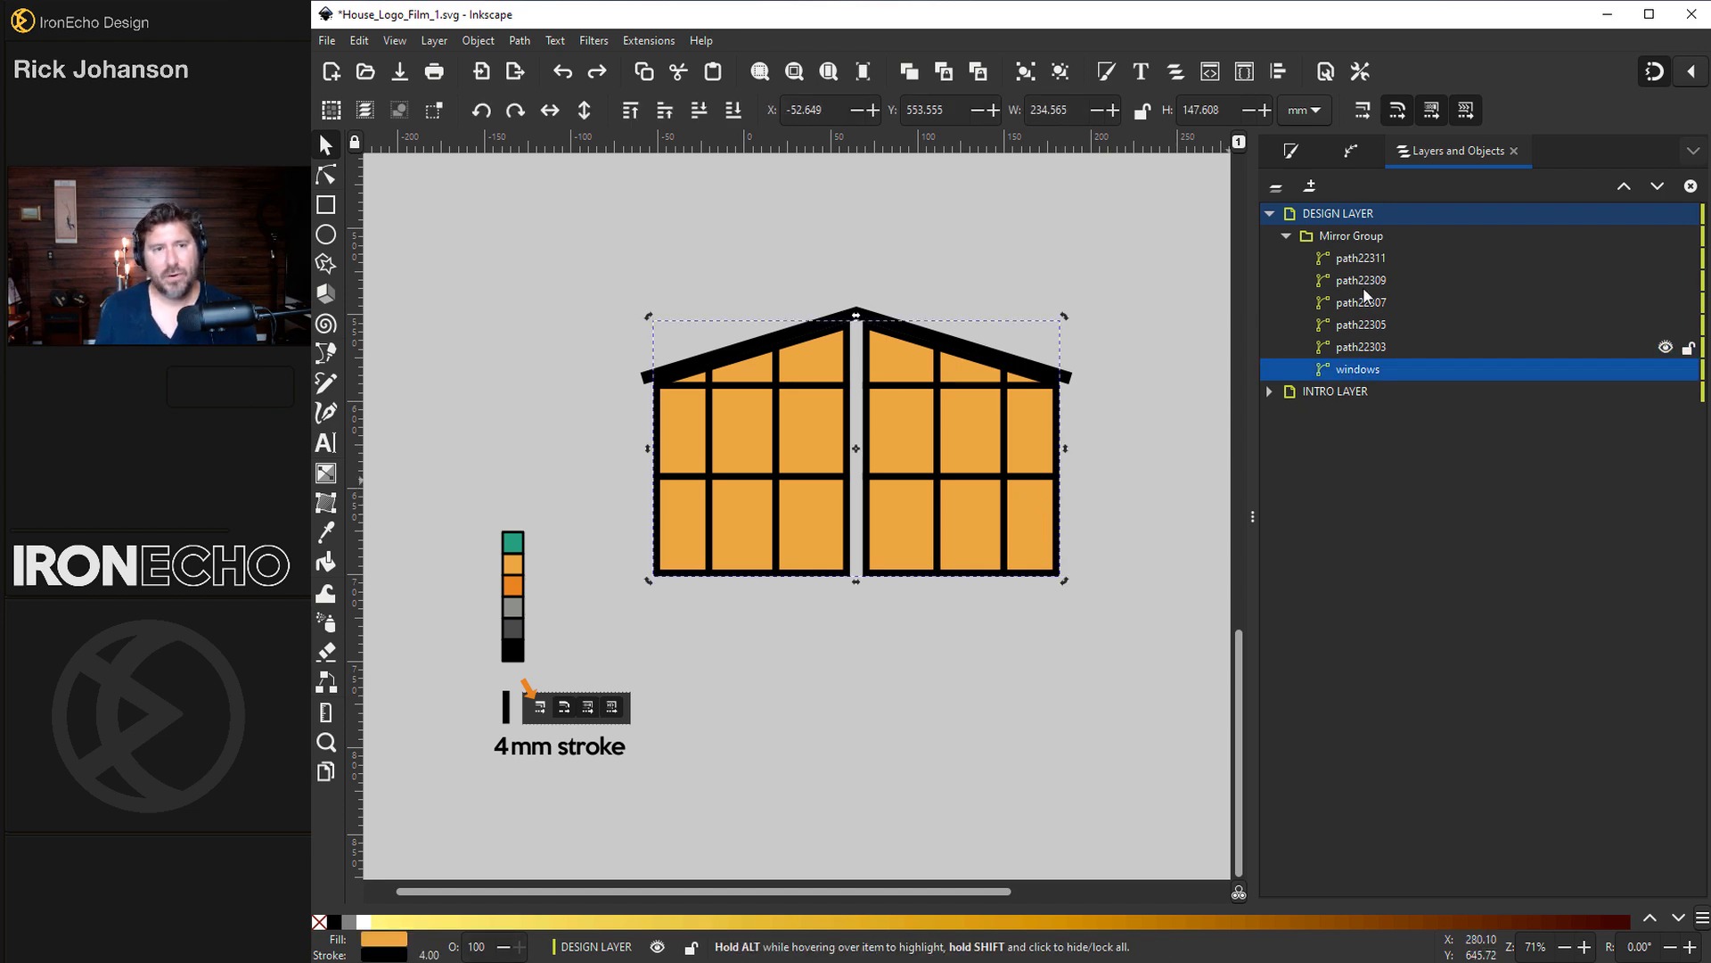
pyautogui.click(520, 41)
pyautogui.click(540, 64)
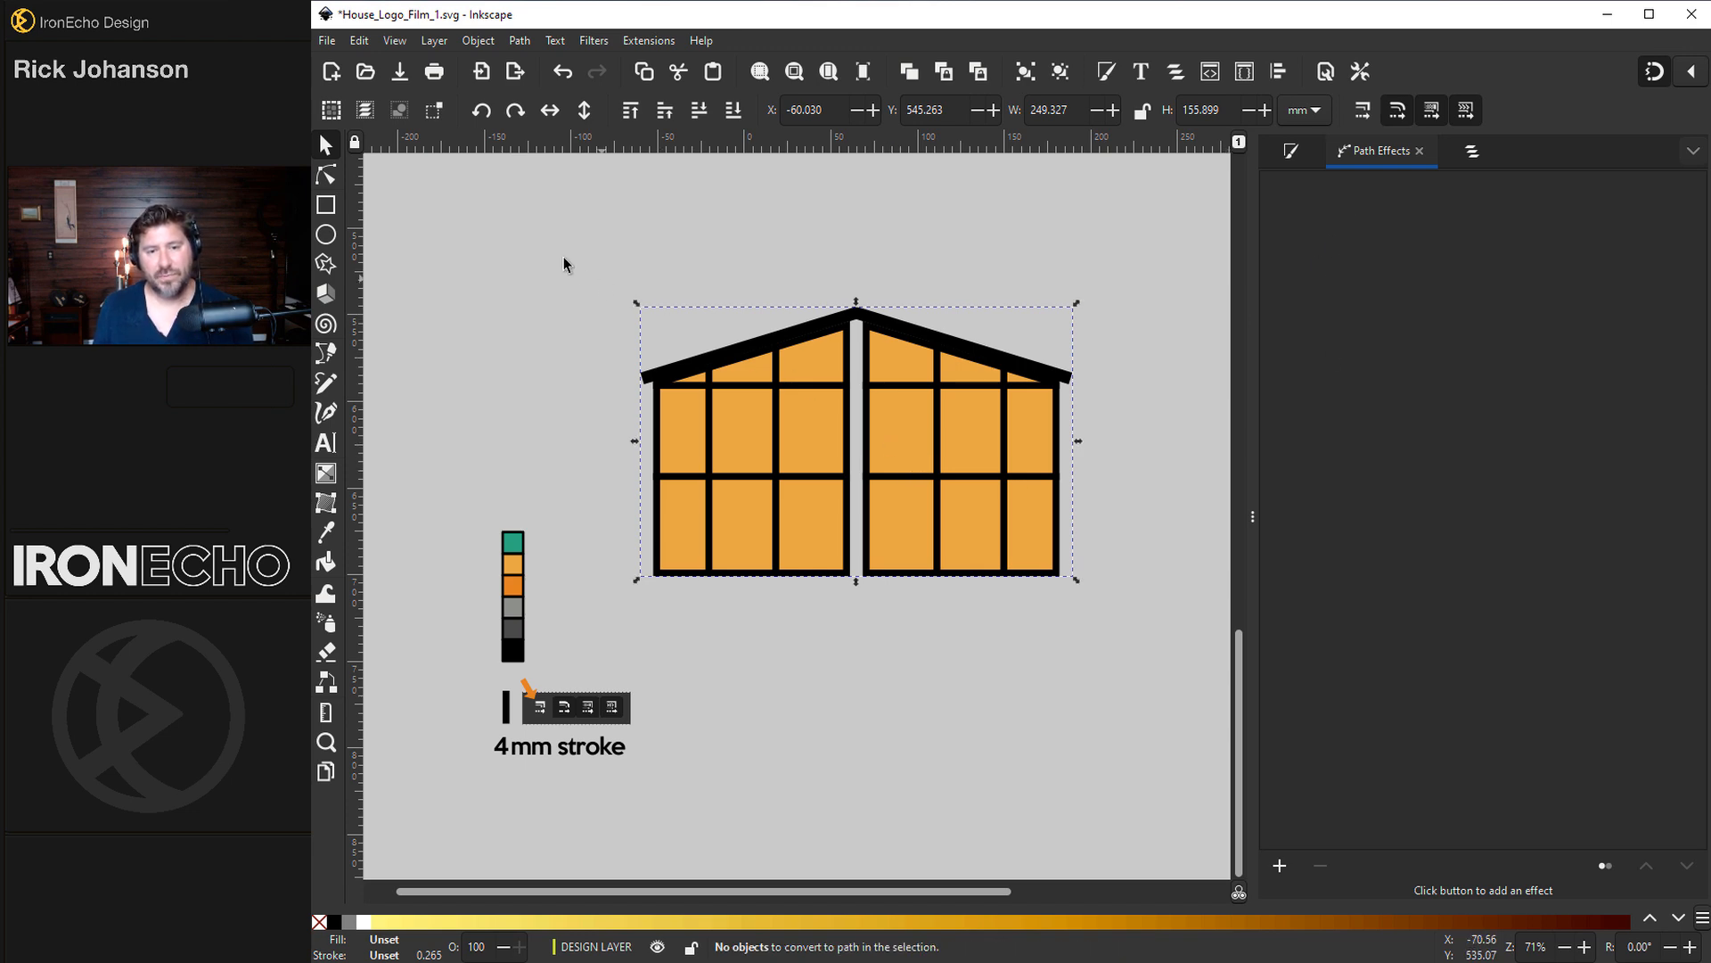
# - Move the converted house group up and to the right, to about X -24.8 mm, Y 508.4 mm
pyautogui.moveTo(529, 239); pyautogui.dragTo(1188, 659)
pyautogui.click(1009, 394)
pyautogui.moveTo(1009, 395); pyautogui.dragTo(1012, 394)
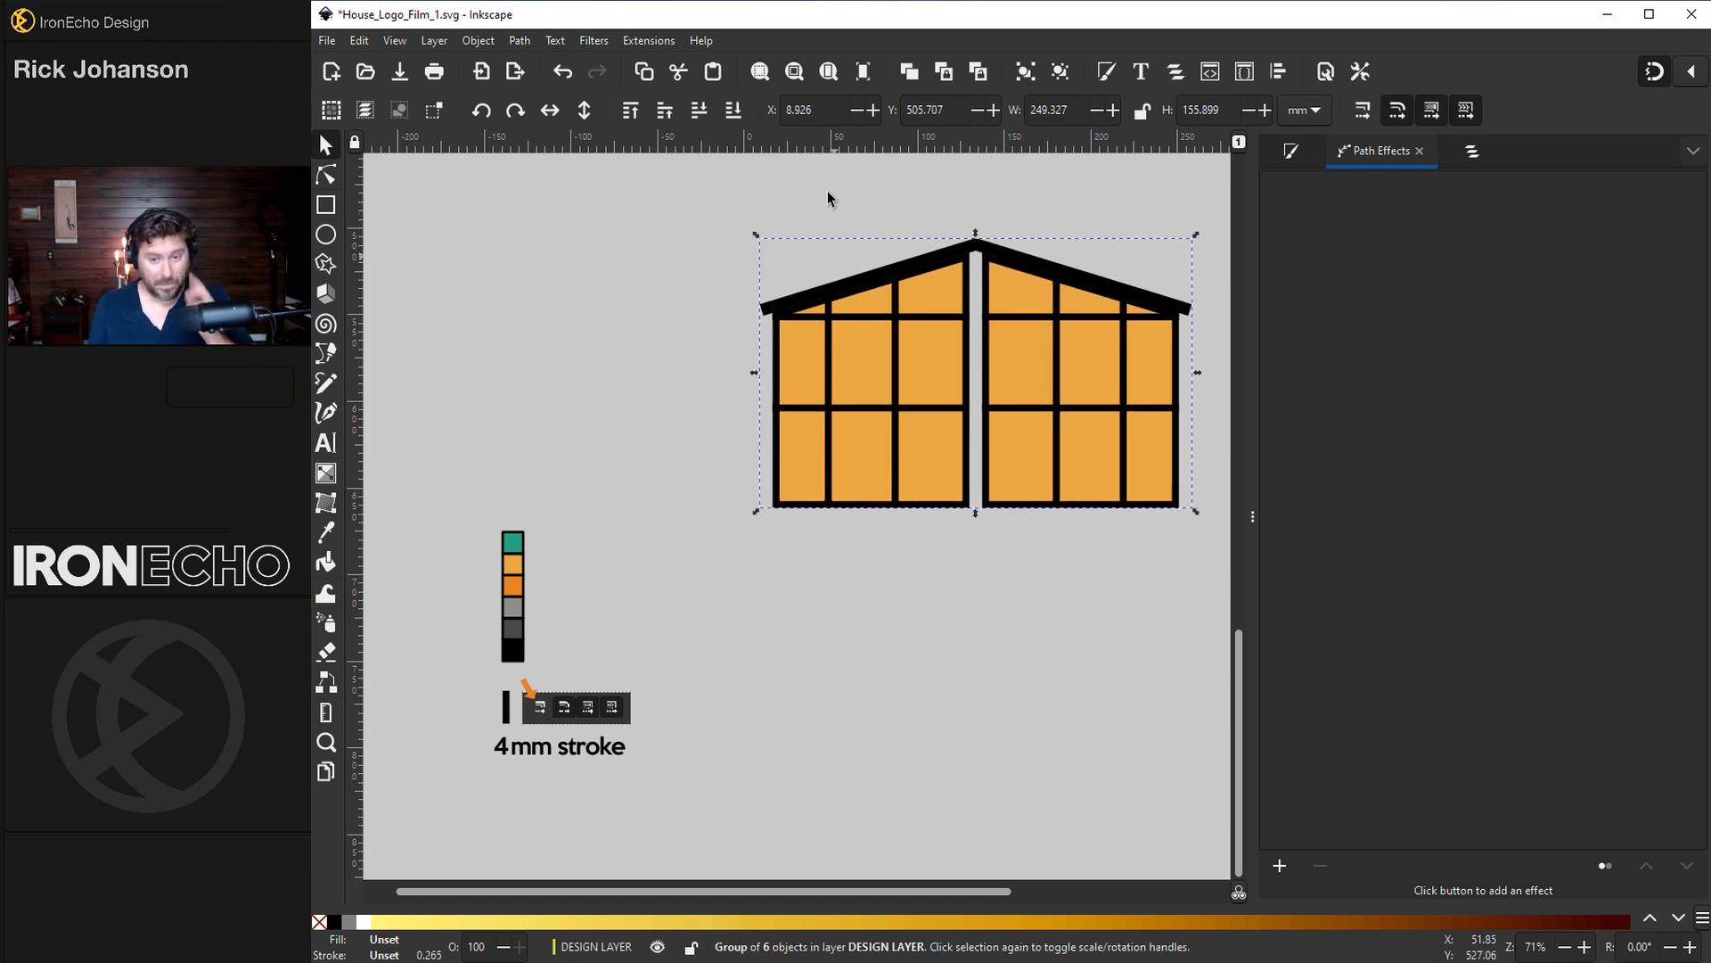
pyautogui.moveTo(975, 268); pyautogui.dragTo(916, 273)
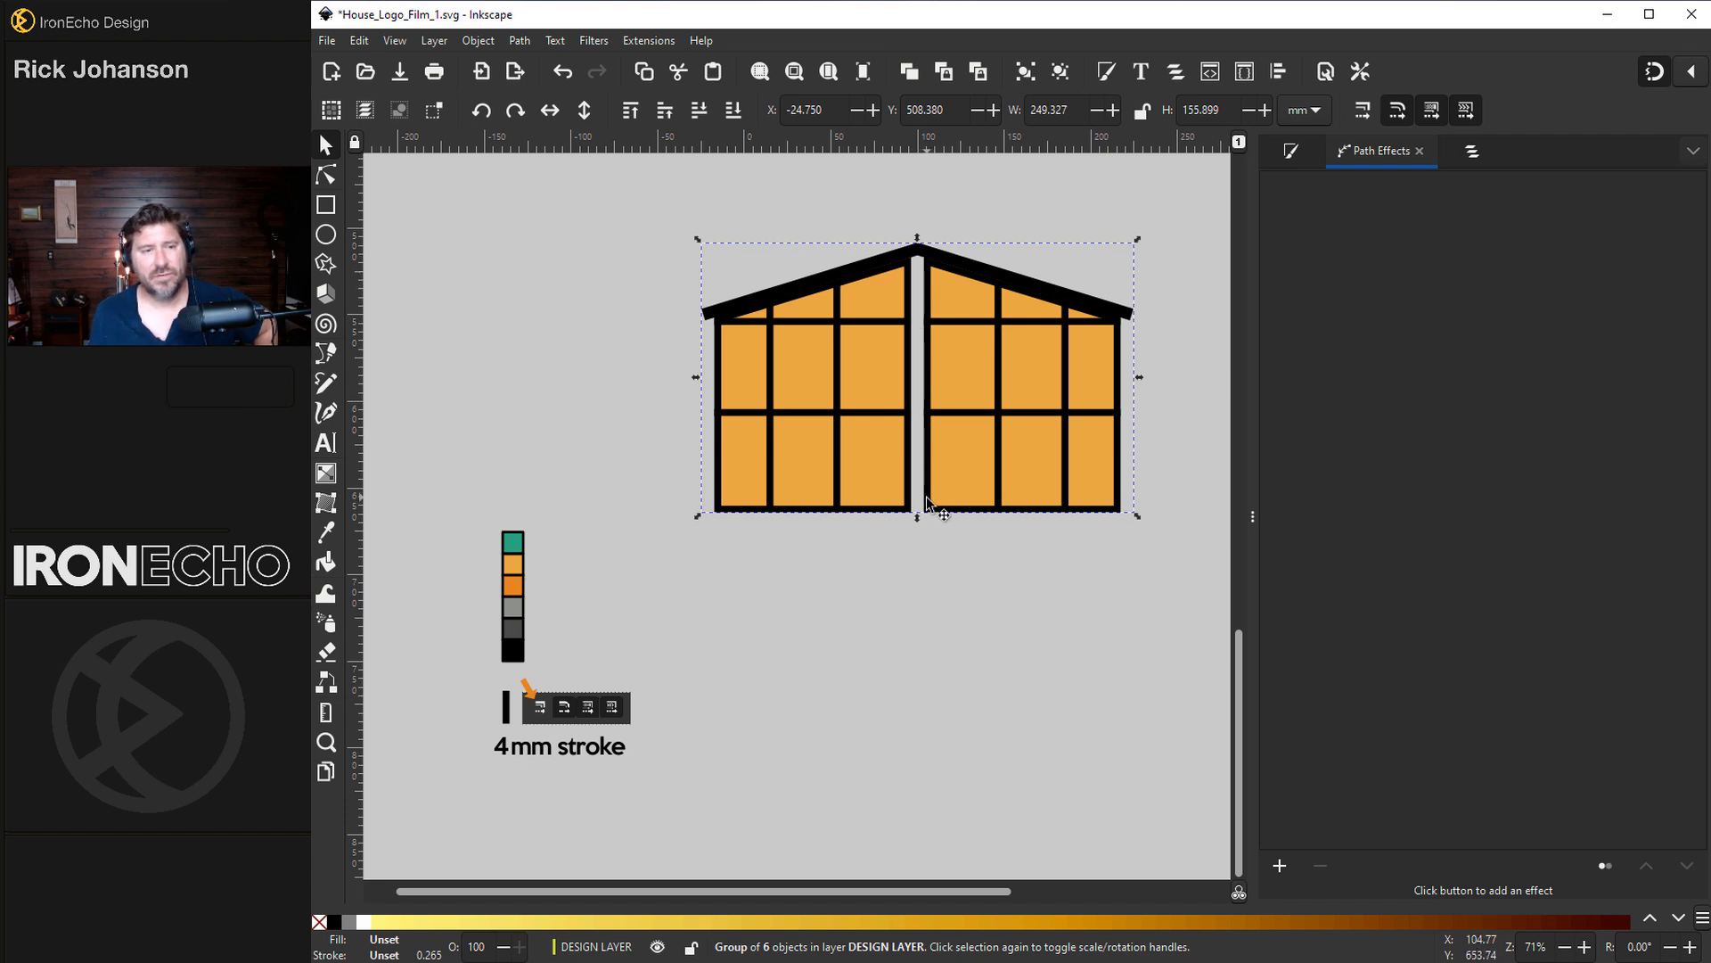
# - Draw a rectangle about 17.9 by 148.1 mm over the gap between the window halves and remove its stroke
pyautogui.click(327, 206)
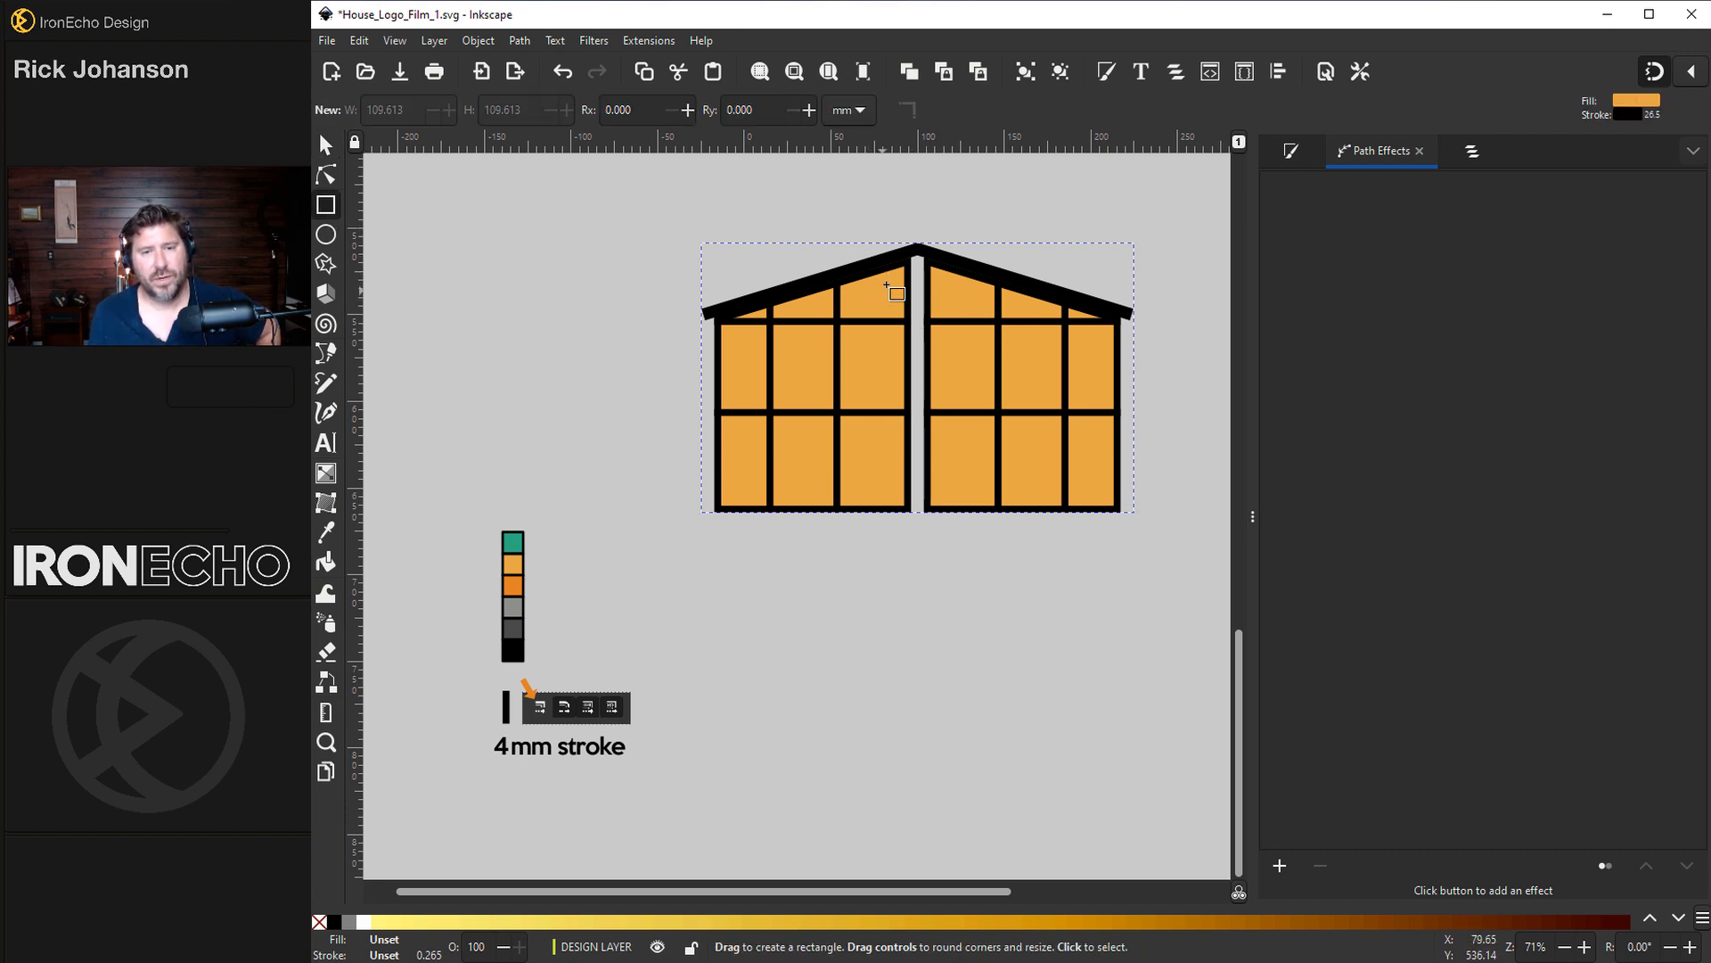
pyautogui.moveTo(905, 254); pyautogui.dragTo(936, 486)
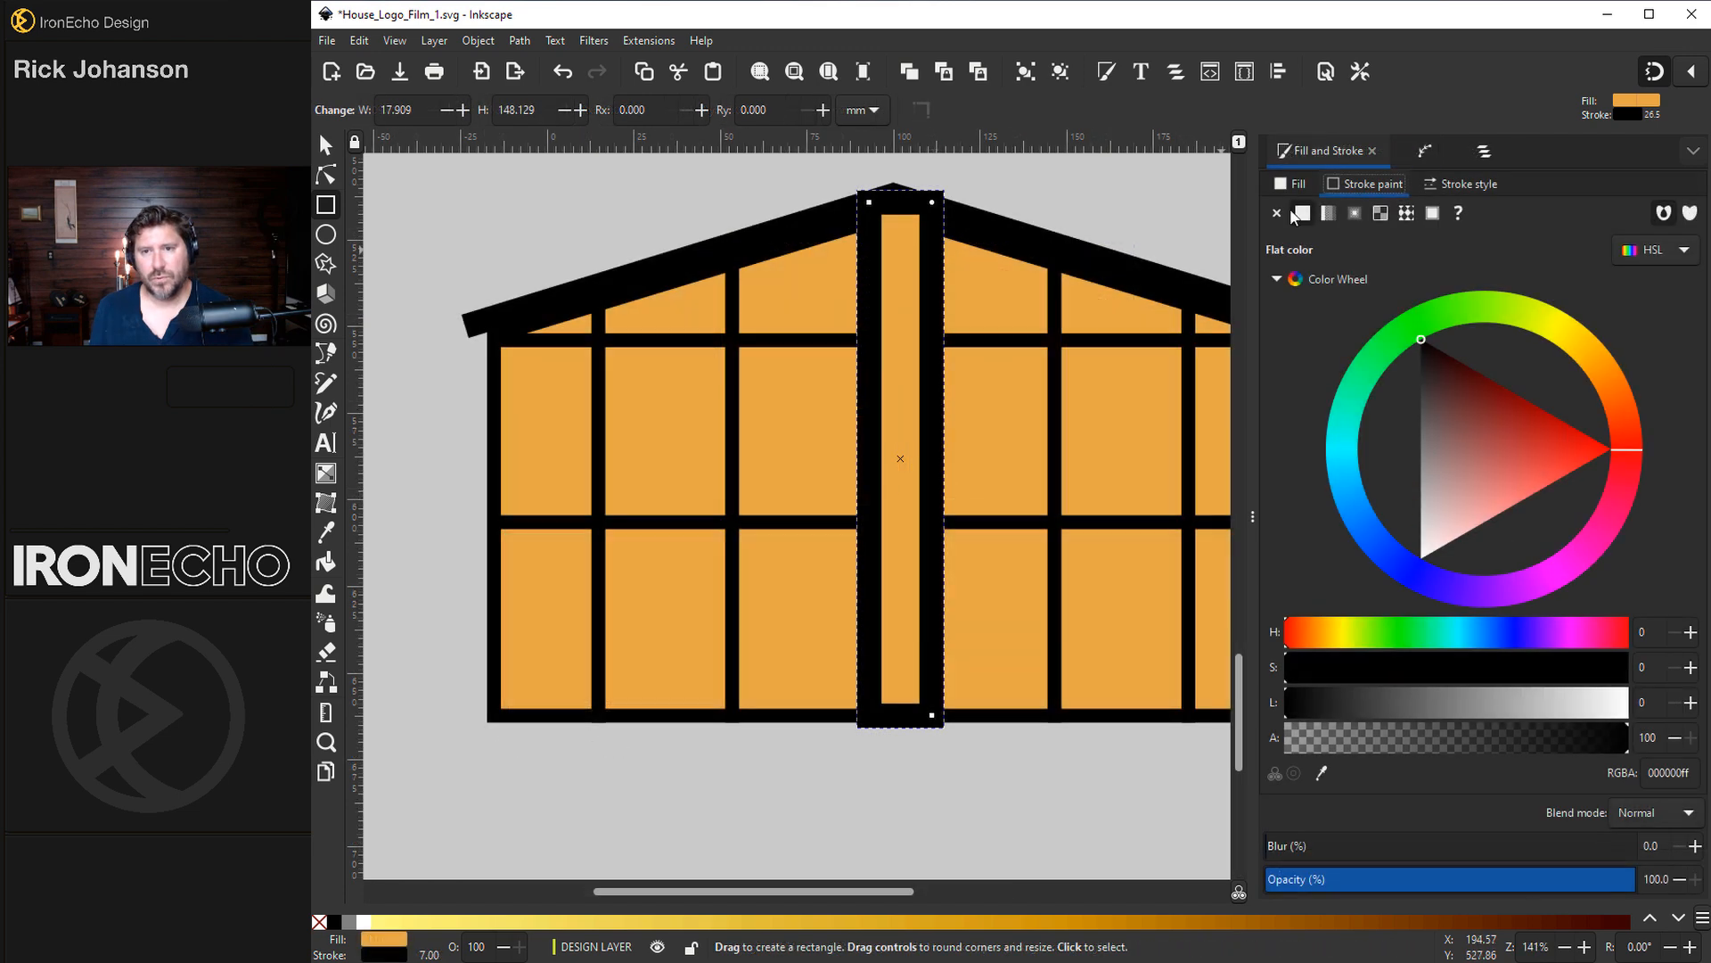
pyautogui.click(1278, 212)
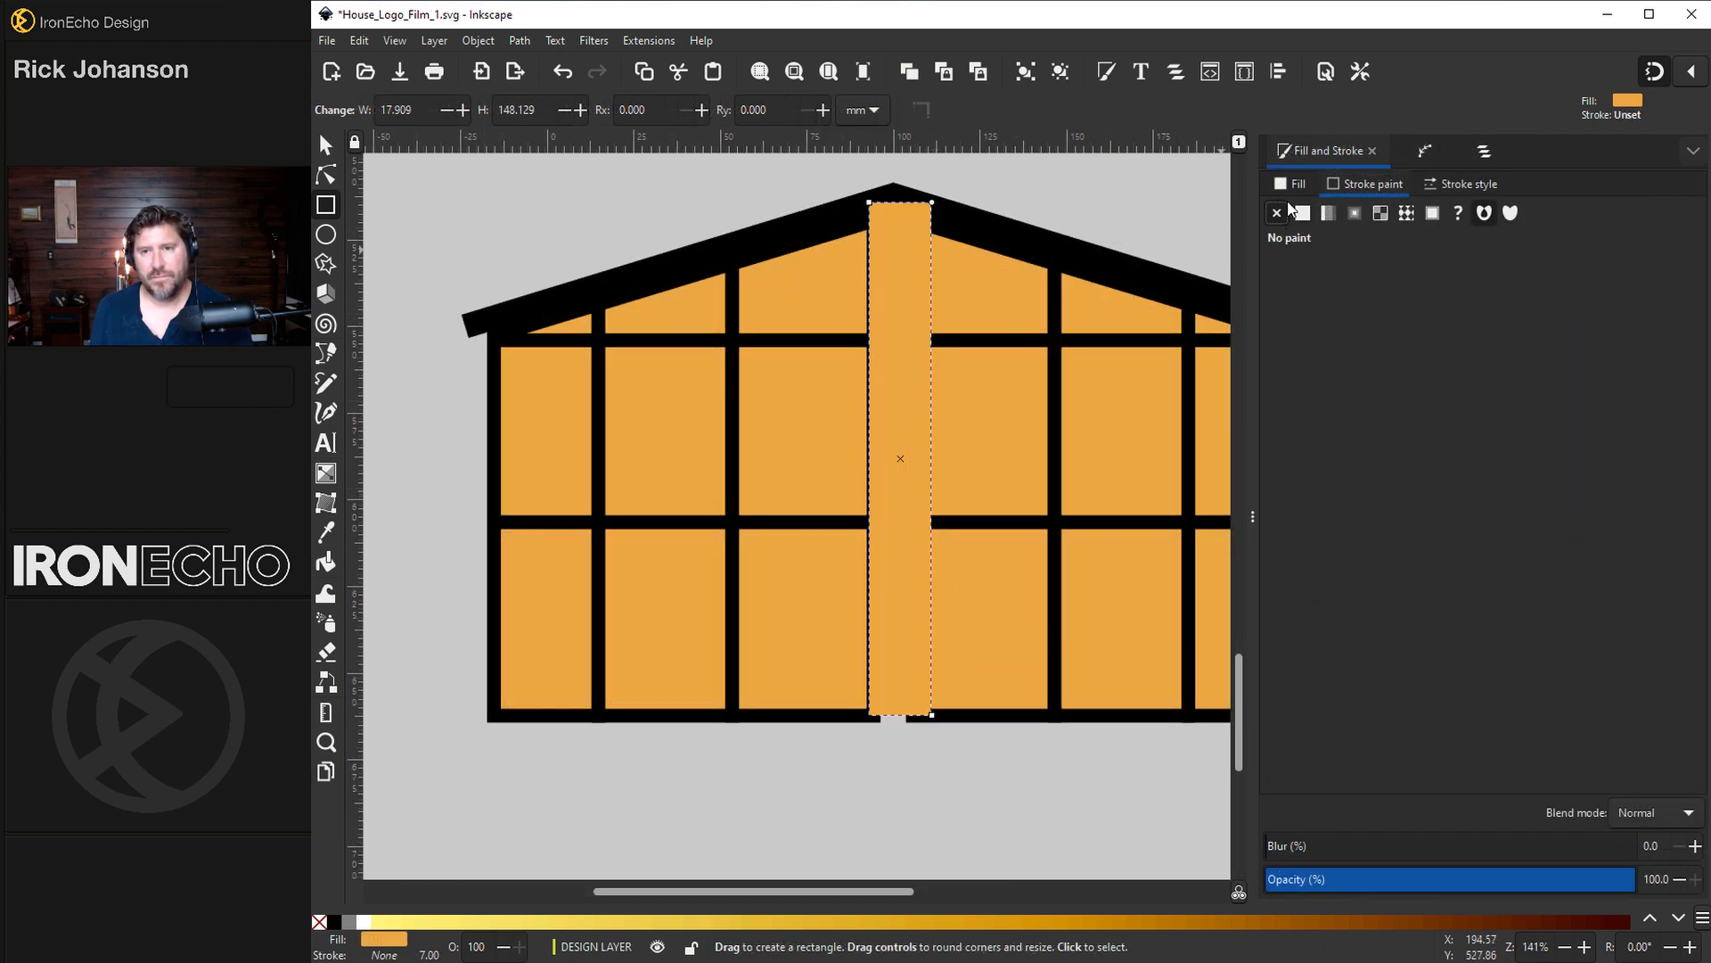
# - Fill the centre rectangle with the light grey palette colour 8d9088 and send it behind the house
pyautogui.click(1292, 184)
pyautogui.scroll(-2, 920, 592)
pyautogui.press('d')
pyautogui.click(504, 752)
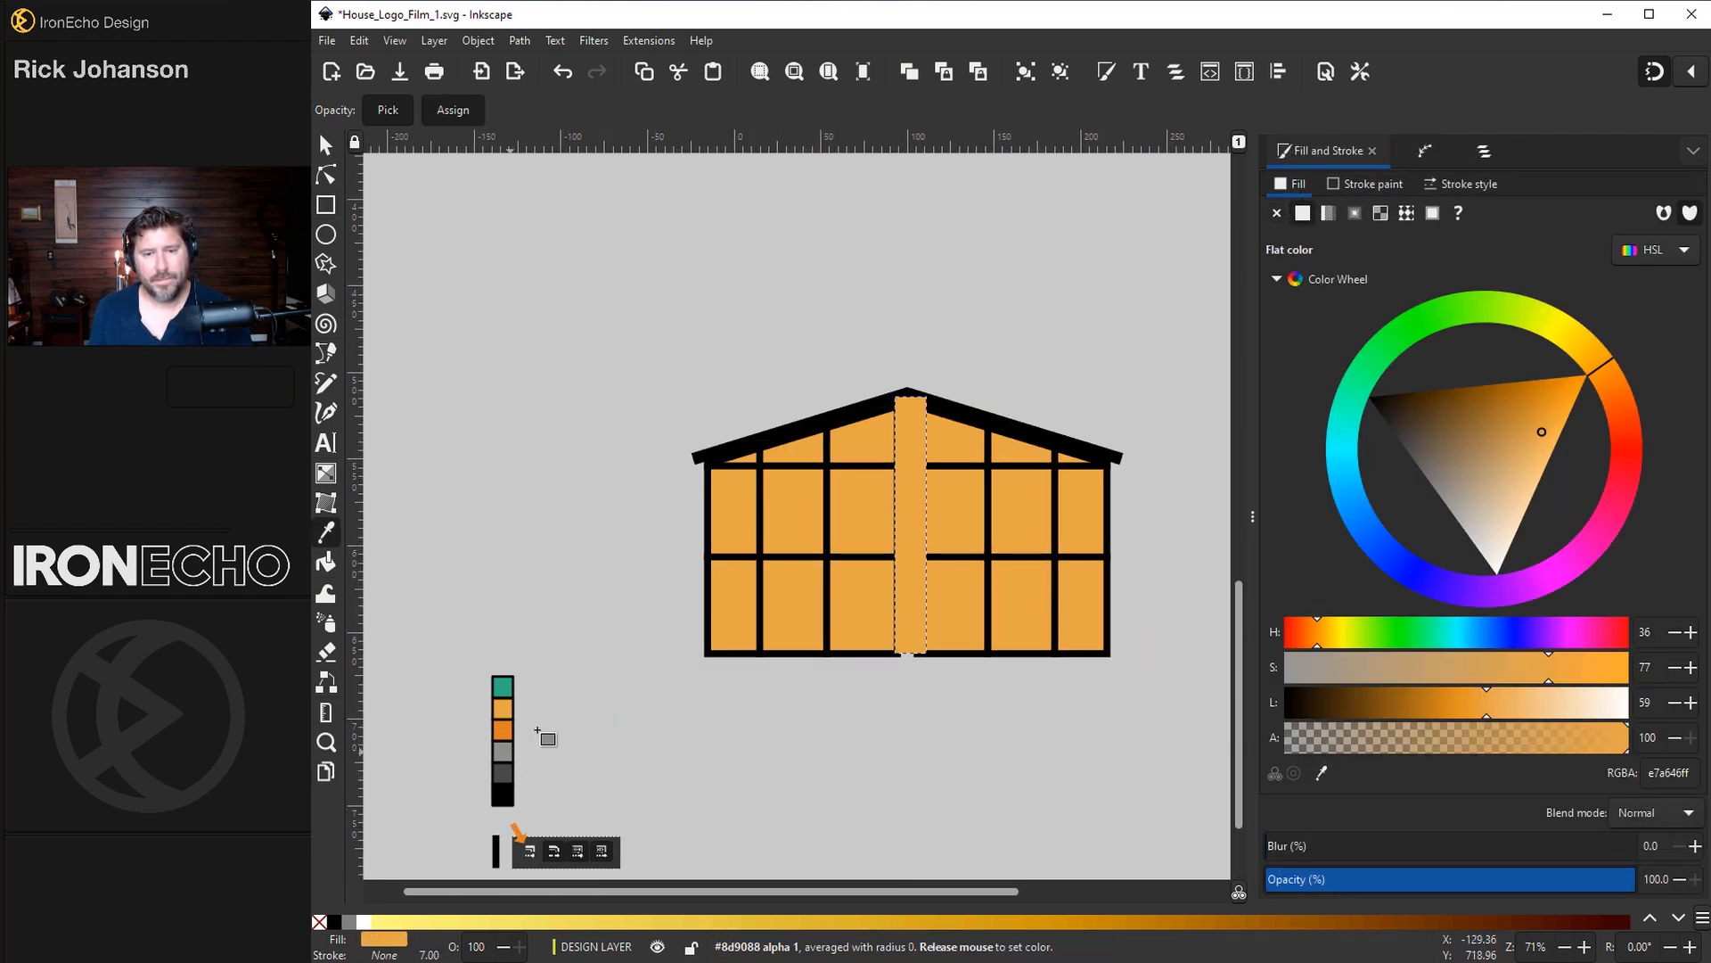
pyautogui.press('s')
pyautogui.click(733, 111)
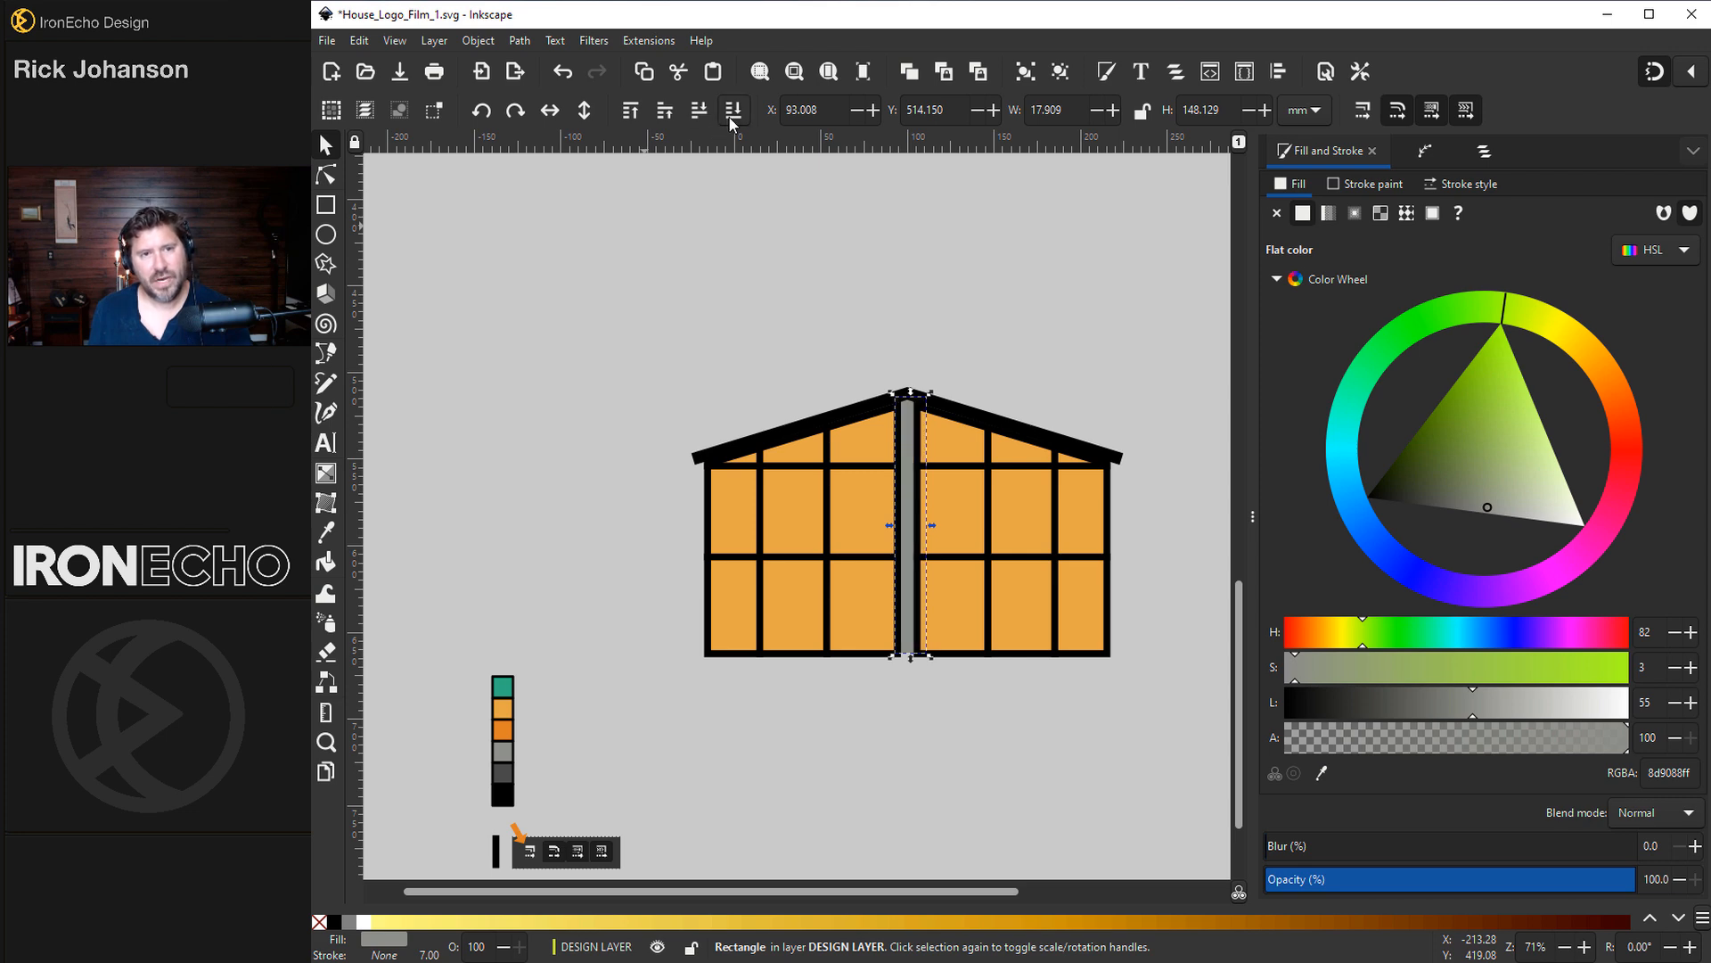
# - Extend the grey centre post down to the bottom edge of the windows, making it about 150.1 mm tall
pyautogui.scroll(3, 919, 659)
pyautogui.moveTo(882, 654); pyautogui.dragTo(884, 665)
pyautogui.moveTo(882, 658); pyautogui.dragTo(883, 665)
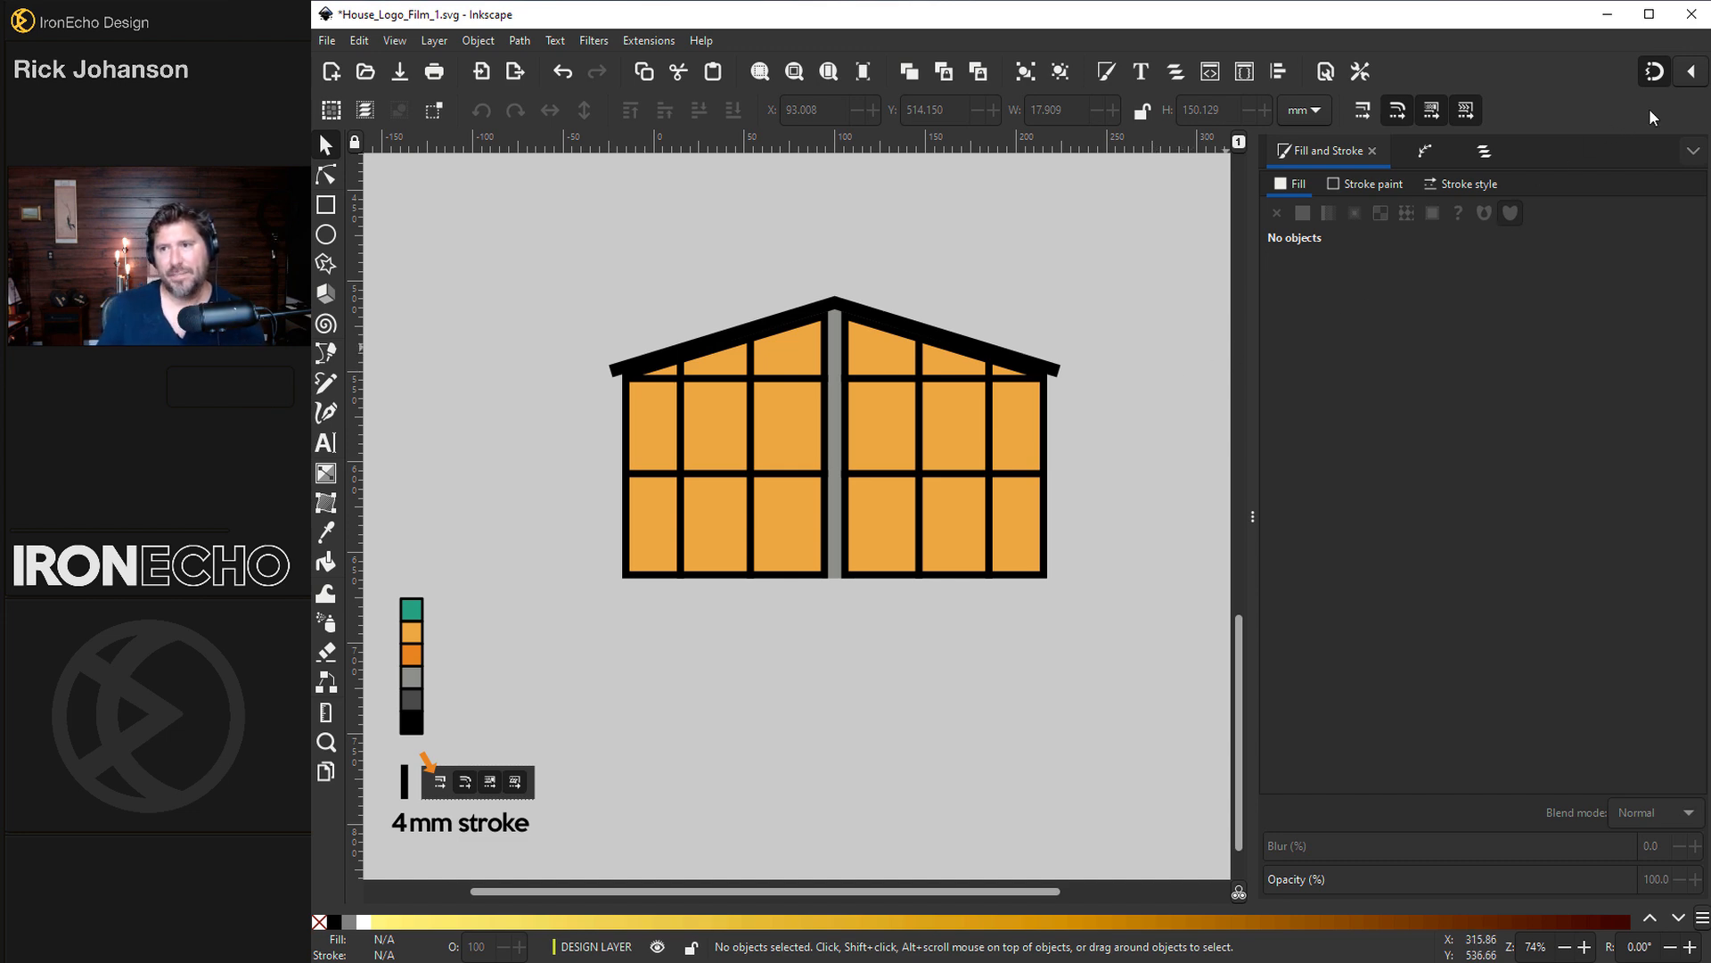
# - Turn on snapping to bounding box edges
pyautogui.click(1690, 75)
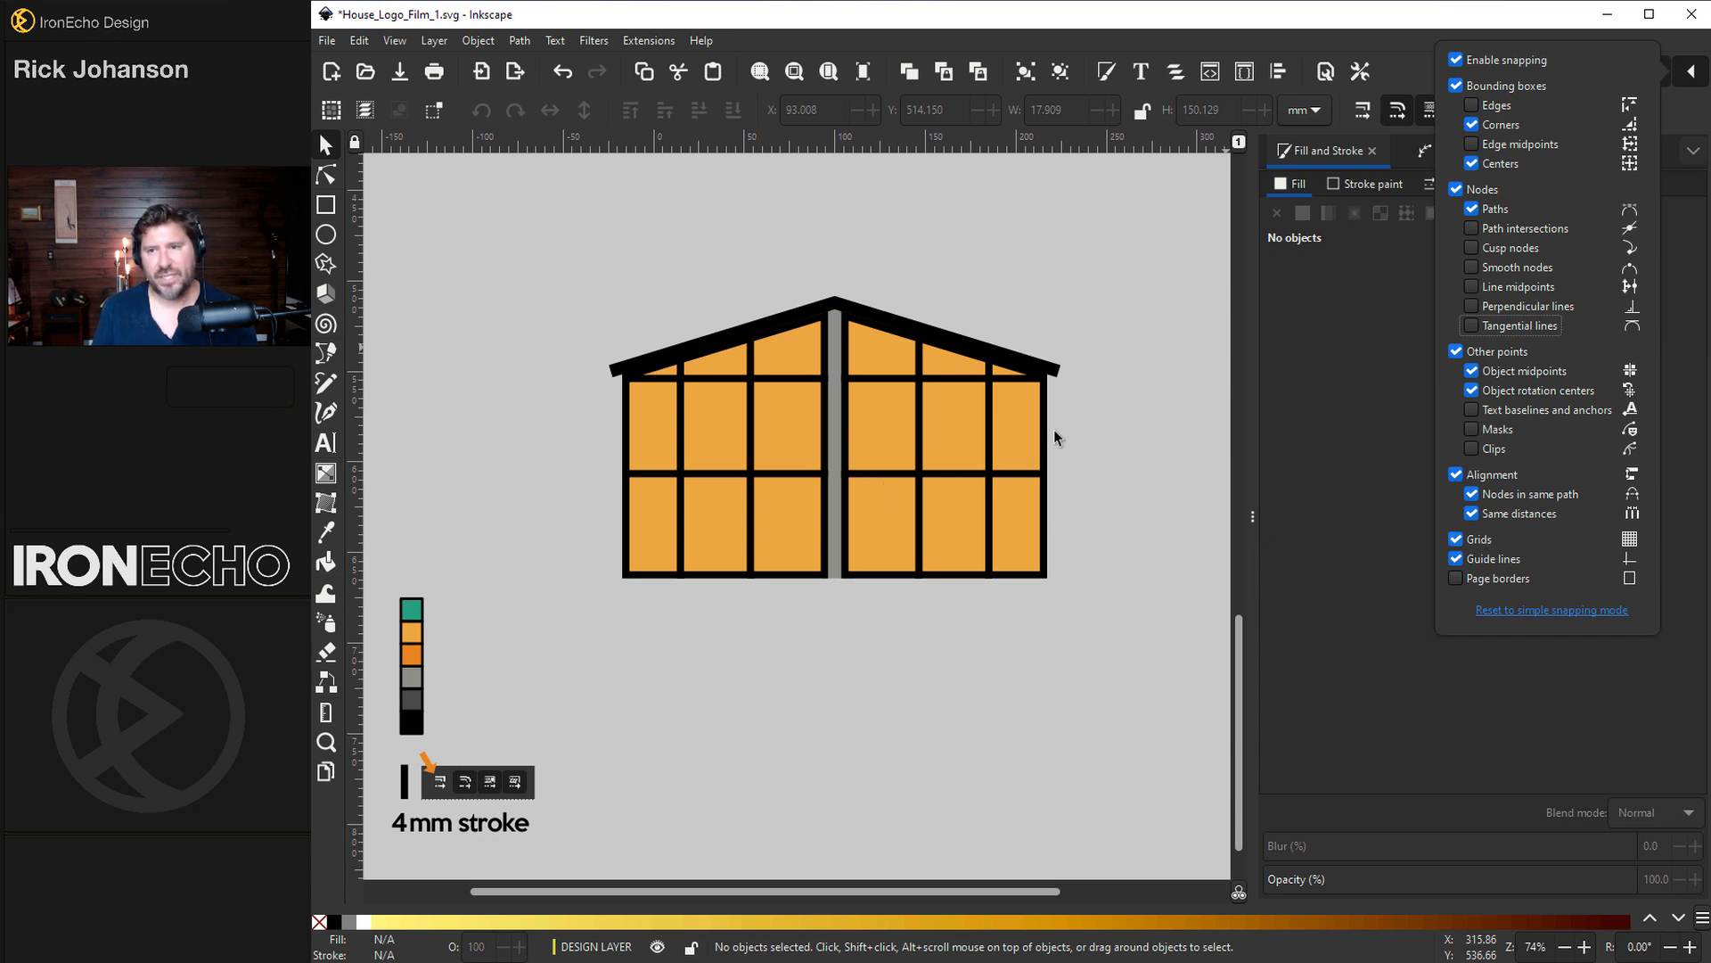
pyautogui.click(1471, 105)
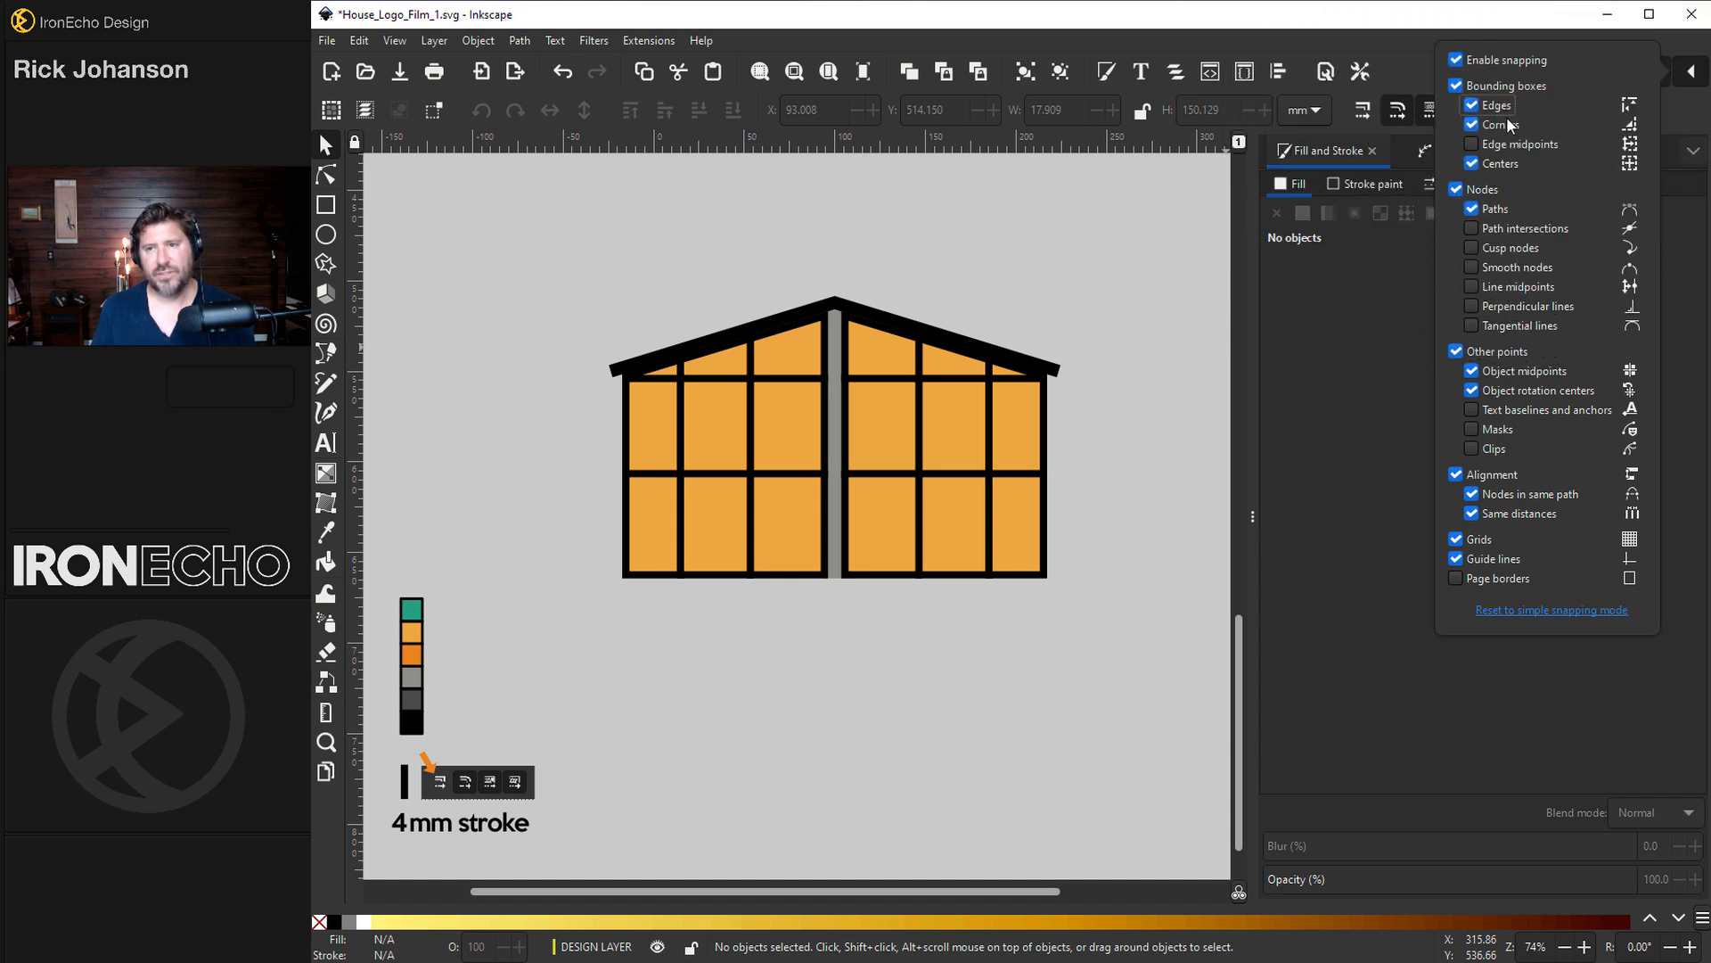
pyautogui.press('Escape')
# - Draw a grey base rectangle about 234.6 by 36.9 mm below the windows with a 4 mm black stroke, and convert it to a path
pyautogui.click(326, 206)
pyautogui.moveTo(623, 577)
pyautogui.mouseDown()
pyautogui.moveTo(909, 645)
pyautogui.moveTo(1047, 646)
pyautogui.mouseUp()
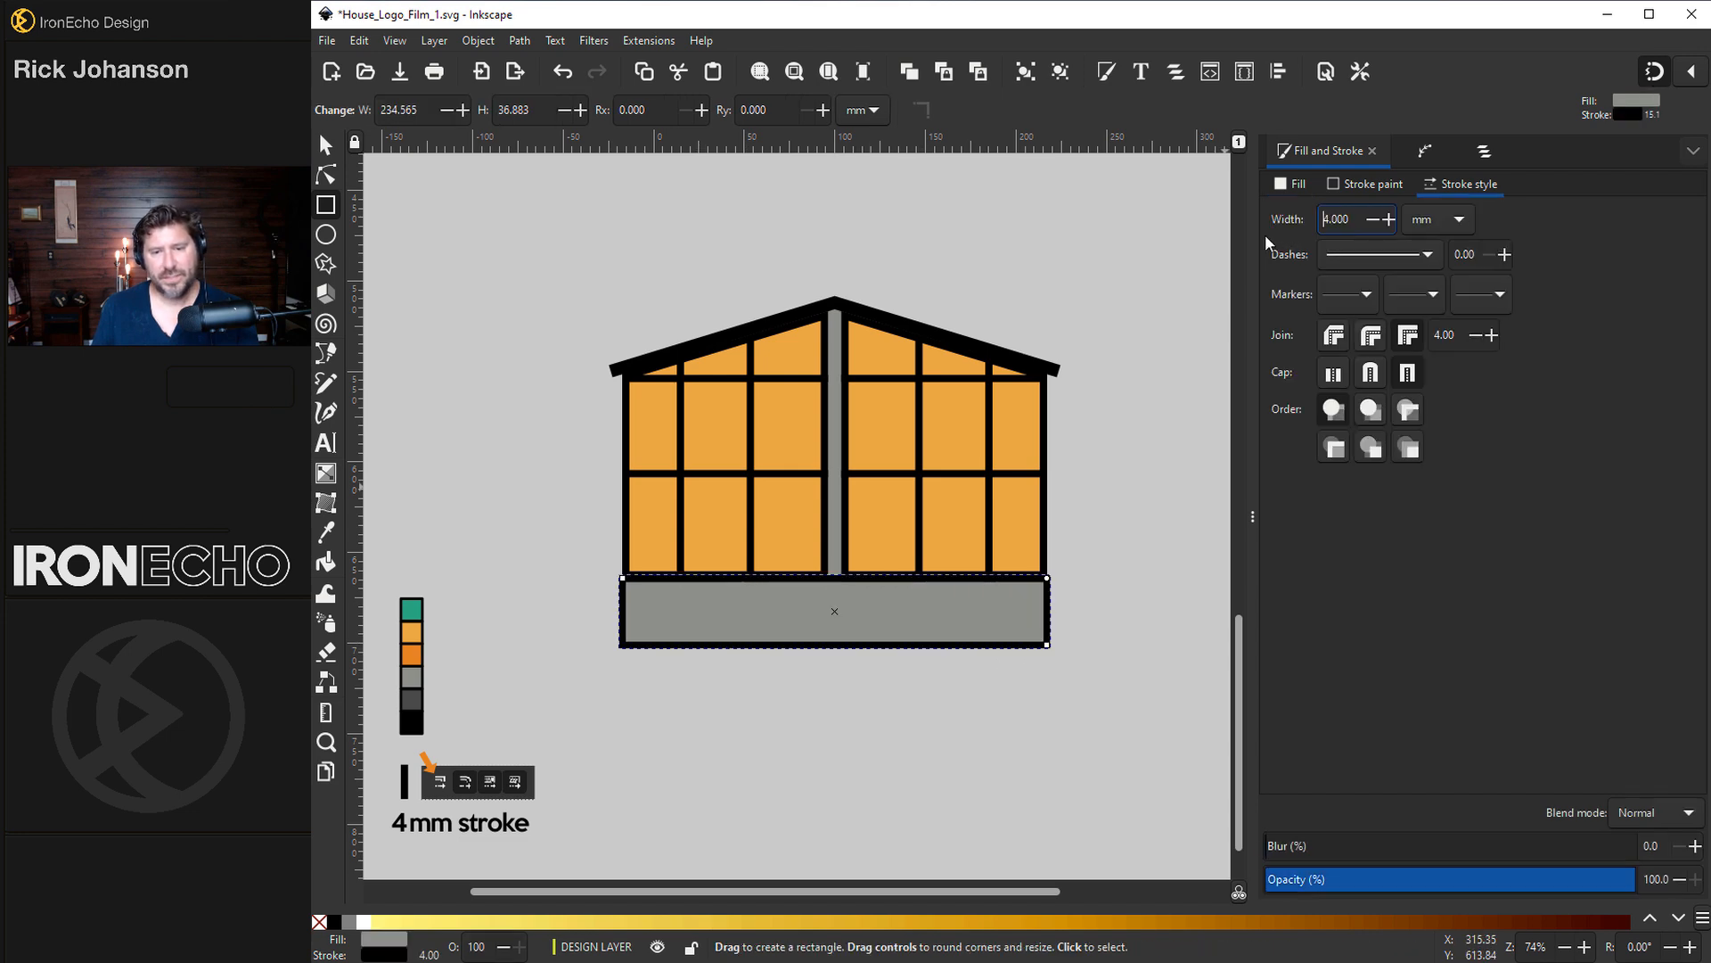
pyautogui.click(522, 47)
pyautogui.click(523, 82)
pyautogui.press('s')
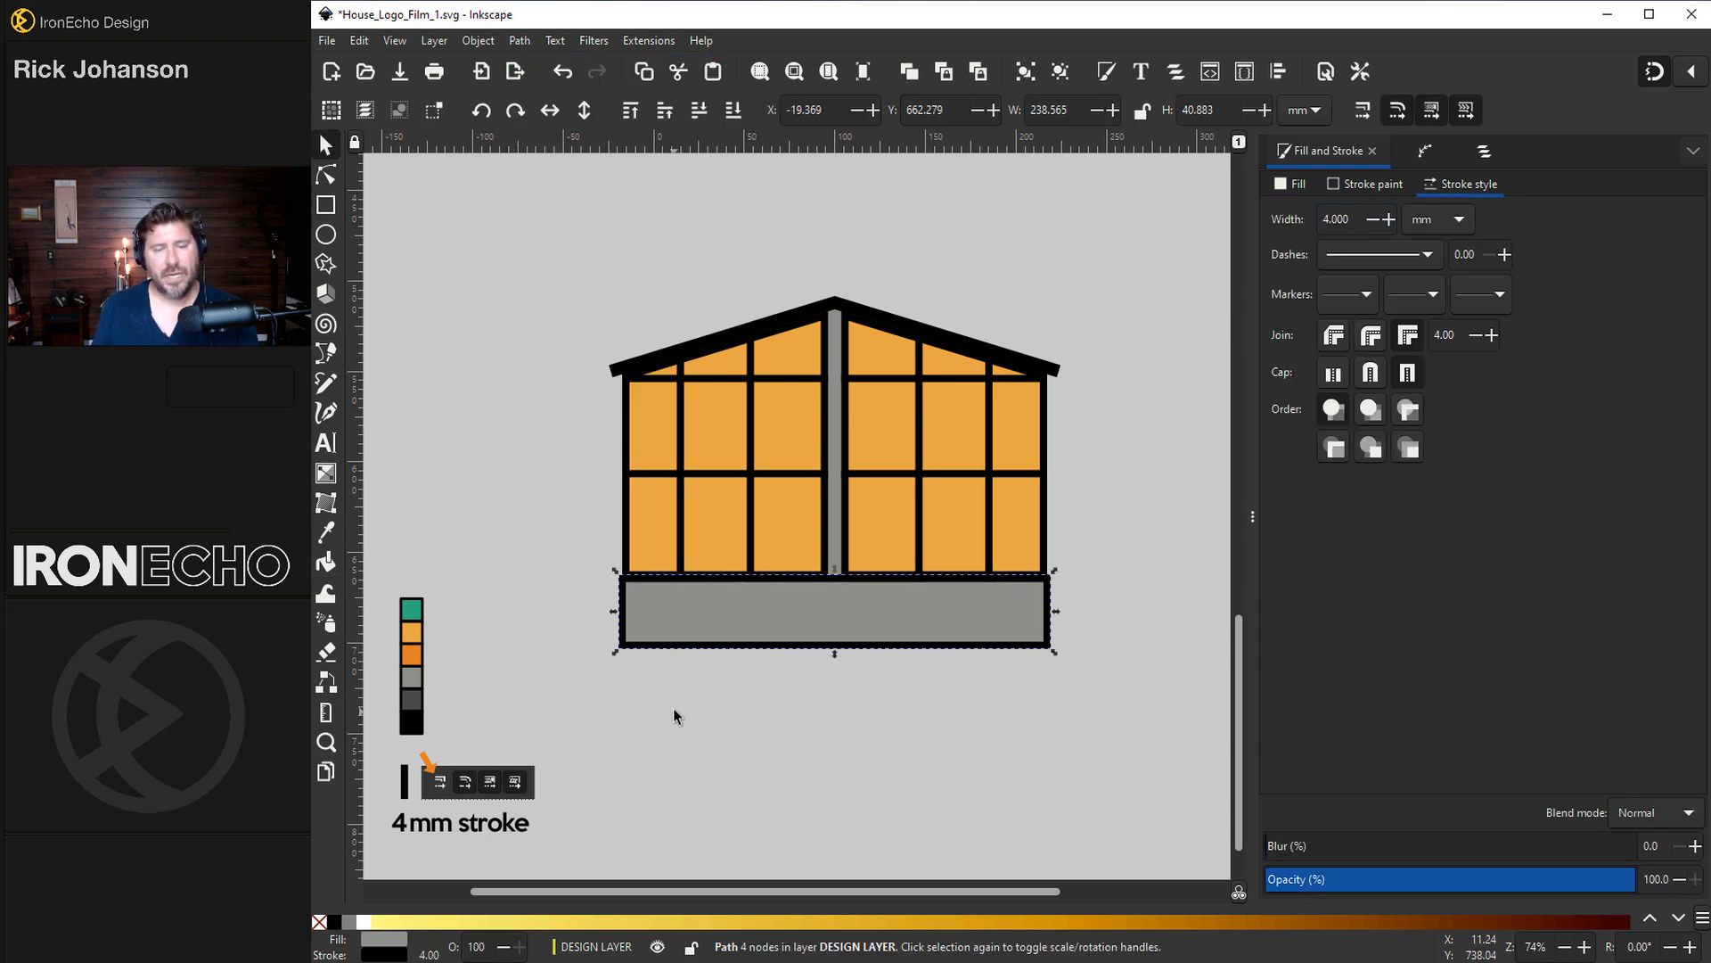
# - Fit the base block to the windows' 234.565 mm width, overlap it with their bottom frame, and stretch it to about 62.3 mm tall
pyautogui.keyDown('ctrl'); pyautogui.scroll(5, 660, 631); pyautogui.keyUp('ctrl')
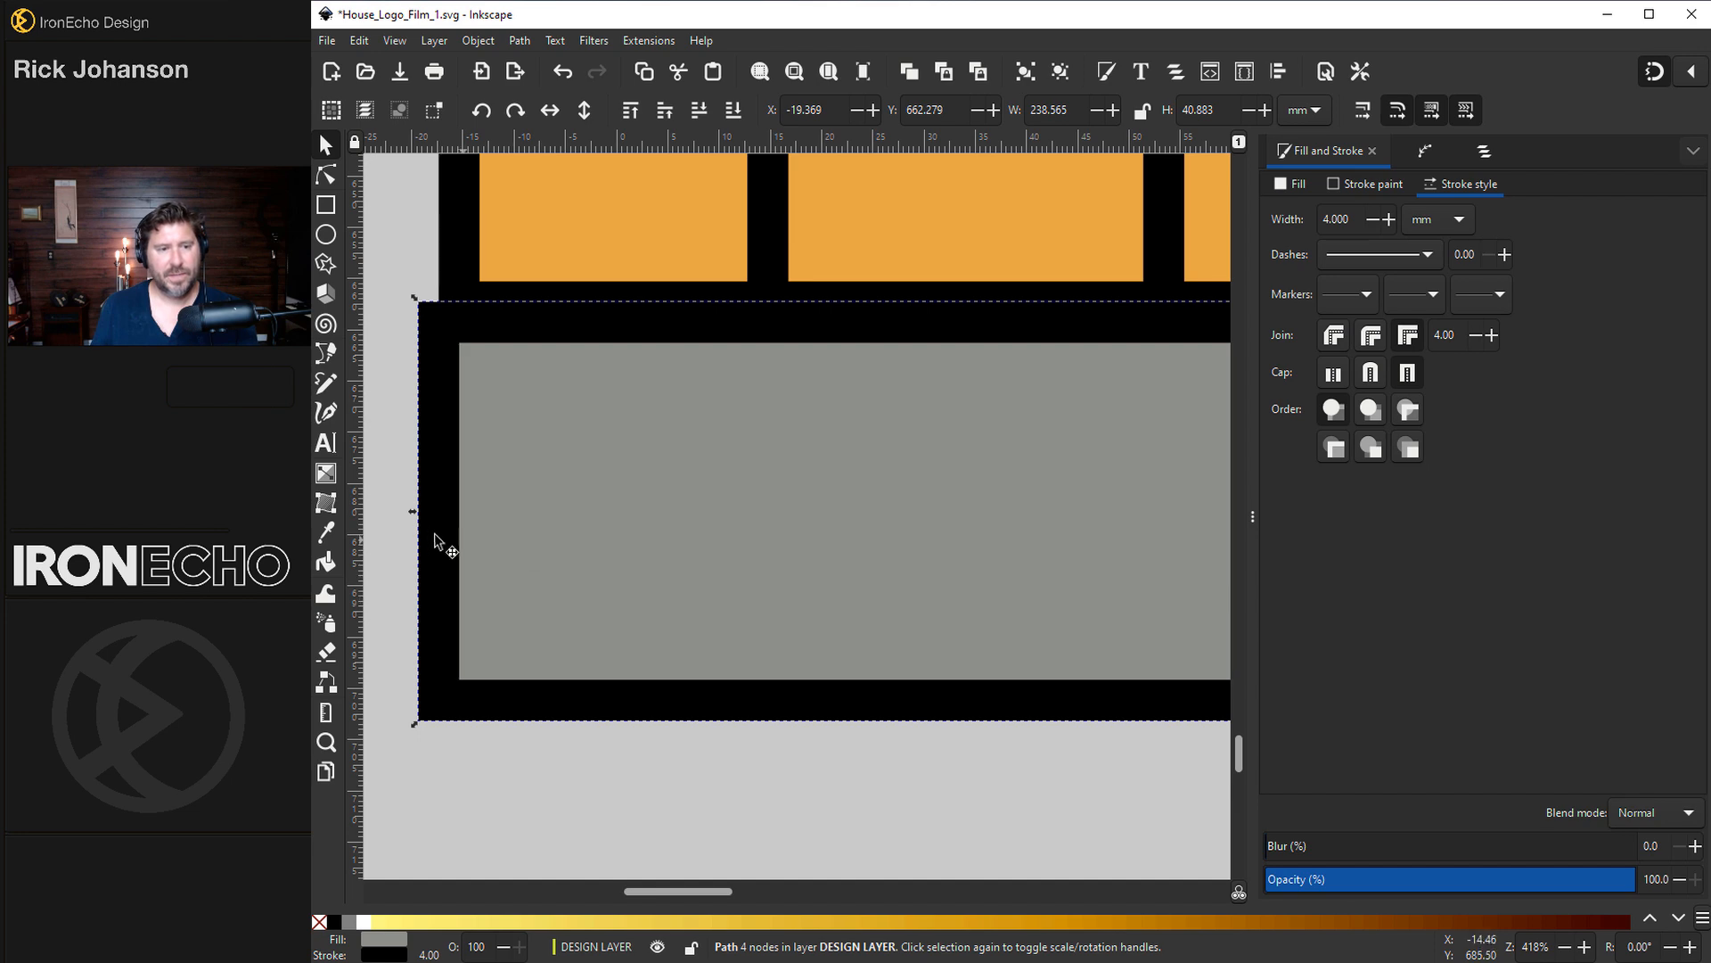
pyautogui.moveTo(416, 512); pyautogui.dragTo(429, 515)
pyautogui.moveTo(472, 468); pyautogui.dragTo(469, 449)
pyautogui.keyDown('ctrl'); pyautogui.scroll(-4, 667, 612); pyautogui.keyUp('ctrl')
pyautogui.moveTo(683, 596); pyautogui.dragTo(684, 655)
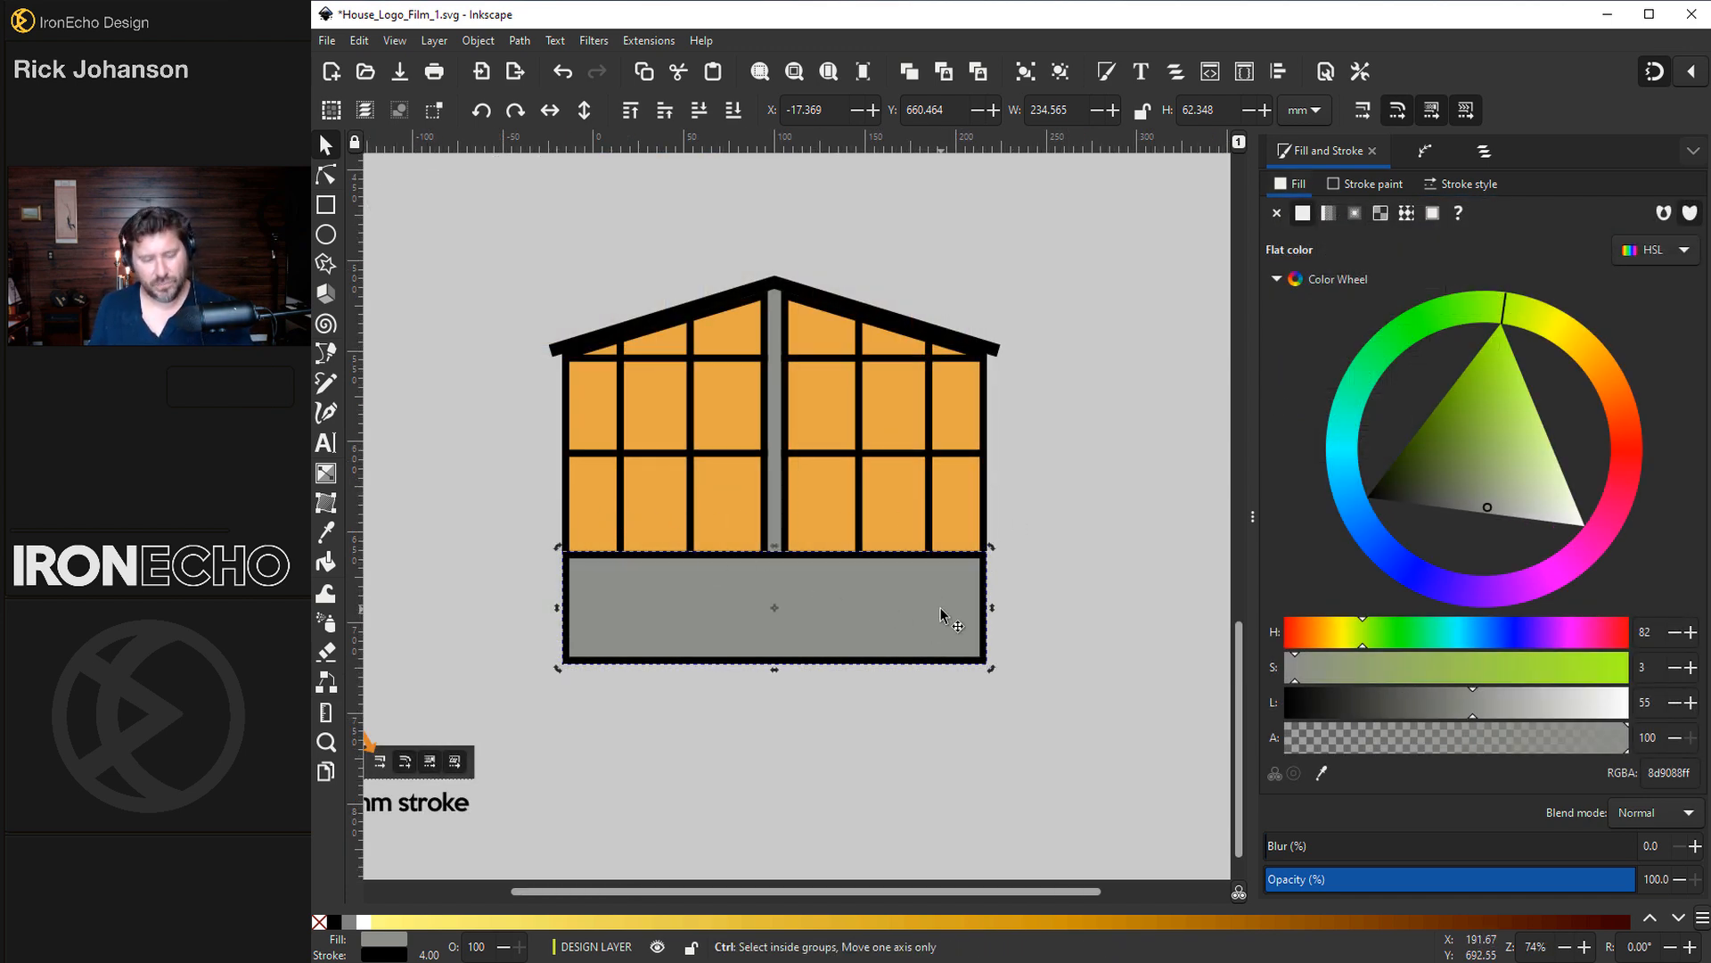
# - Place a copy of the base block over the lower windows, remove its fill, and shorten it from the top to about 31.7 mm tall
pyautogui.moveTo(940, 631); pyautogui.dragTo(1212, 459)
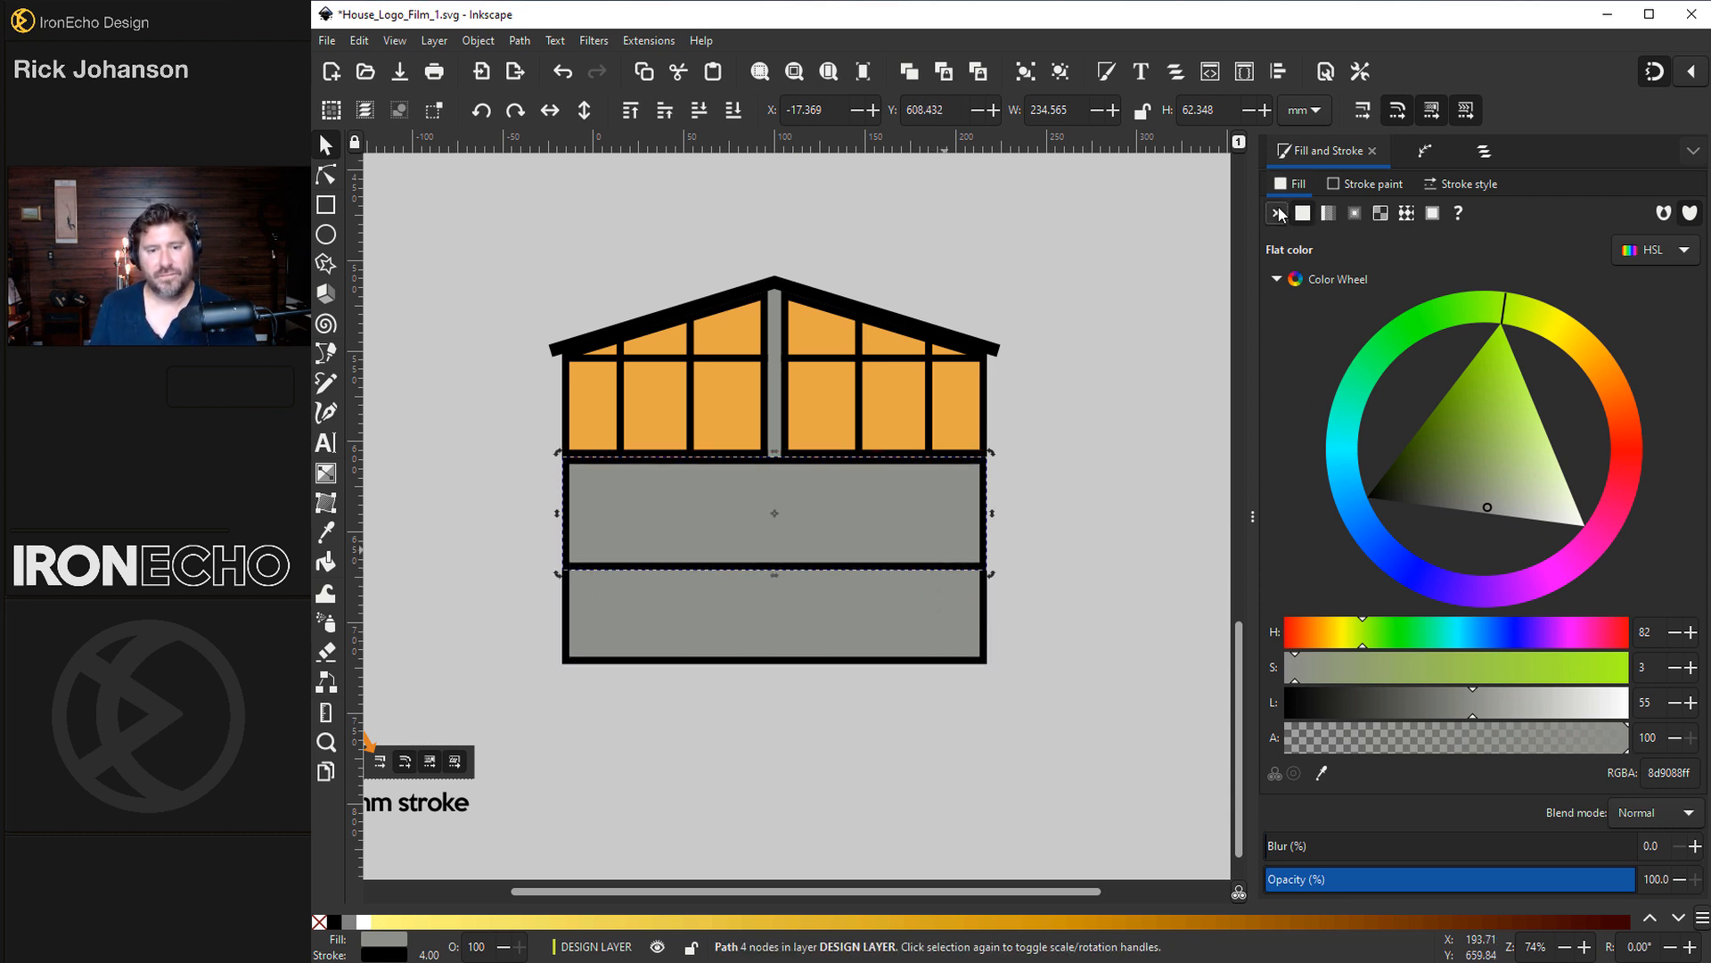
pyautogui.click(1278, 214)
pyautogui.moveTo(774, 453)
pyautogui.mouseDown()
pyautogui.moveTo(779, 508)
pyautogui.moveTo(783, 495)
pyautogui.mouseUp()
# - Duplicate the unfilled railing outline and set the copy aside to the left of the house
pyautogui.press('ctrl')
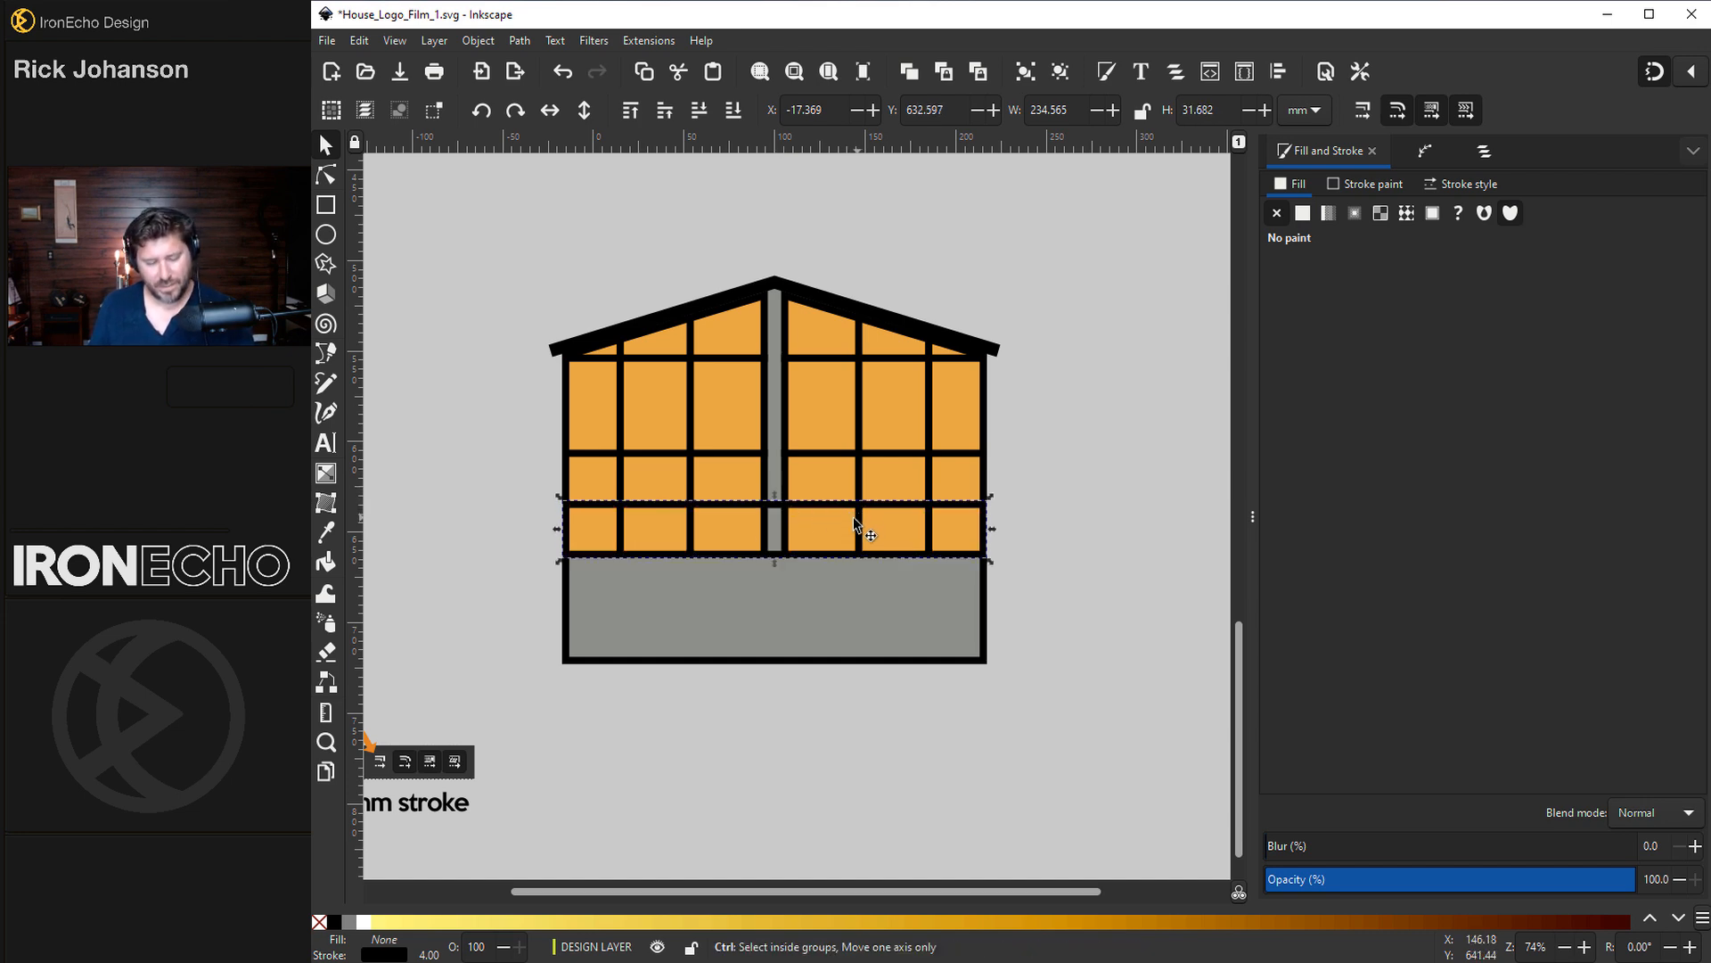
pyautogui.moveTo(731, 501); pyautogui.dragTo(435, 658)
pyautogui.moveTo(745, 680); pyautogui.dragTo(380, 554)
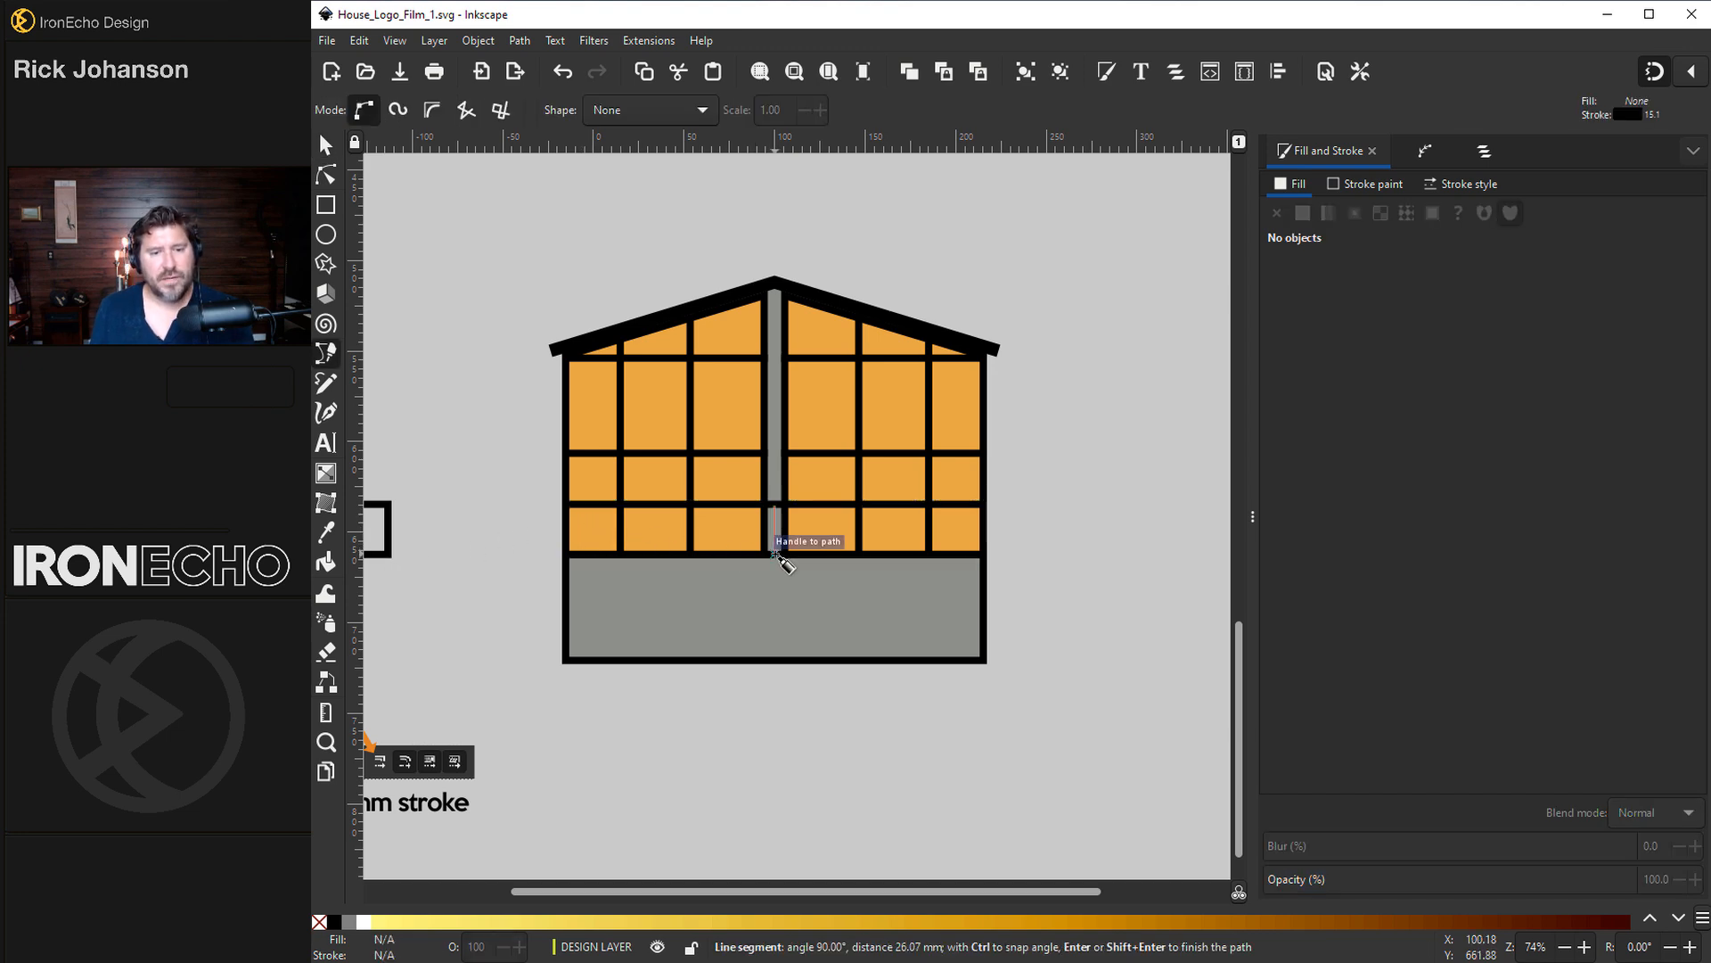
# - Draw a vertical 4 mm railing post about 30.5 mm tall at the centre of the railing outline
pyautogui.click(774, 554)
pyautogui.press('Return')
pyautogui.press('s')
# - Place two copies of the railing post below the house, one under its left edge and one under its centre
pyautogui.hotkey('ctrl', 'd')
pyautogui.moveTo(778, 552); pyautogui.dragTo(552, 704)
pyautogui.hotkey('ctrl', 'd')
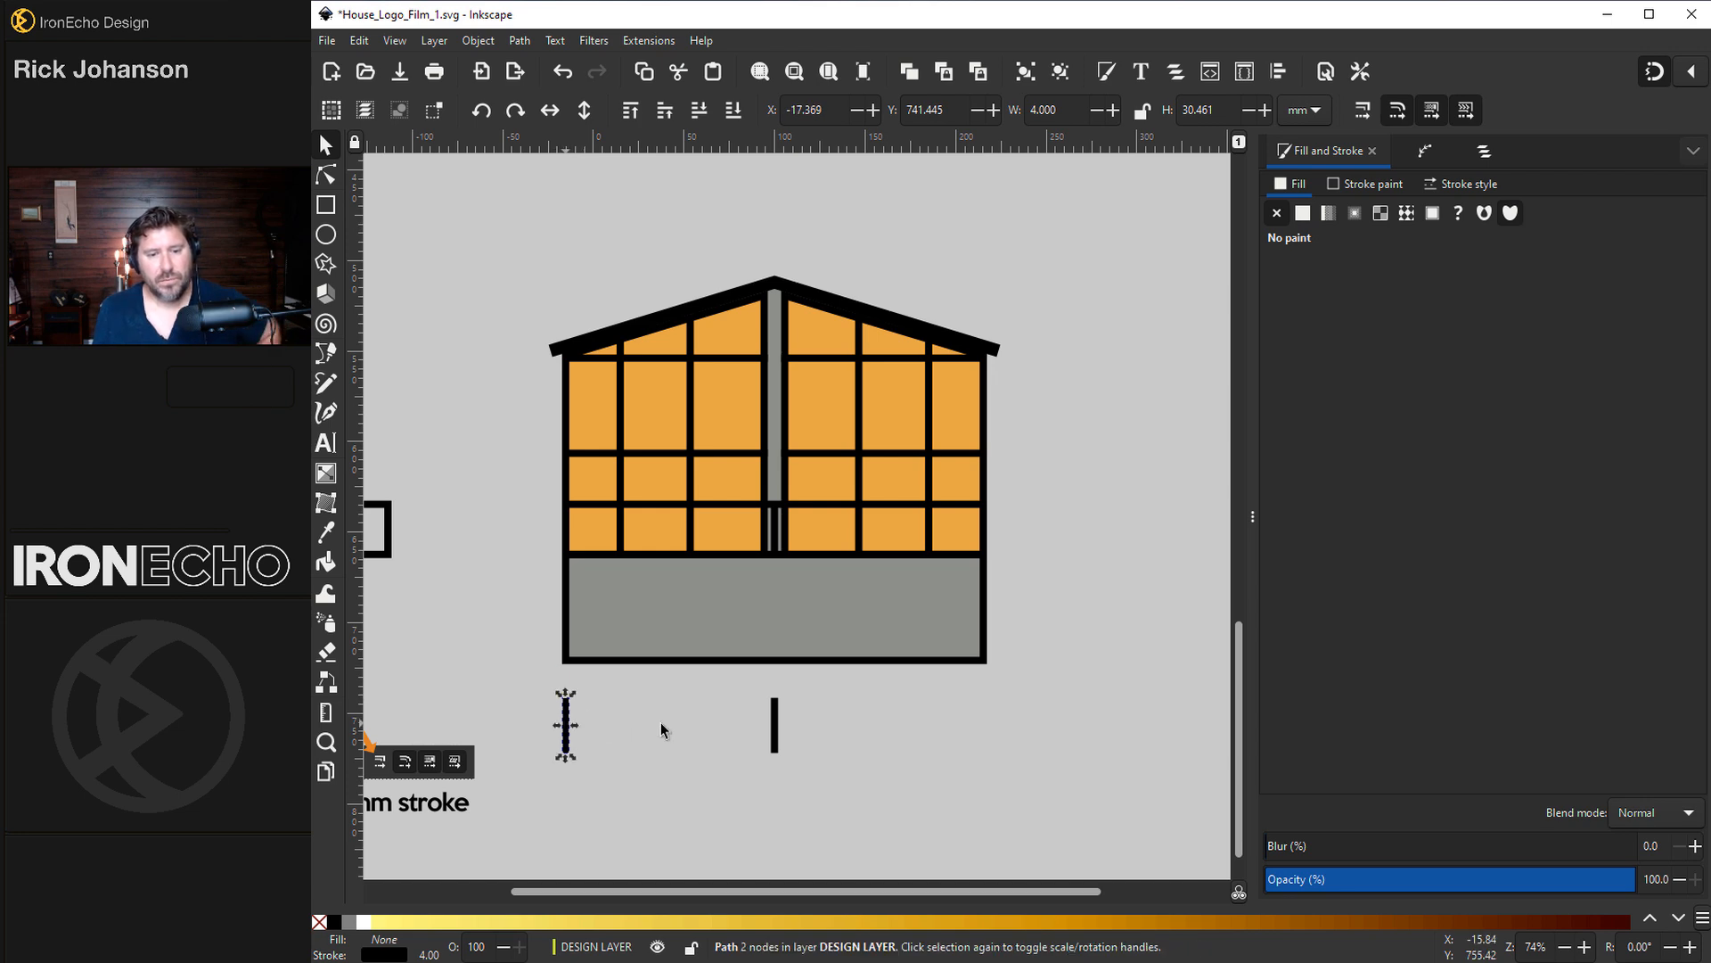
pyautogui.keyDown('shift'); pyautogui.click(775, 727); pyautogui.keyUp('shift')
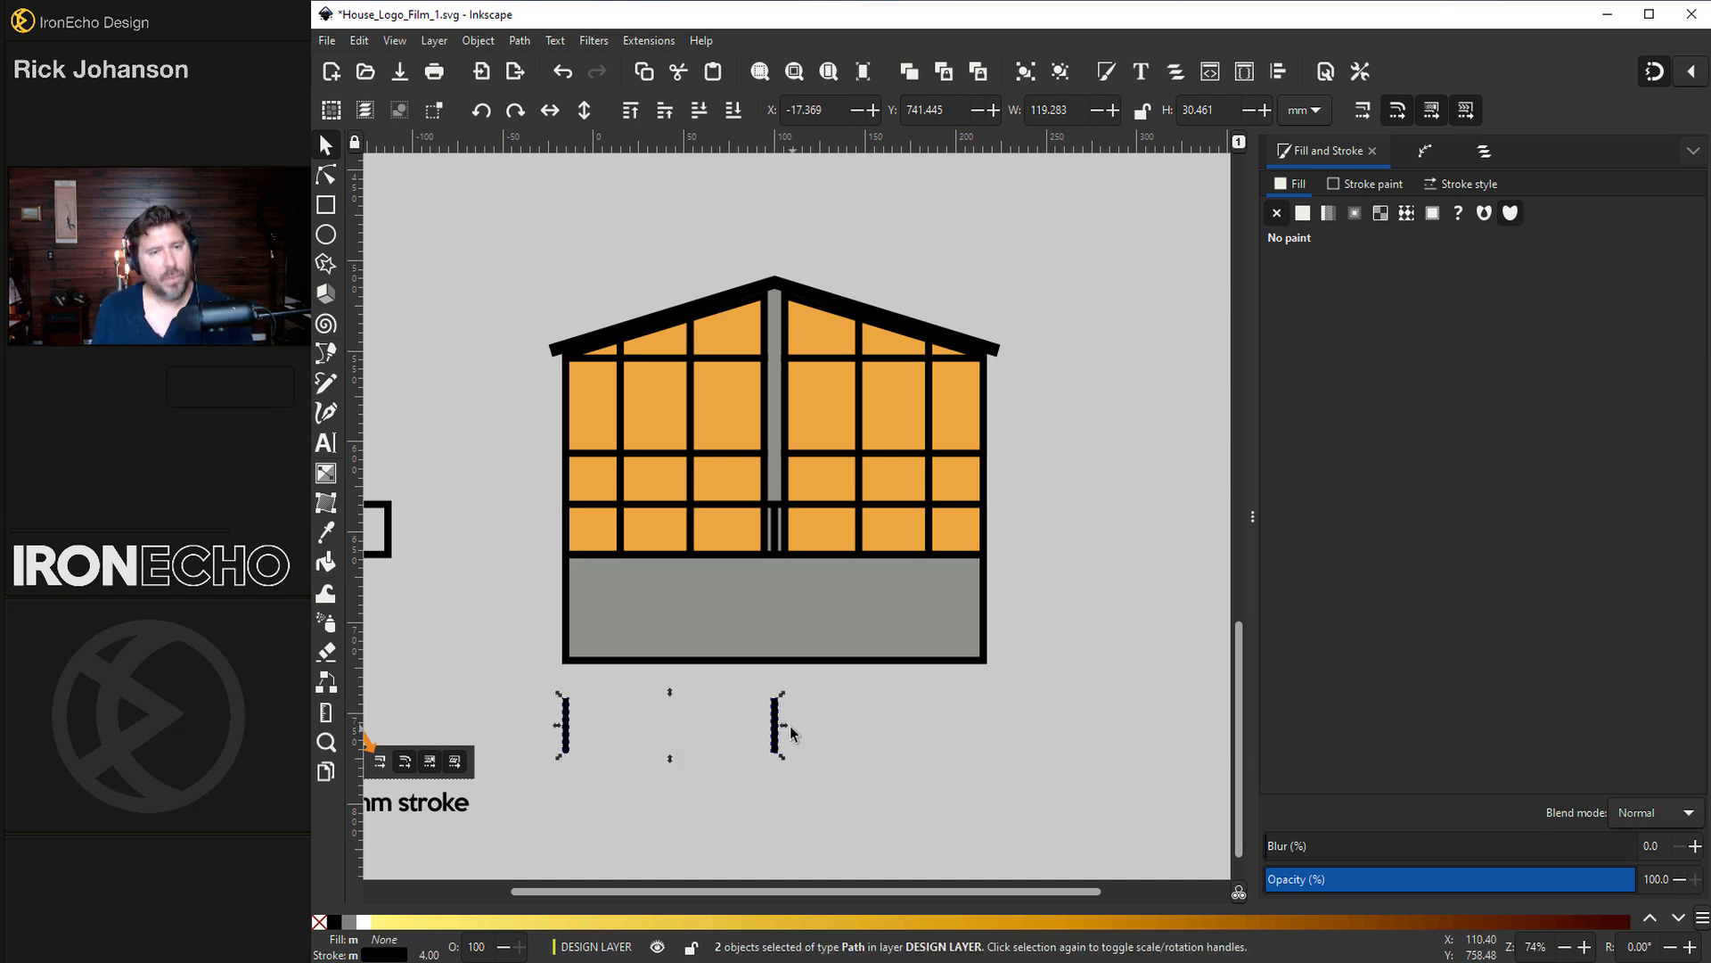
# - Interpolate 14 evenly spaced posts between the two post copies, splitting paths into segments of equal lengths
pyautogui.click(648, 40)
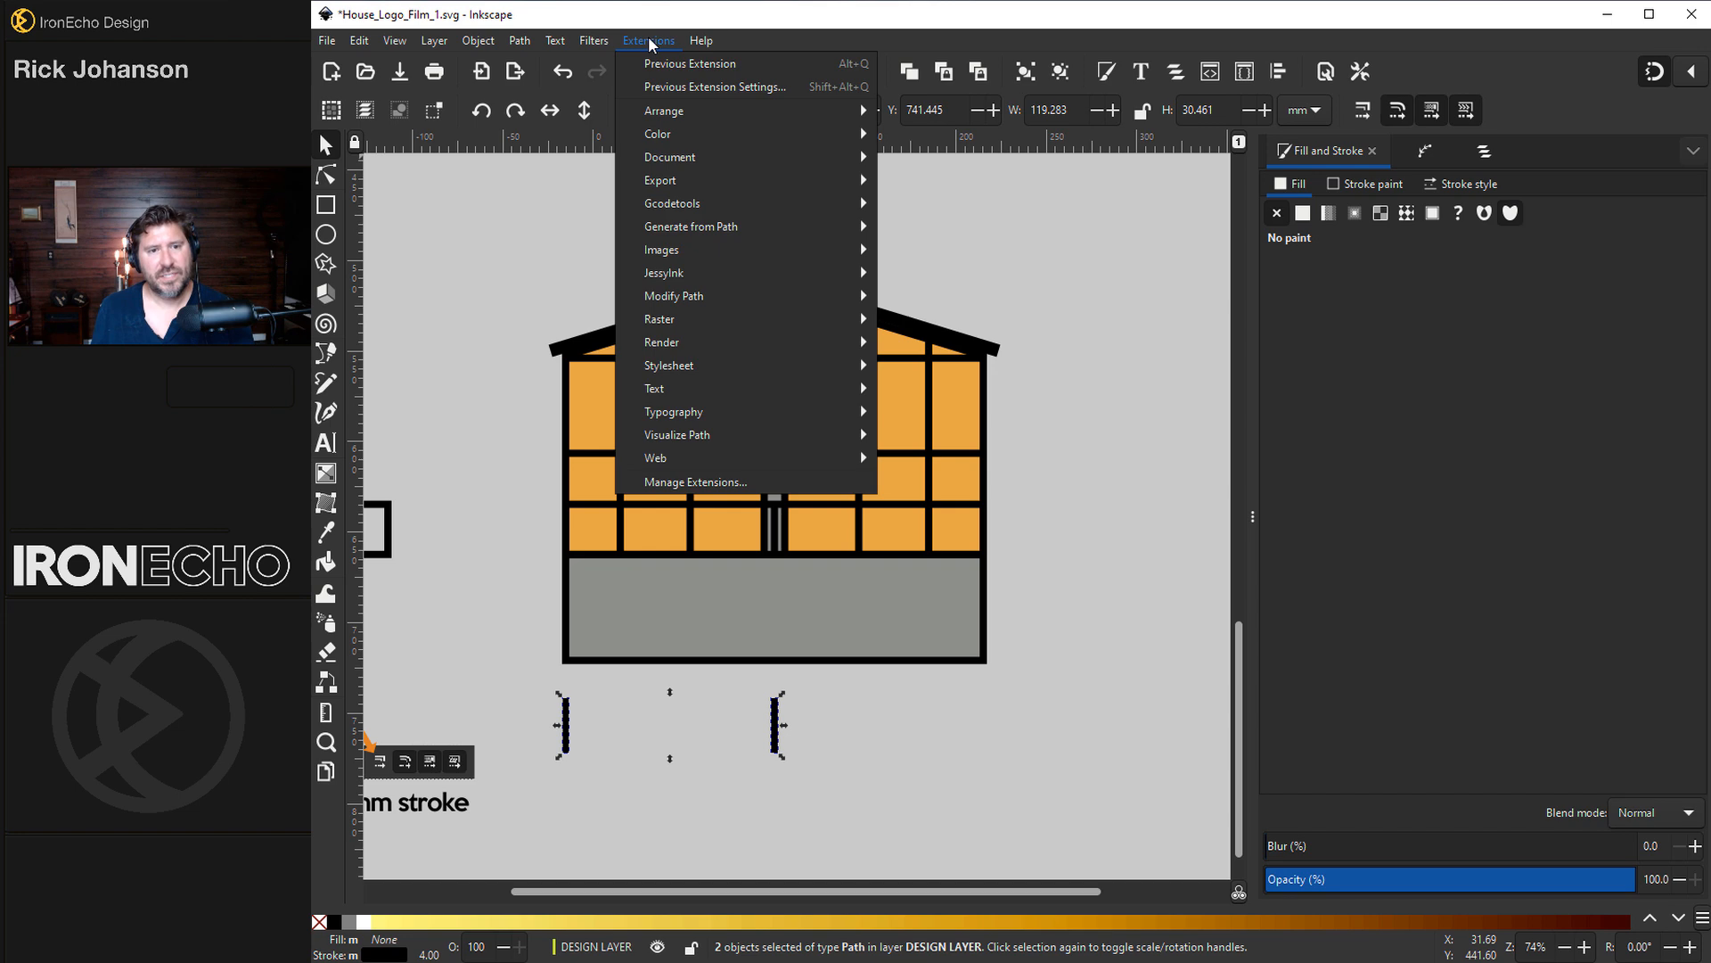
pyautogui.moveTo(716, 234)
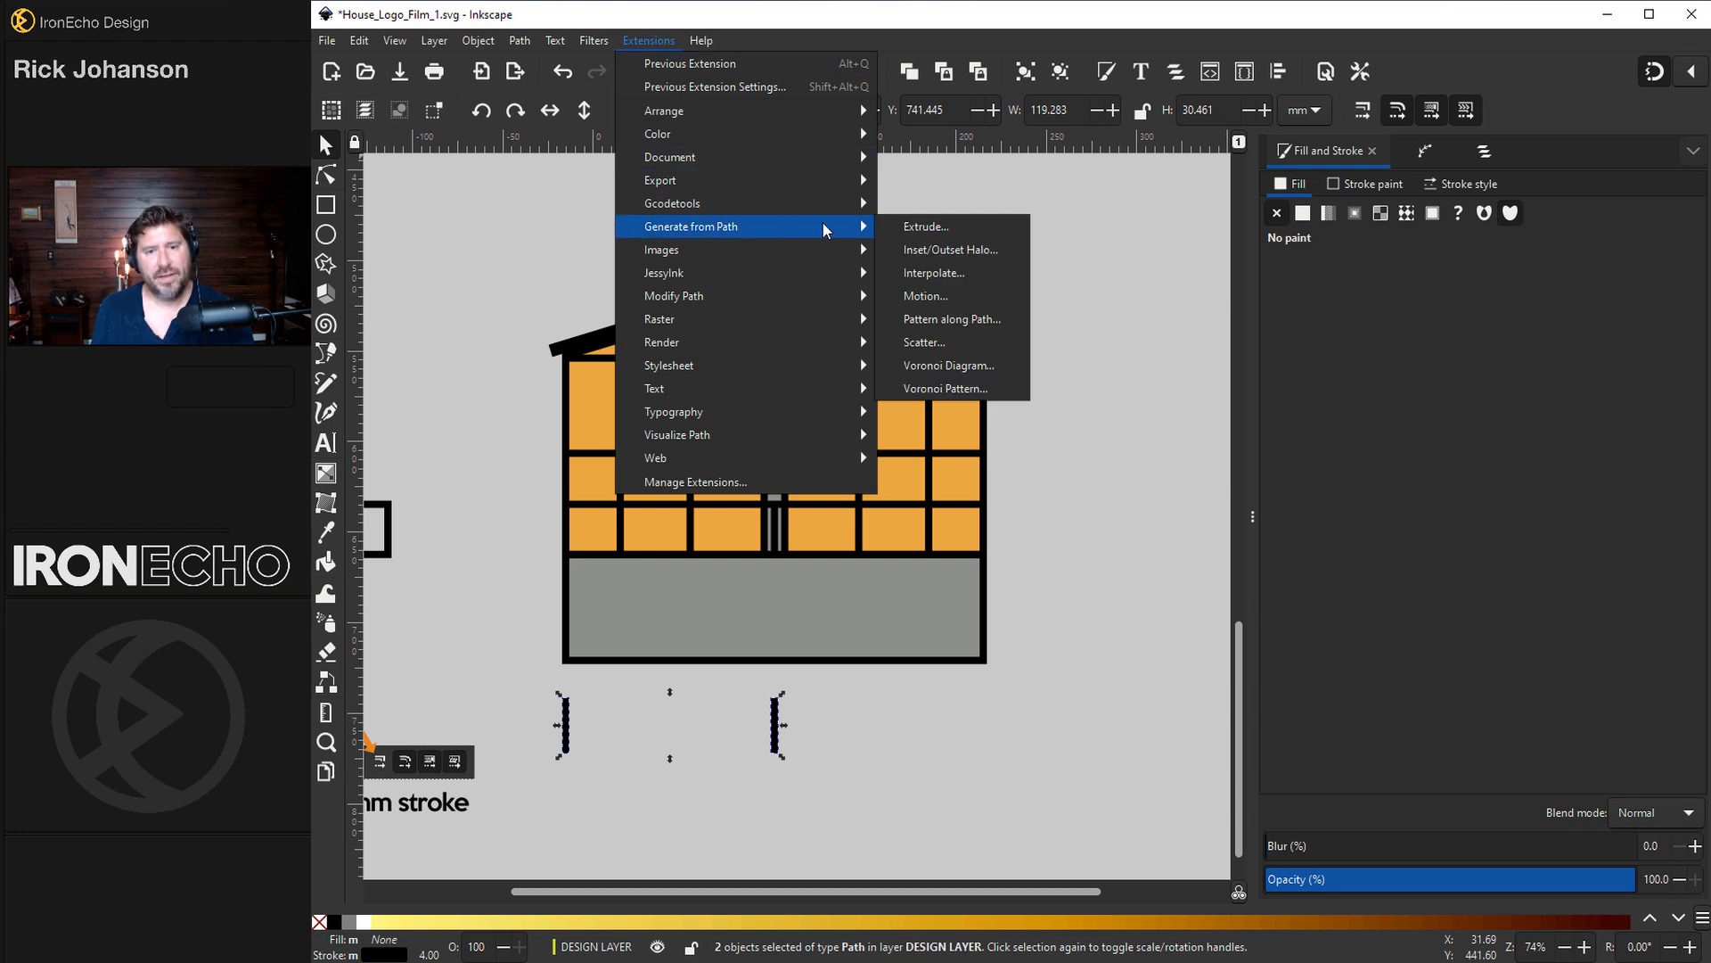
pyautogui.click(930, 279)
pyautogui.moveTo(419, 103)
pyautogui.mouseDown()
pyautogui.moveTo(963, 140)
pyautogui.moveTo(1224, 201)
pyautogui.moveTo(1215, 232)
pyautogui.mouseUp()
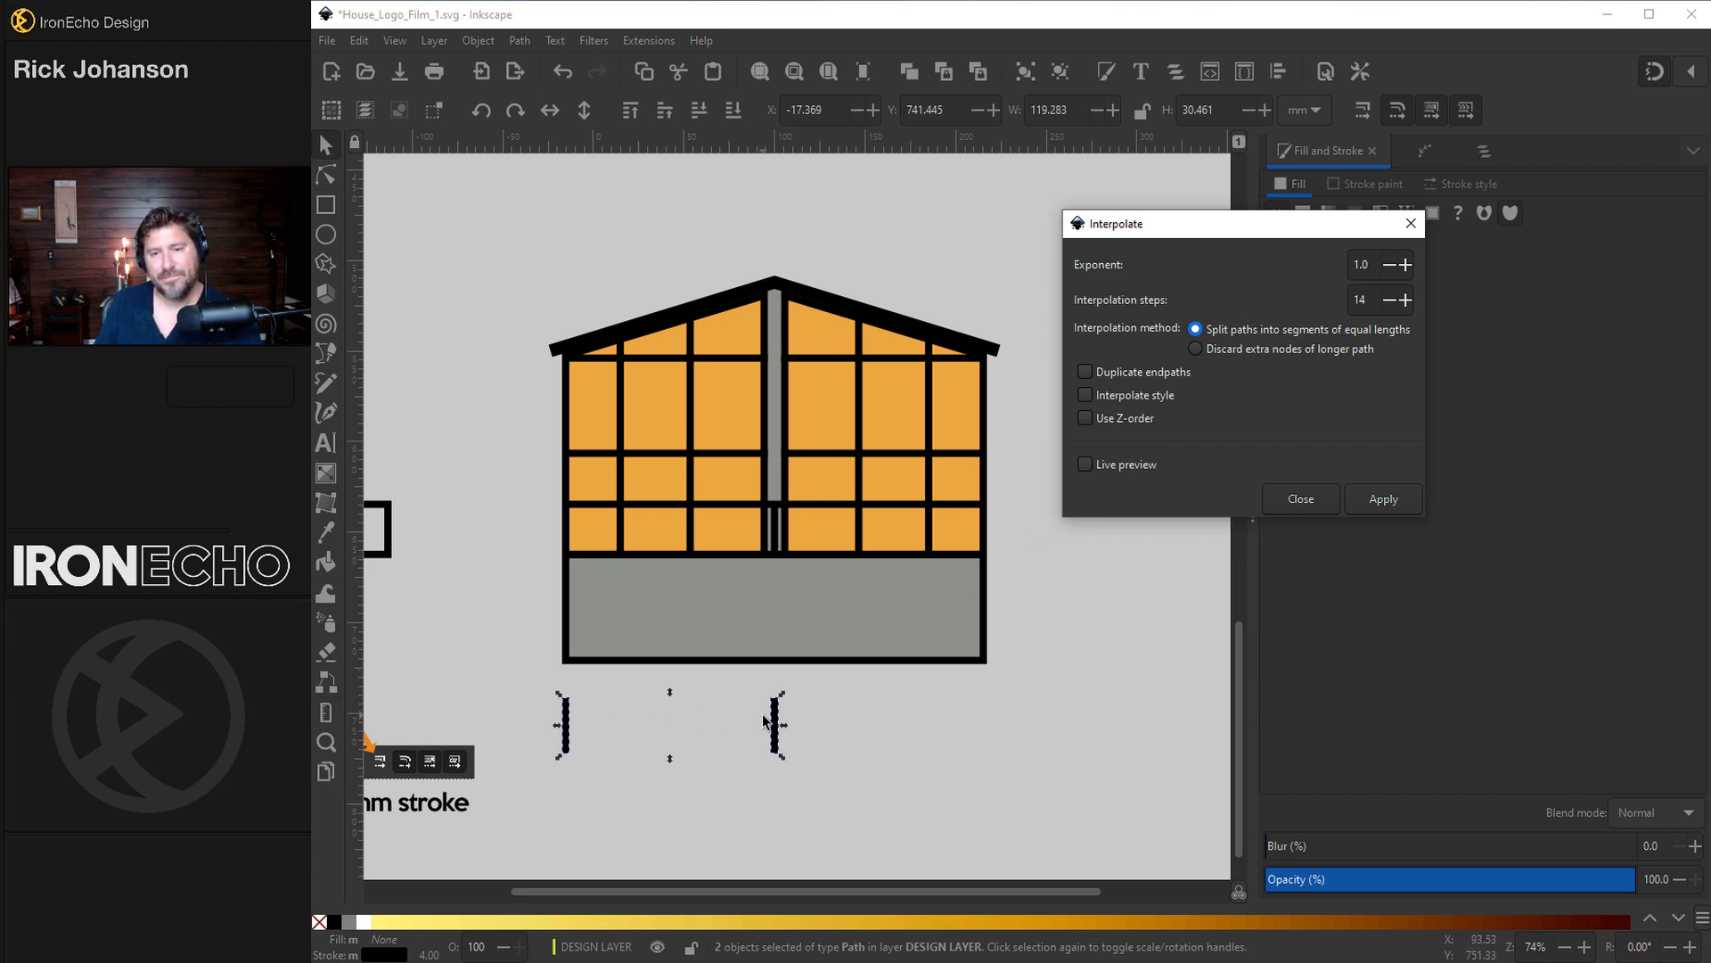
pyautogui.click(1086, 465)
pyautogui.click(1346, 499)
# - Fit the group of interpolated posts into the left half of the balcony railing and set a copy aside left of the house
pyautogui.moveTo(664, 709); pyautogui.dragTo(661, 515)
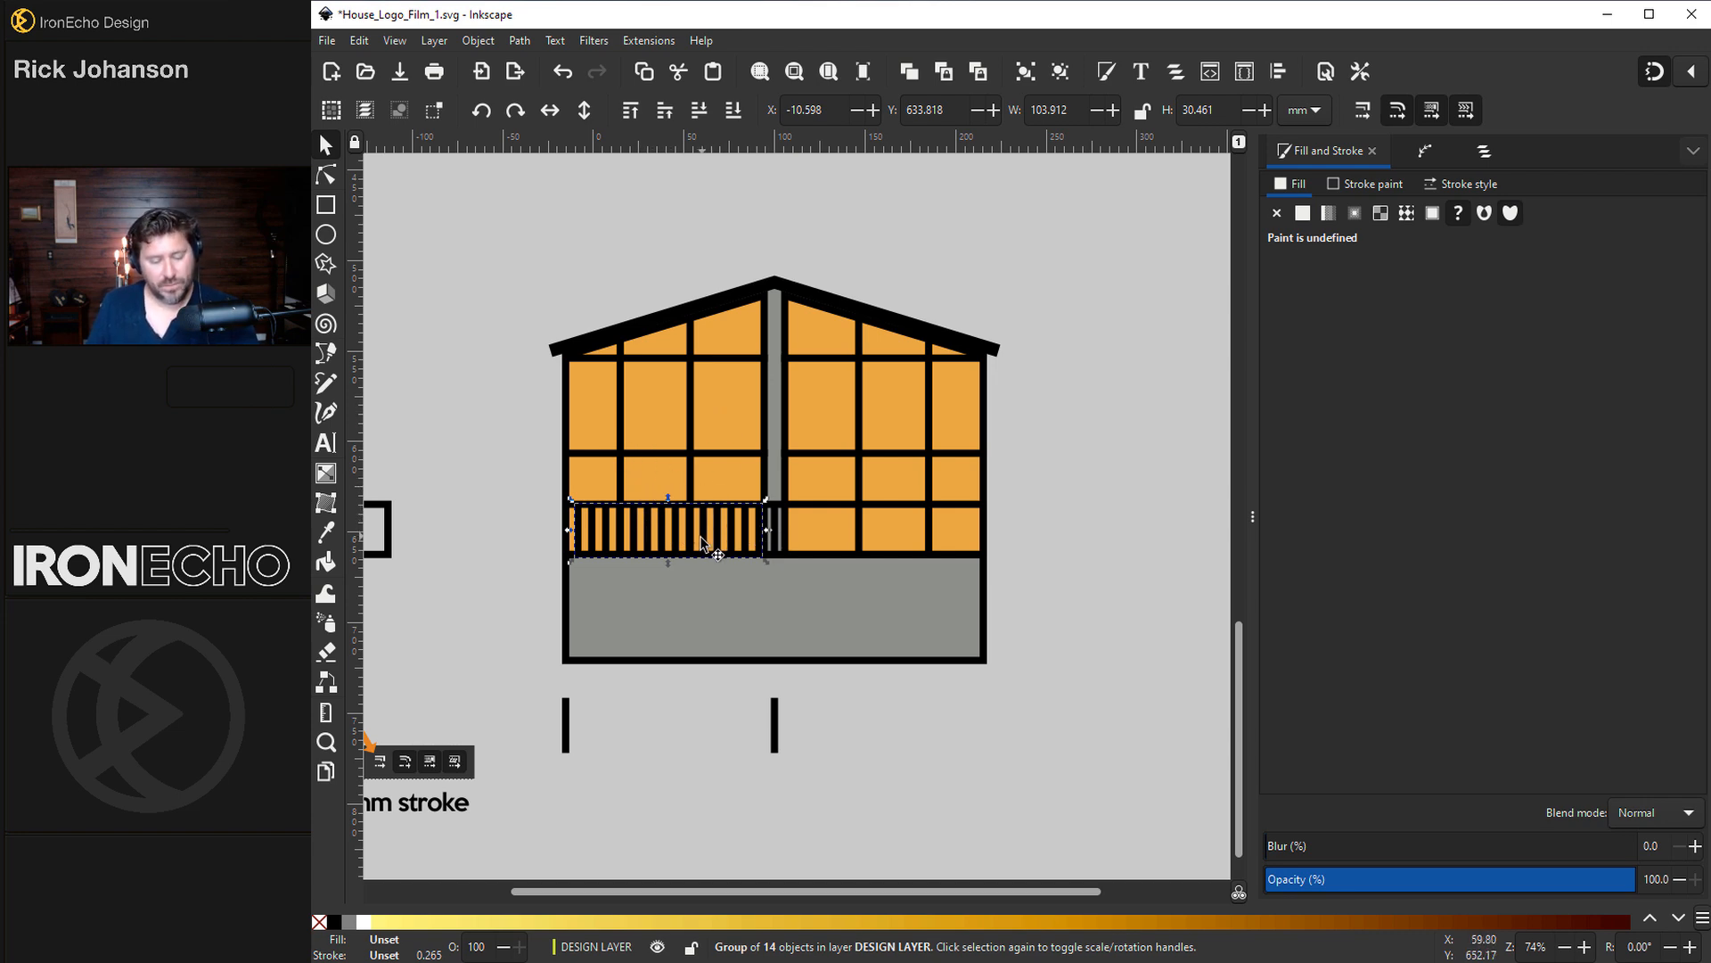
pyautogui.press('ctrl')
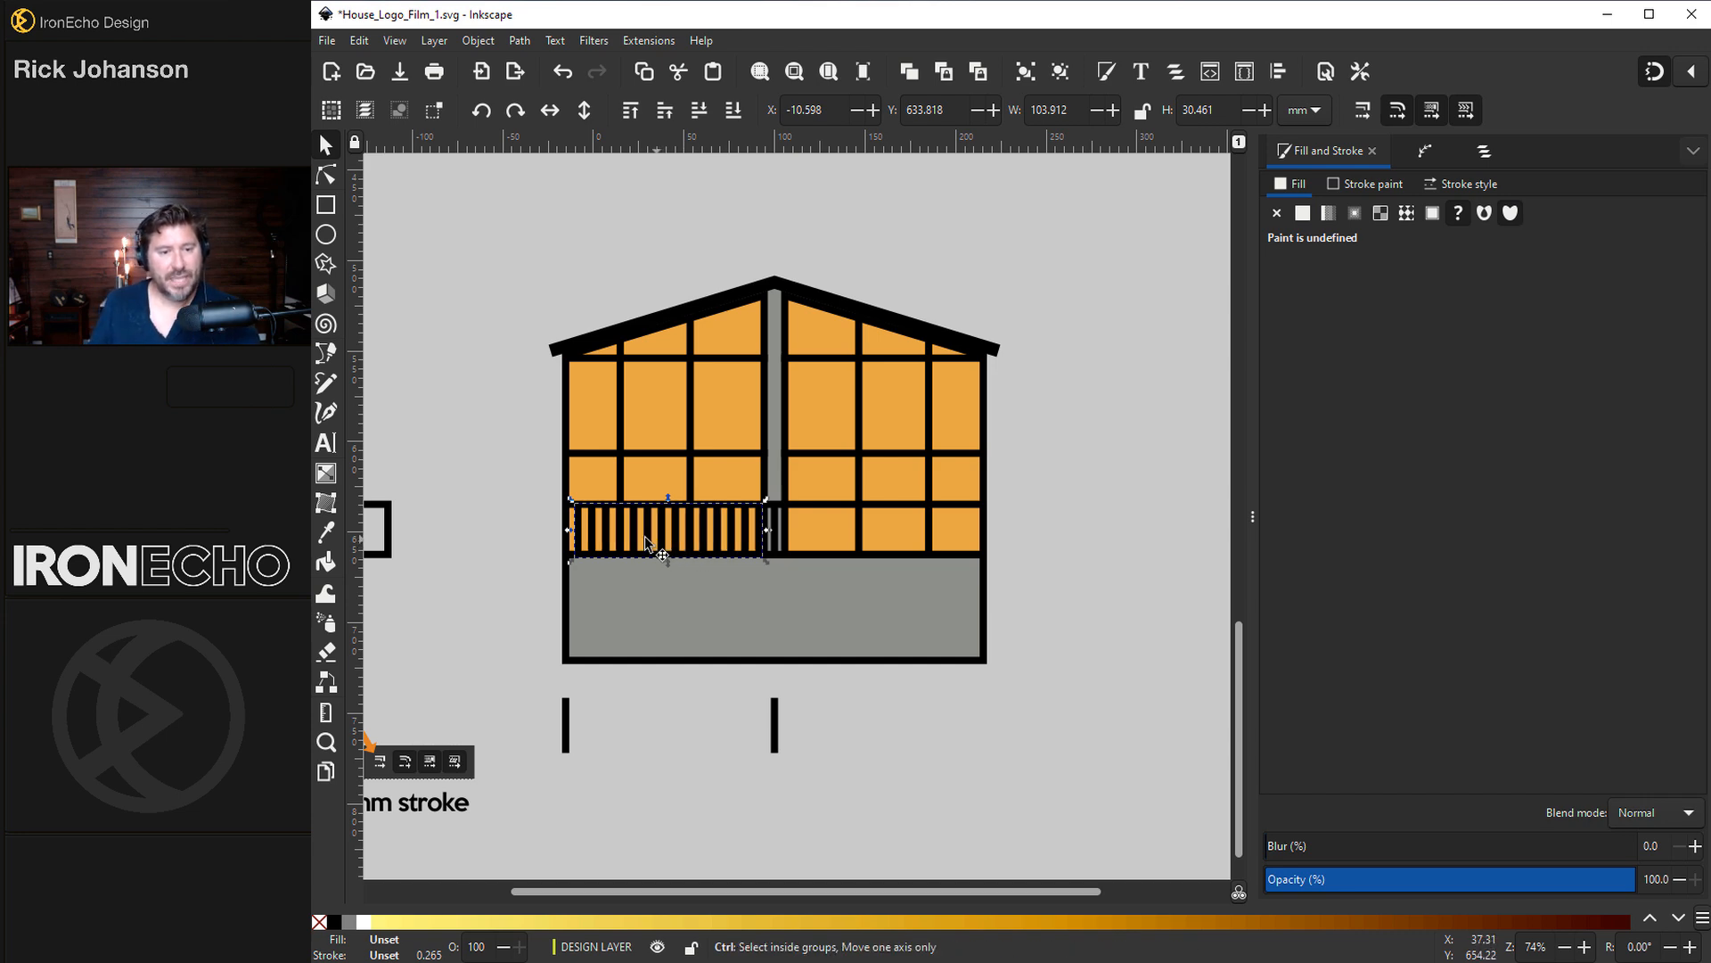
pyautogui.moveTo(633, 532); pyautogui.dragTo(401, 461)
# - Place the single posts on the grey base block as vertical dividers
pyautogui.moveTo(565, 727); pyautogui.dragTo(566, 581)
pyautogui.scroll(3, 592, 601)
pyautogui.moveTo(575, 638); pyautogui.dragTo(573, 773)
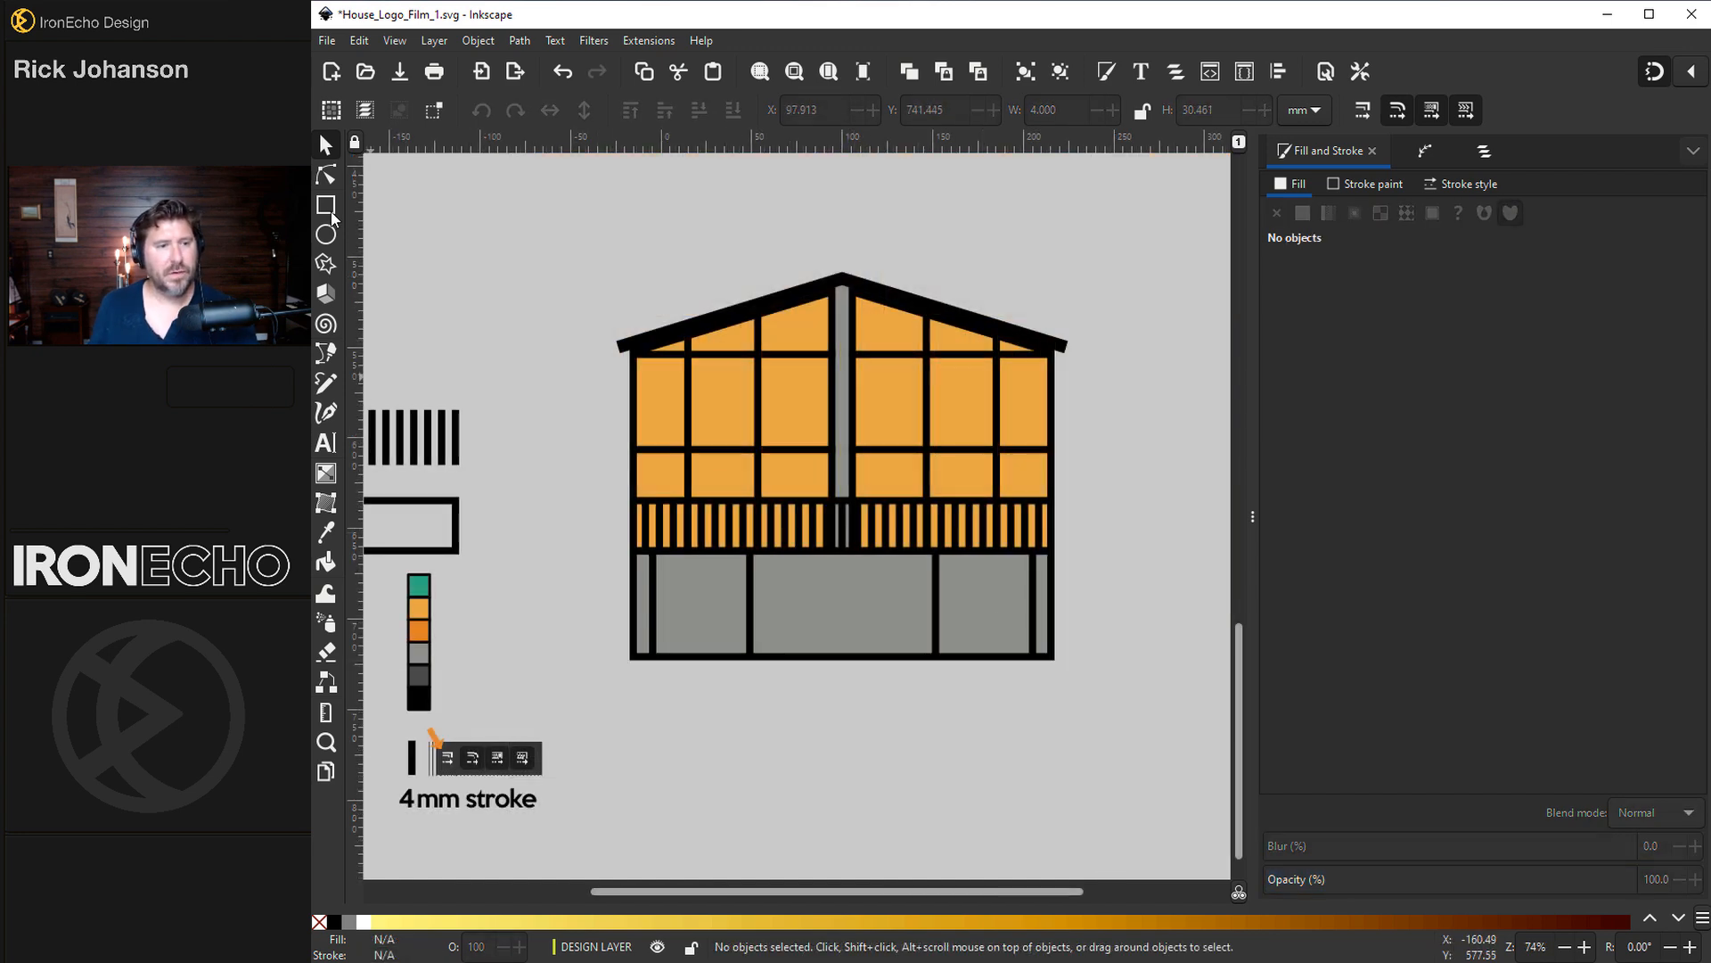
# - Draw a tall door rectangle in the middle section of the base block and fill it with the palette's green
pyautogui.click(331, 212)
pyautogui.moveTo(765, 566); pyautogui.dragTo(810, 654)
pyautogui.press('d')
pyautogui.click(419, 585)
pyautogui.press('s')
# - Turn a rotated copy of the door into a dark grey window in the base's left section, split by a vertical centre bar
pyautogui.hotkey('ctrl', 'd')
pyautogui.click(487, 120)
pyautogui.press('d')
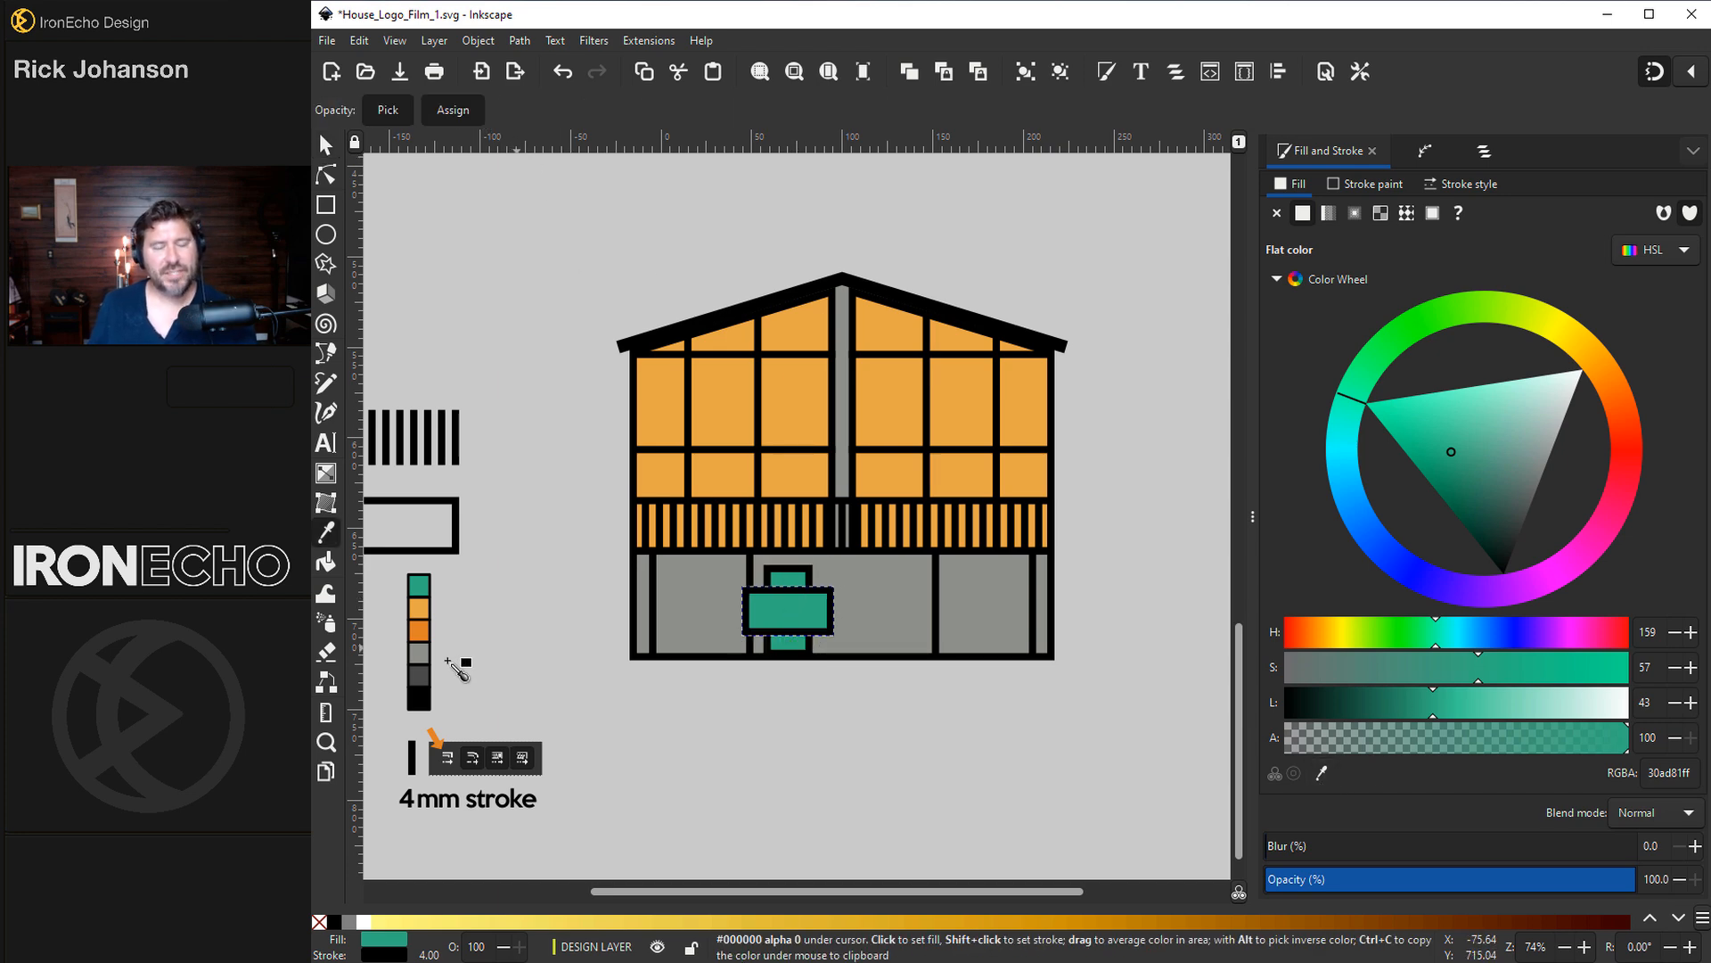
pyautogui.click(417, 675)
pyautogui.press('s')
pyautogui.moveTo(784, 596); pyautogui.dragTo(746, 591)
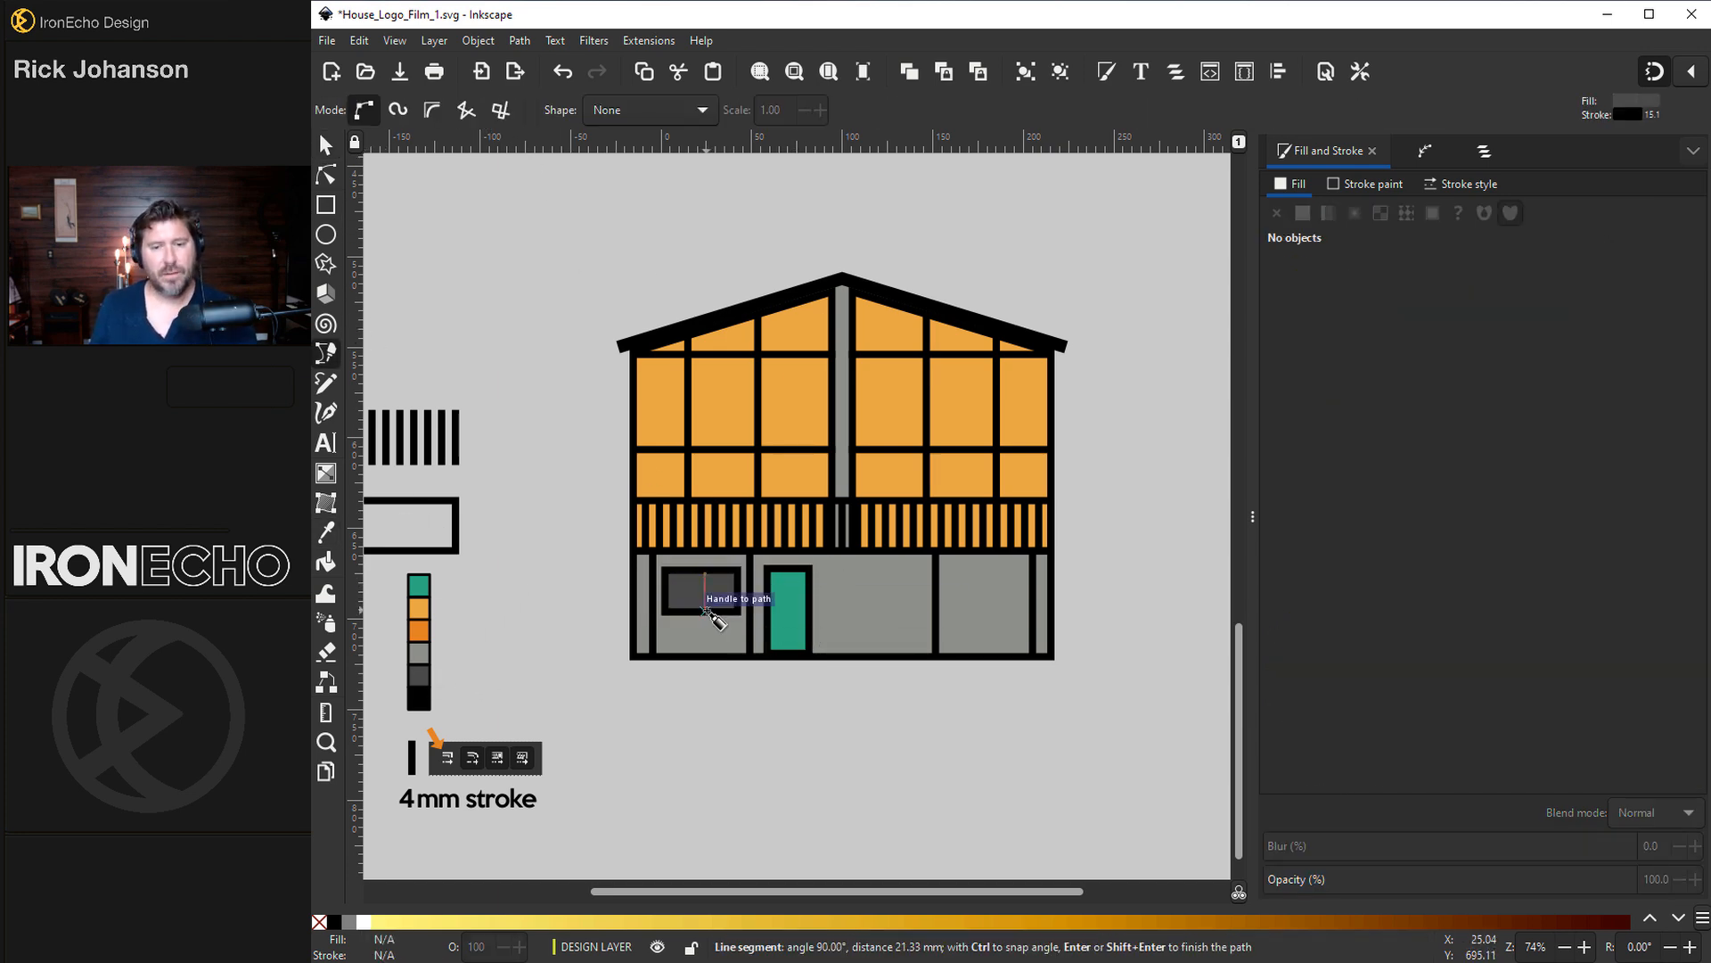
pyautogui.click(704, 611)
pyautogui.press('Return')
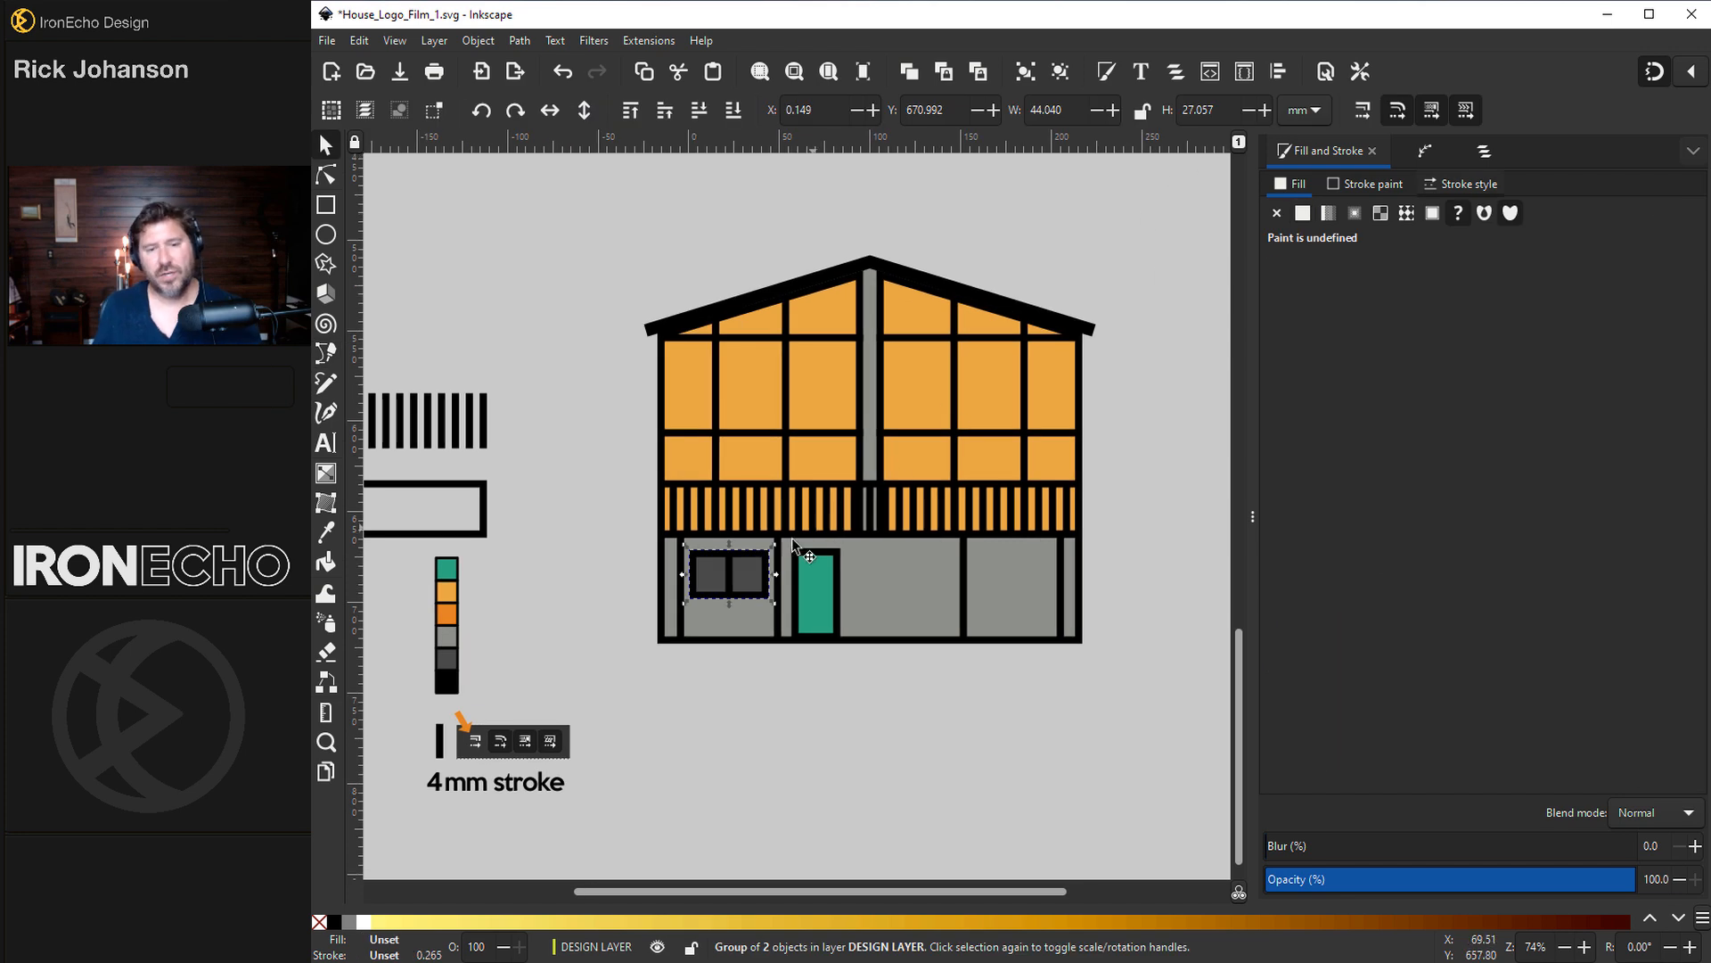
# - Duplicate the two-pane window and place the copy in the base block's right section
pyautogui.hotkey('ctrl', 'd')
pyautogui.moveTo(757, 572); pyautogui.dragTo(1040, 580)
pyautogui.press('Escape')
# - Draw a triangular wing on the house's right wall, sloping outward from under the roof's end, with a grey fill
pyautogui.press('b')
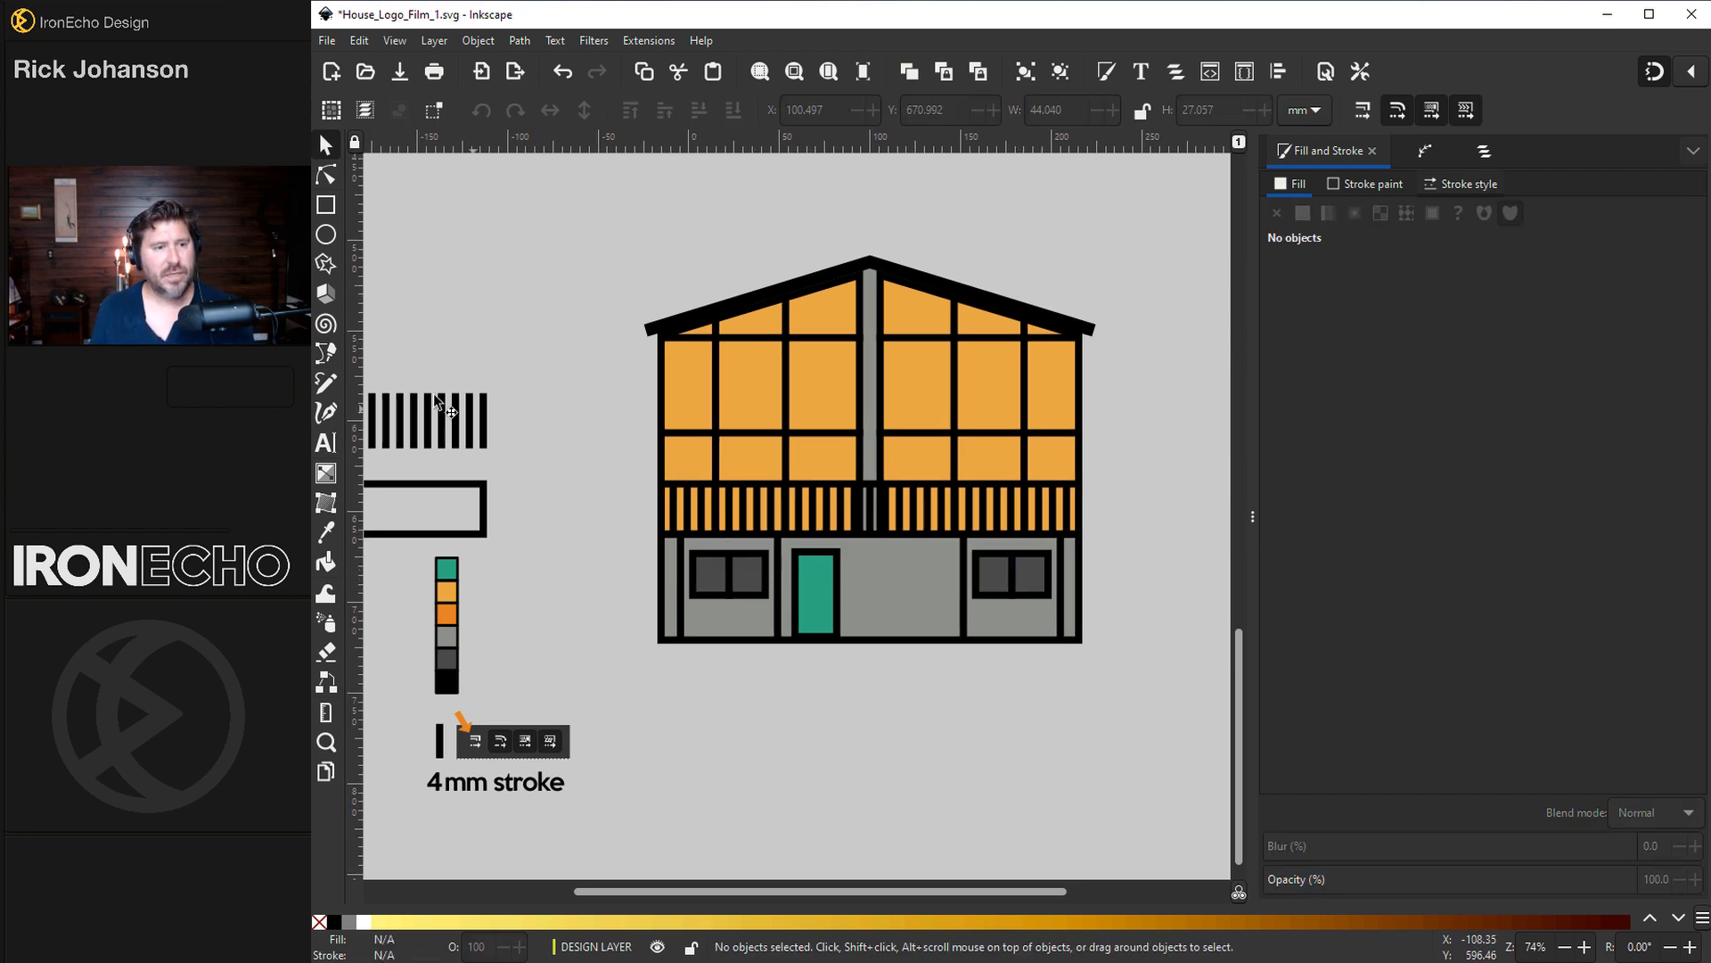
pyautogui.click(1084, 335)
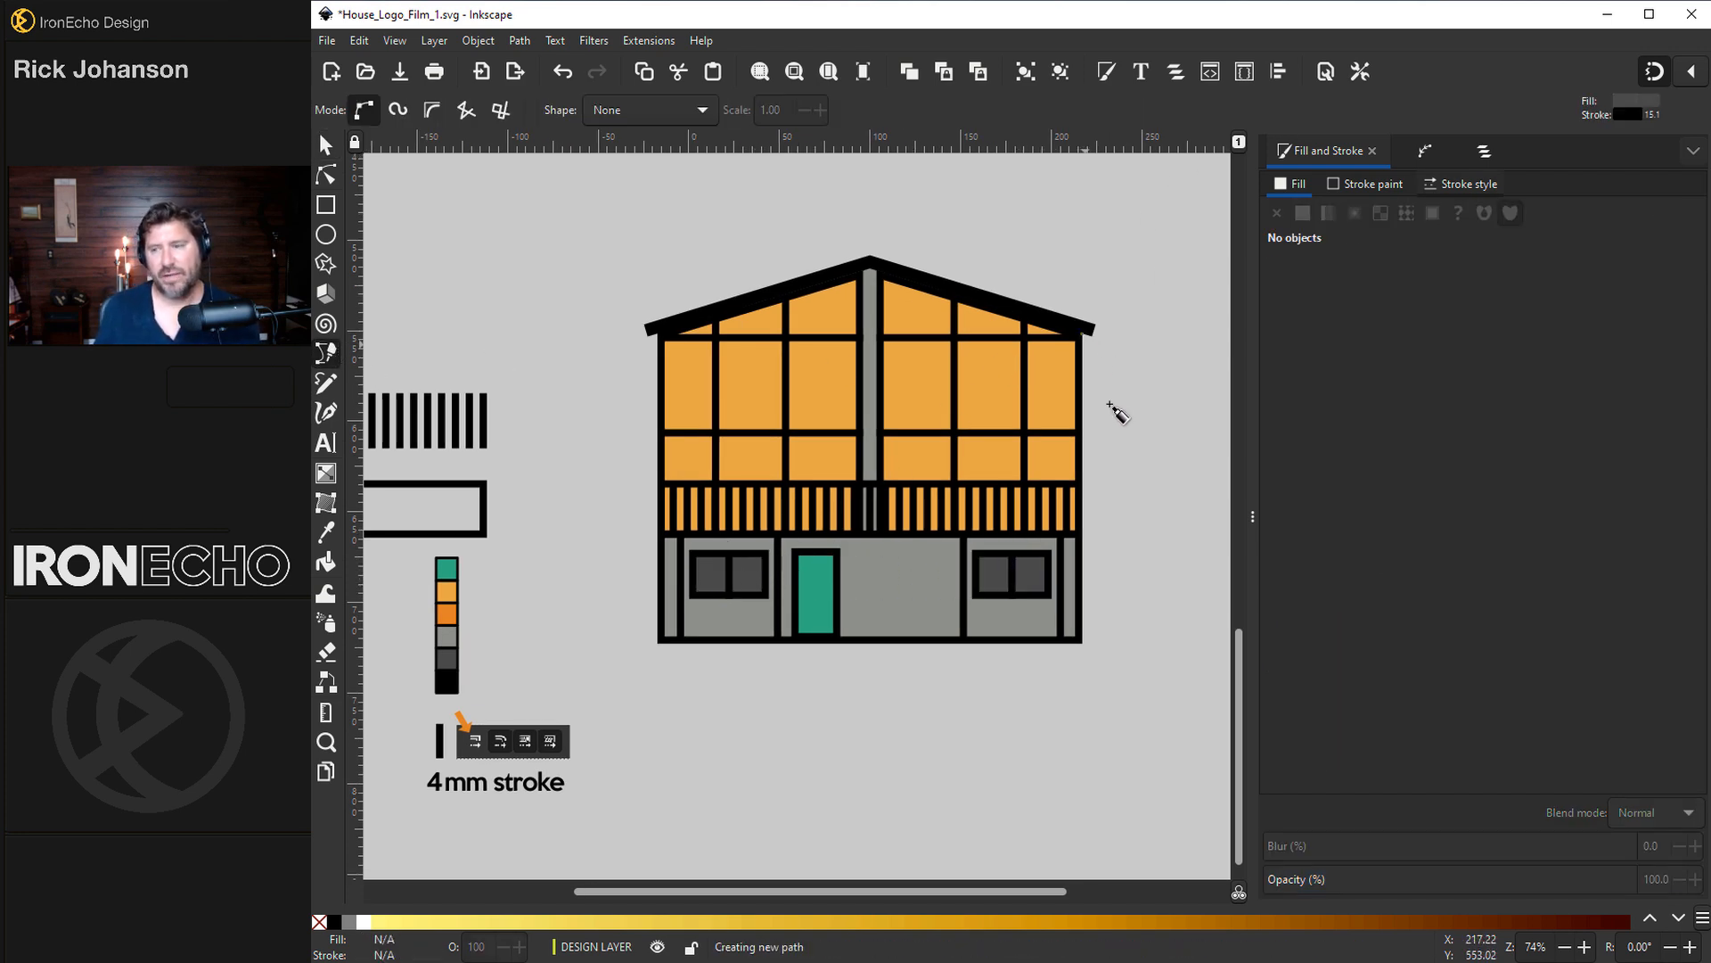
pyautogui.click(1150, 551)
pyautogui.click(1078, 552)
pyautogui.press('Return')
pyautogui.press('s')
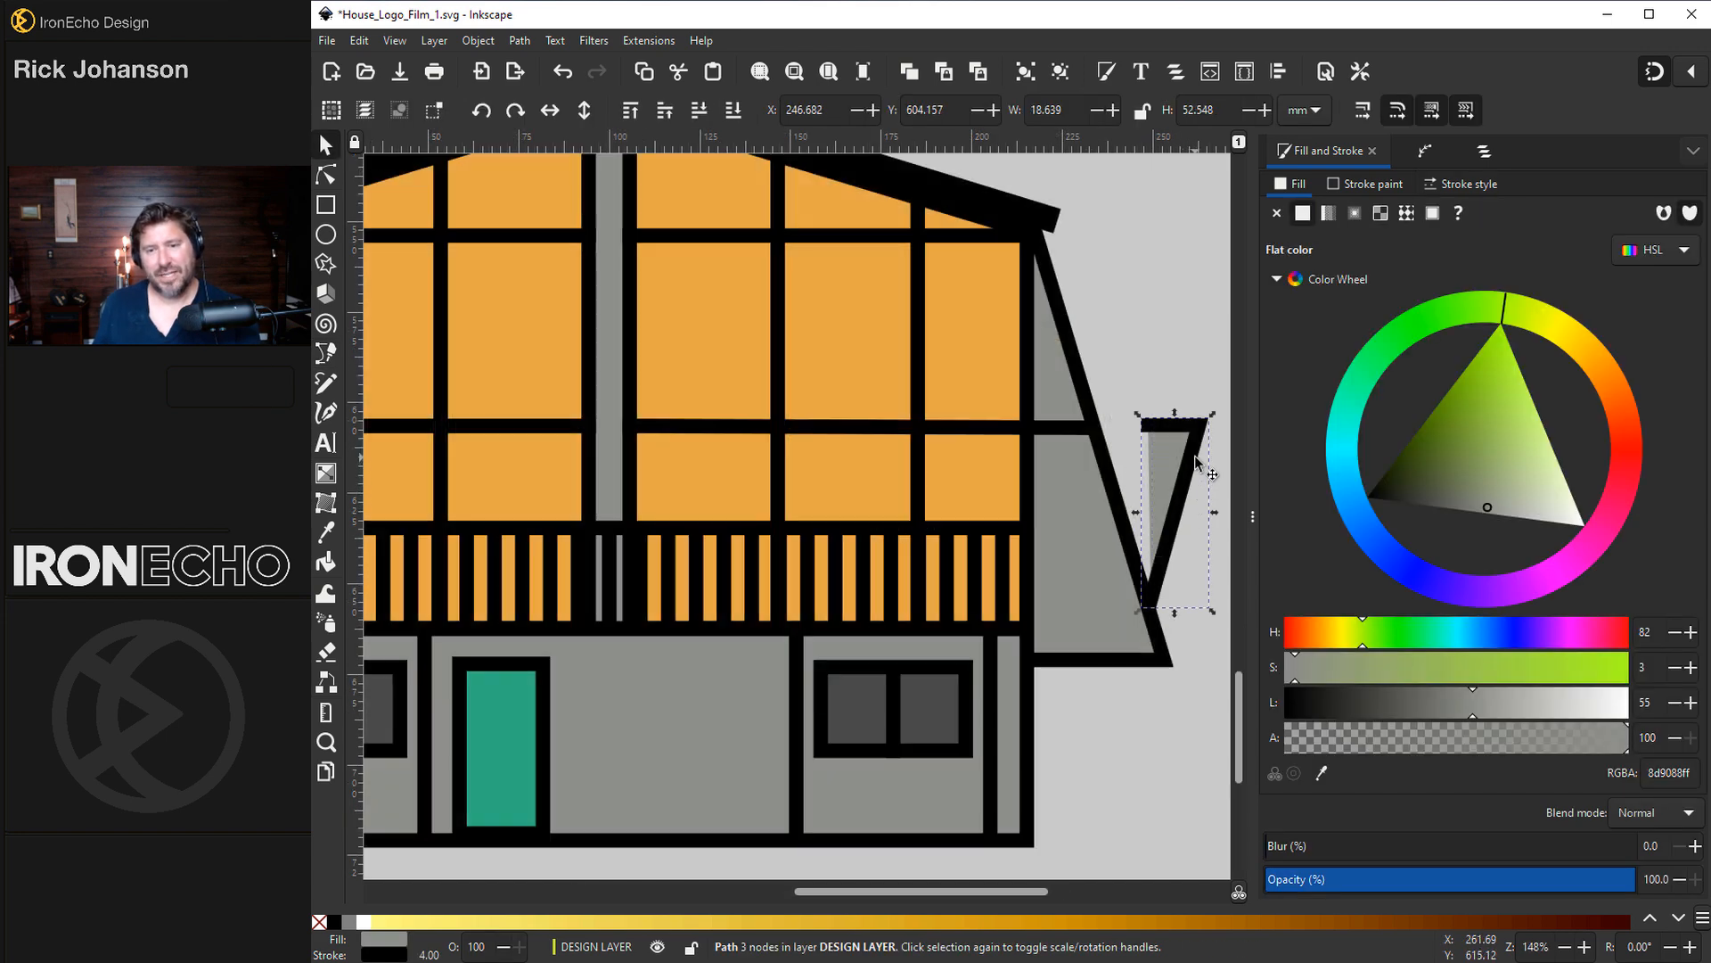
# - Rotate the small grey triangle about its lower tip against the wing's slope and resize it to about 21.6 × 60.9 mm
pyautogui.click(1194, 456)
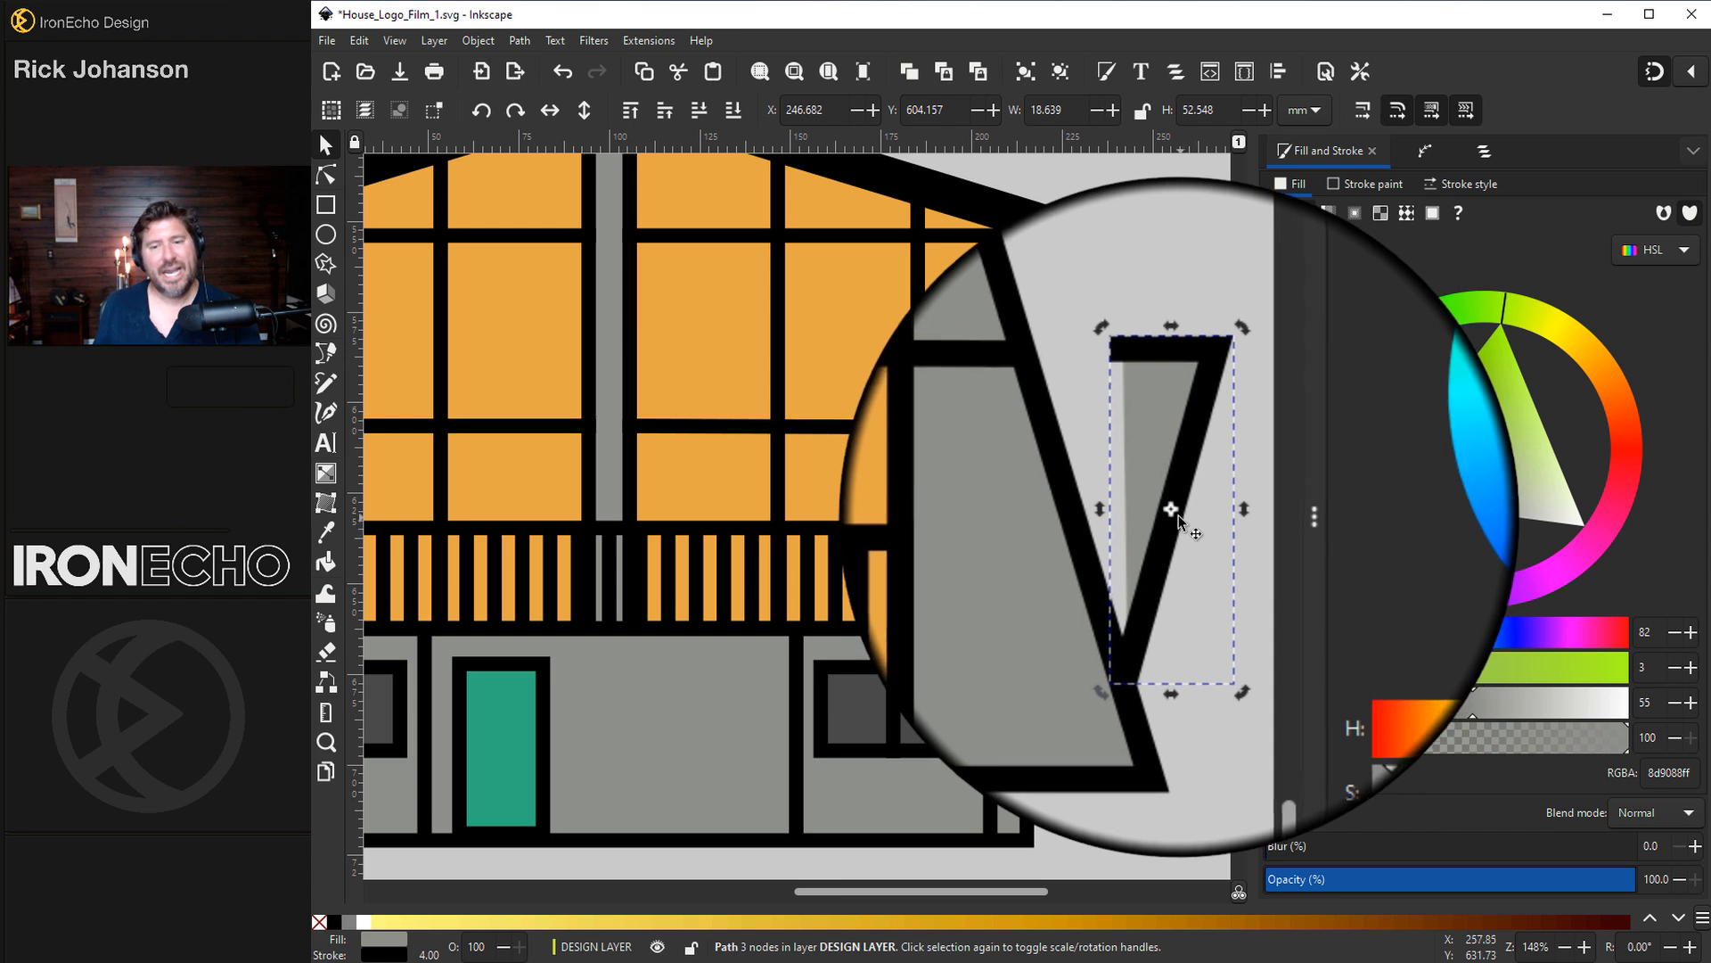
pyautogui.scroll(1, 1176, 515)
pyautogui.moveTo(1169, 503); pyautogui.dragTo(1138, 625)
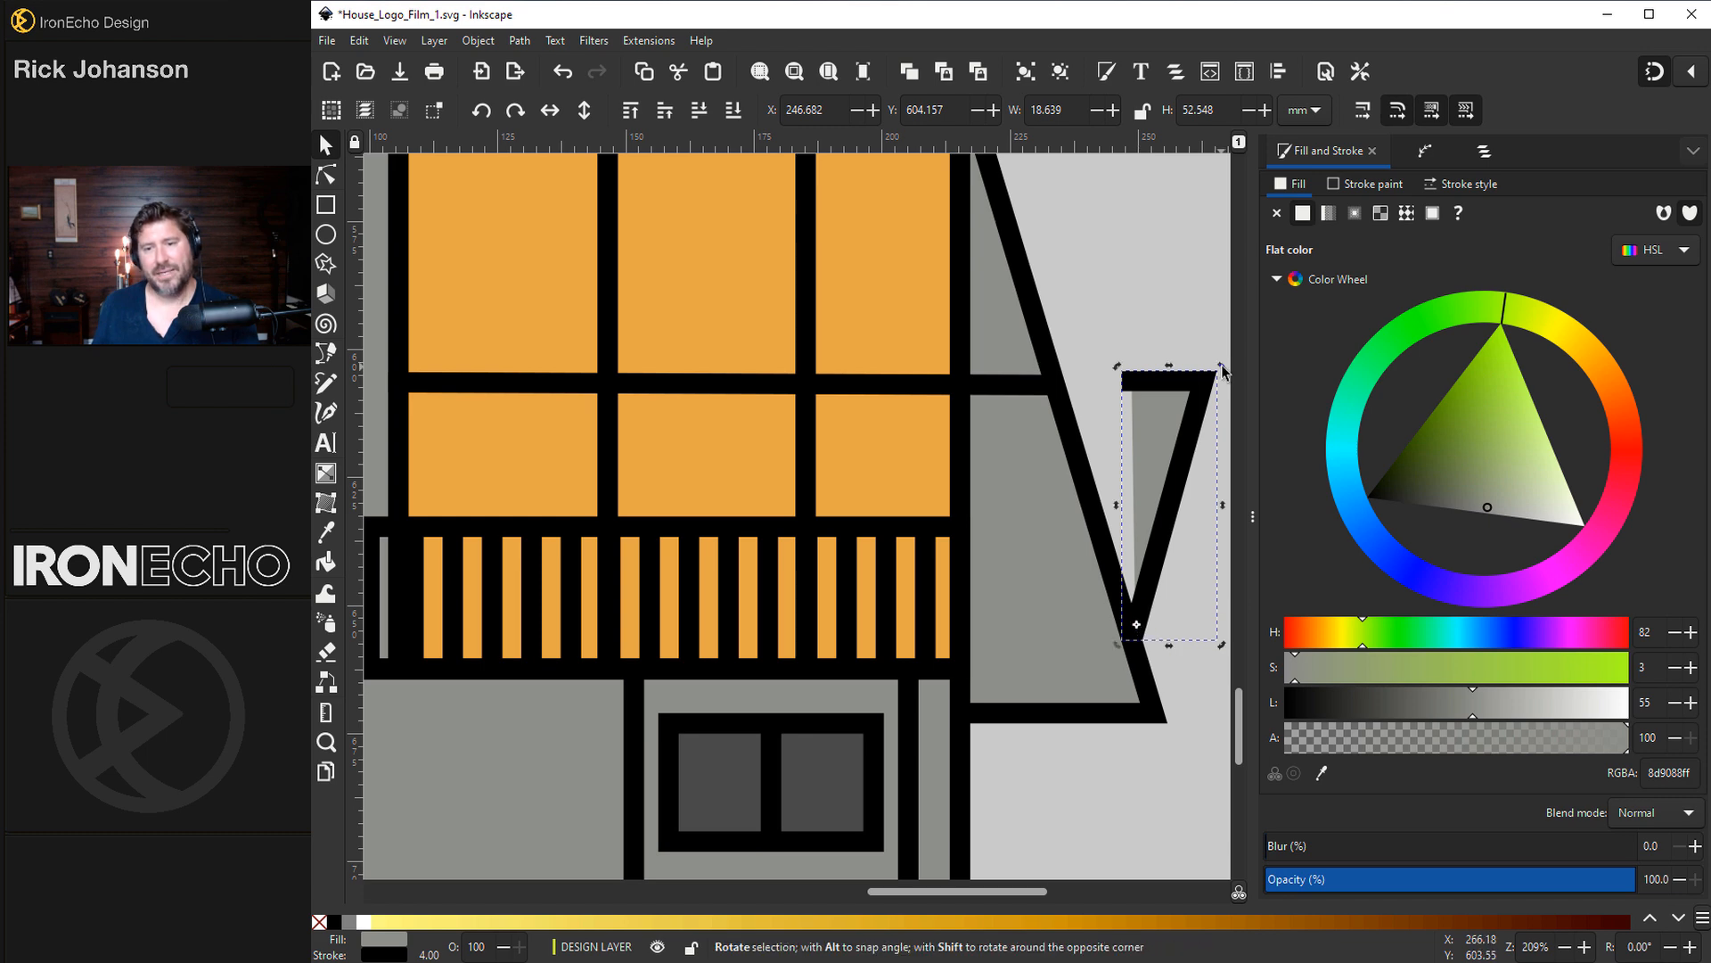
pyautogui.moveTo(1221, 368); pyautogui.dragTo(1163, 361)
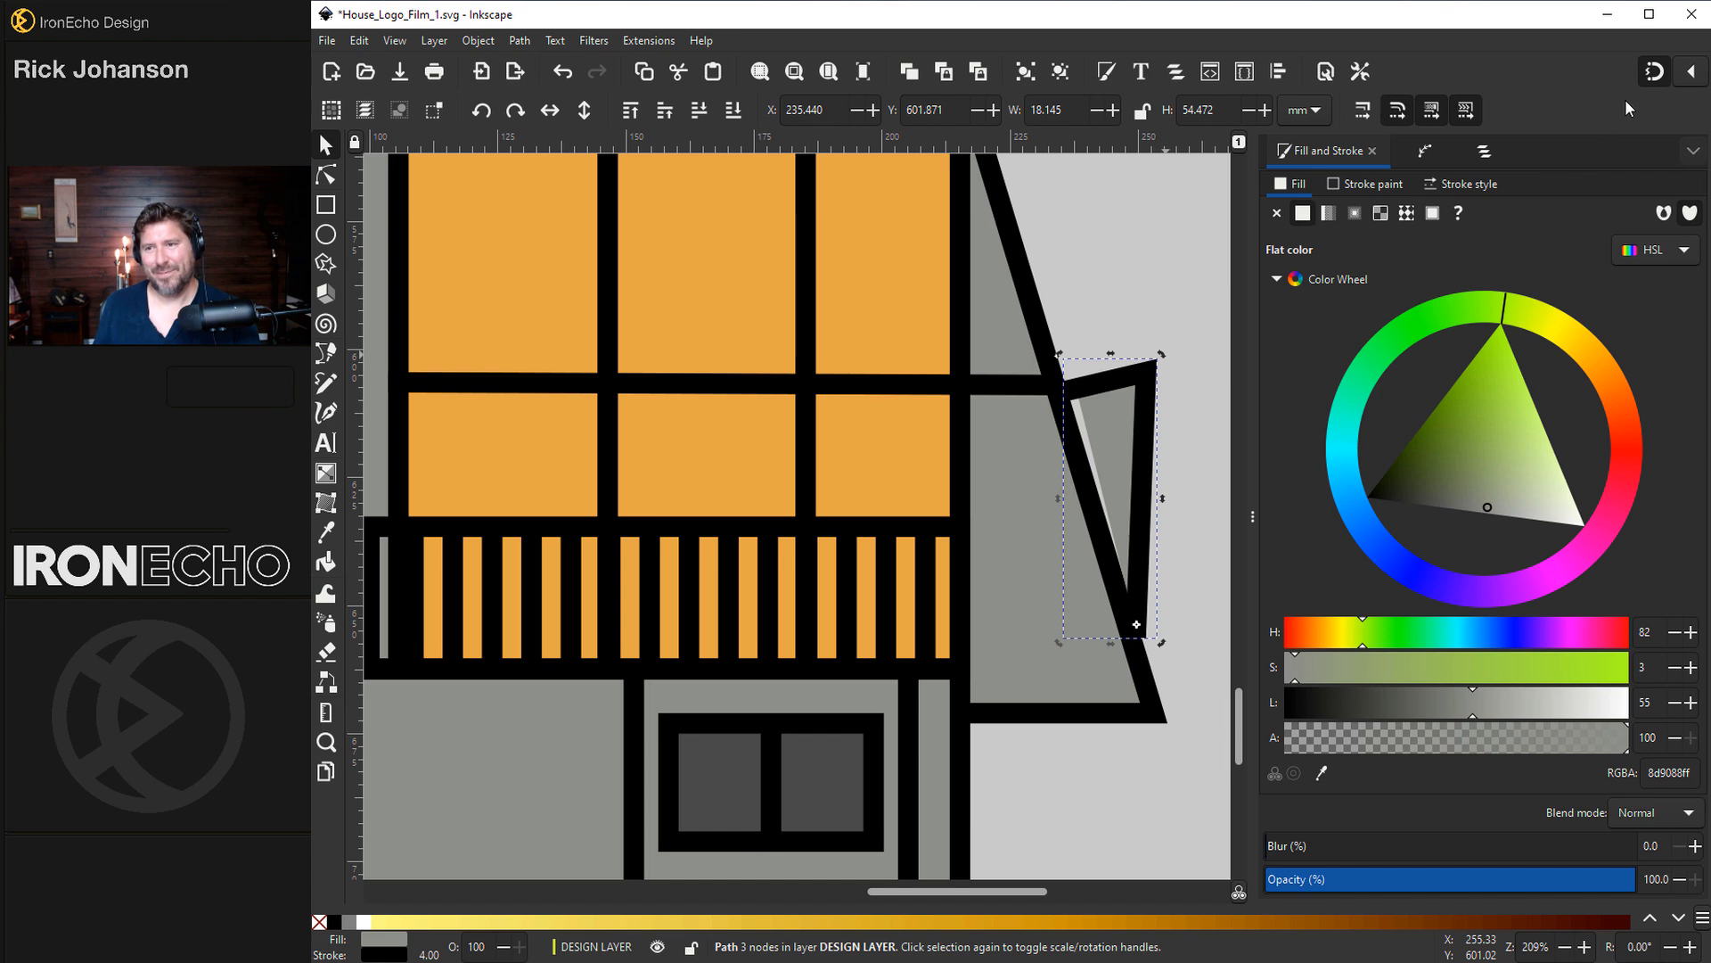
pyautogui.click(1158, 357)
pyautogui.moveTo(1160, 355)
pyautogui.mouseDown()
pyautogui.moveTo(1211, 381)
pyautogui.moveTo(1154, 367)
pyautogui.mouseUp()
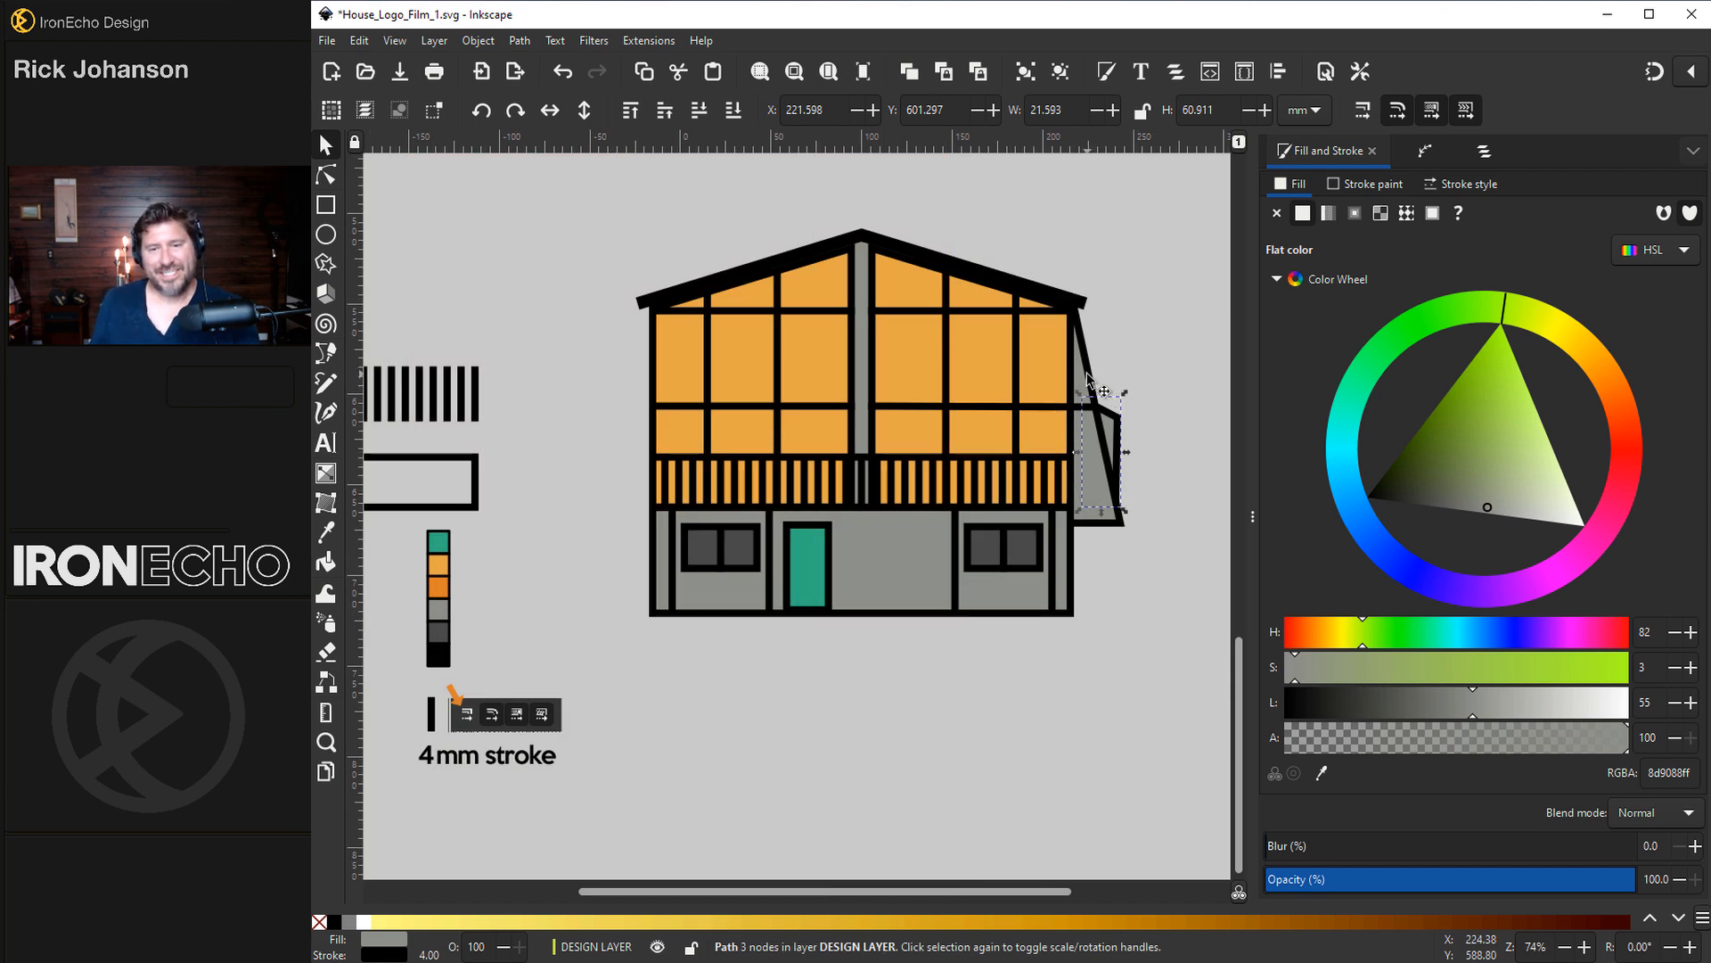
# - Group the wing with its small triangle and place a horizontally flipped copy against the house's left wall
pyautogui.keyDown('shift'); pyautogui.click(1088, 379); pyautogui.keyUp('shift')
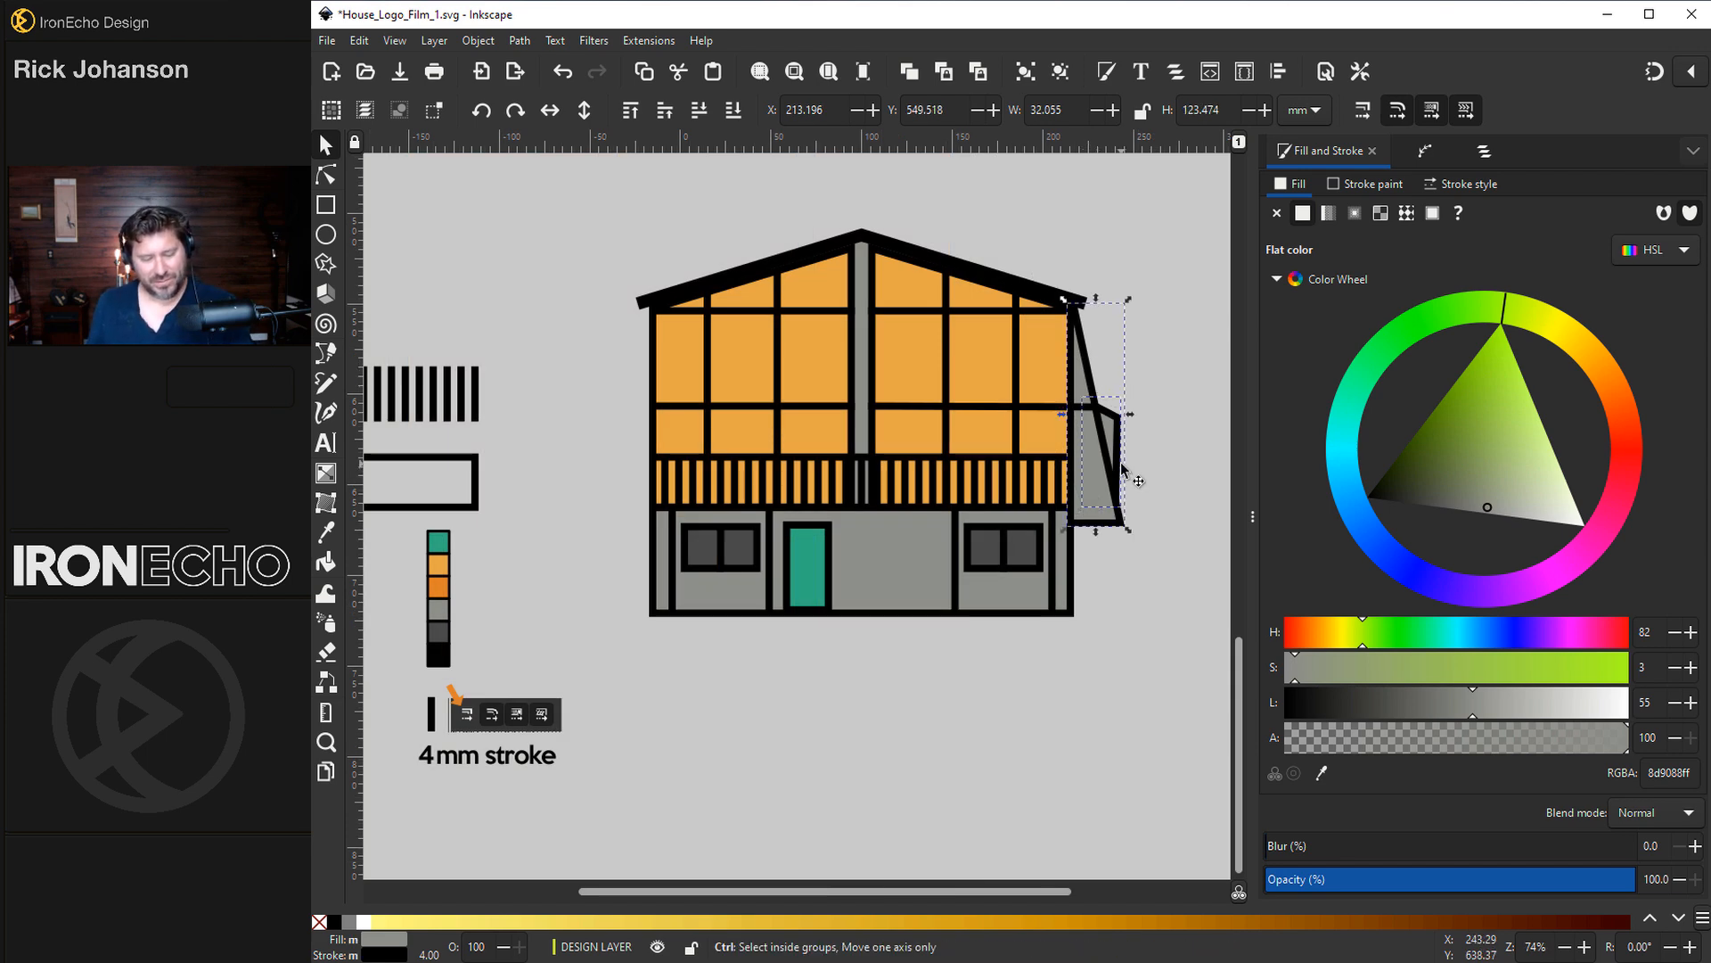
pyautogui.hotkey('ctrl', 'g')
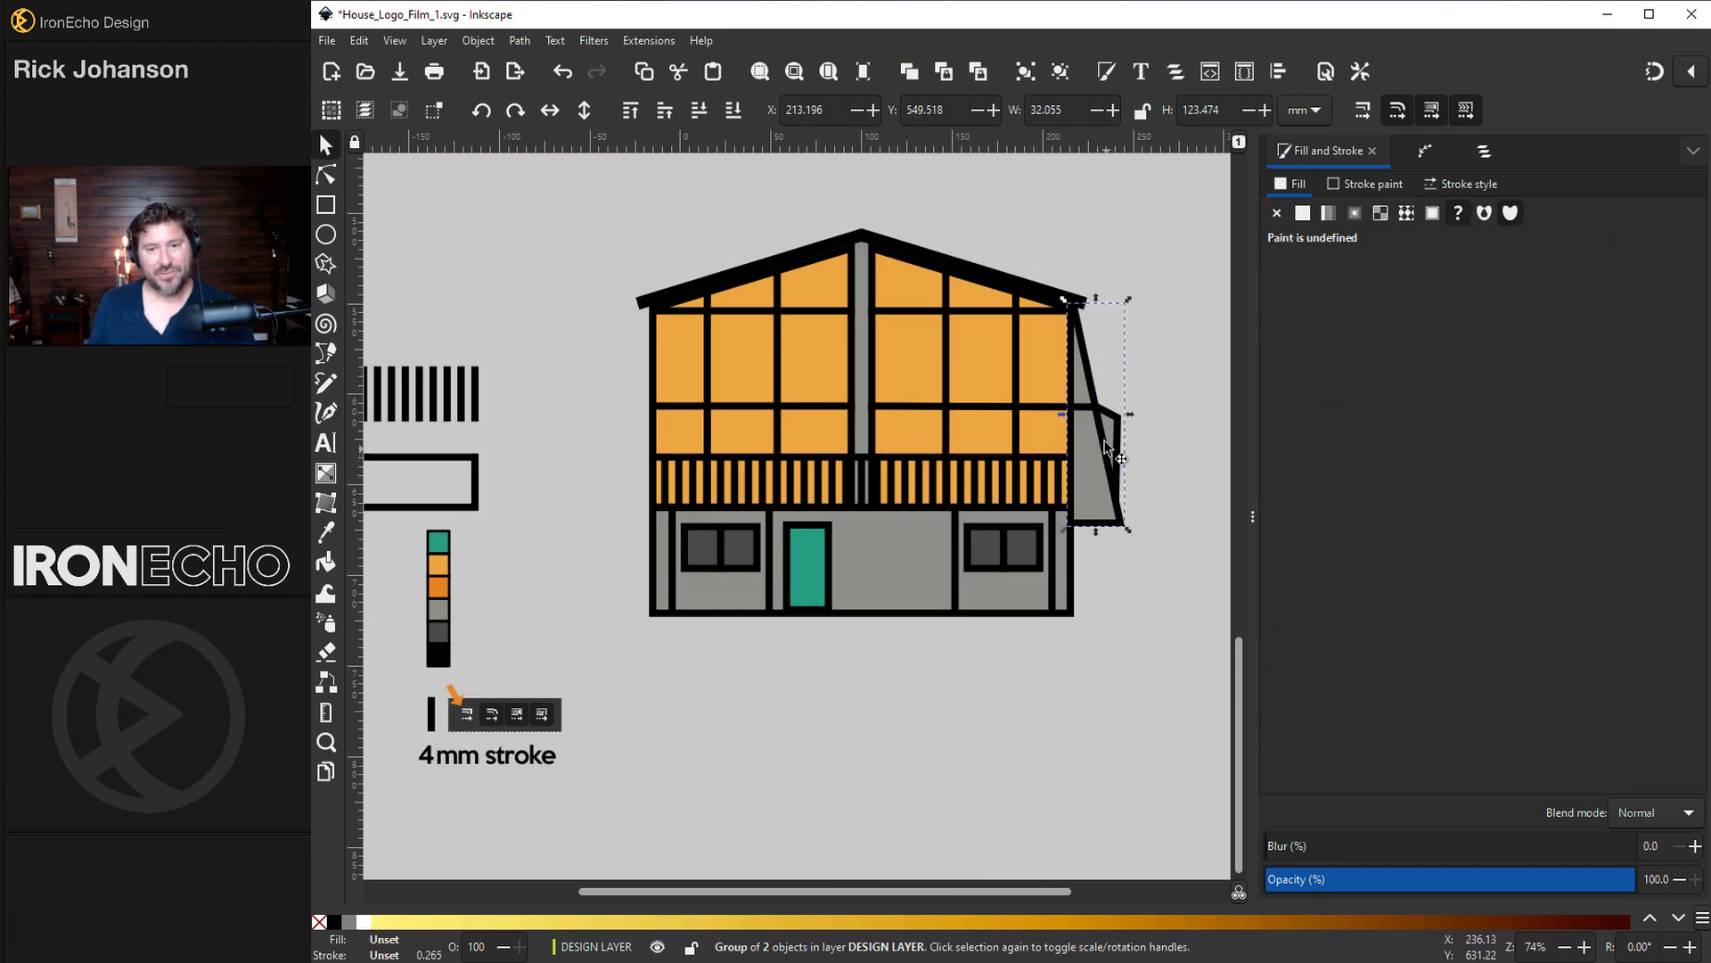
pyautogui.hotkey('ctrl', 'd')
pyautogui.click(548, 116)
pyautogui.moveTo(1101, 484); pyautogui.dragTo(641, 477)
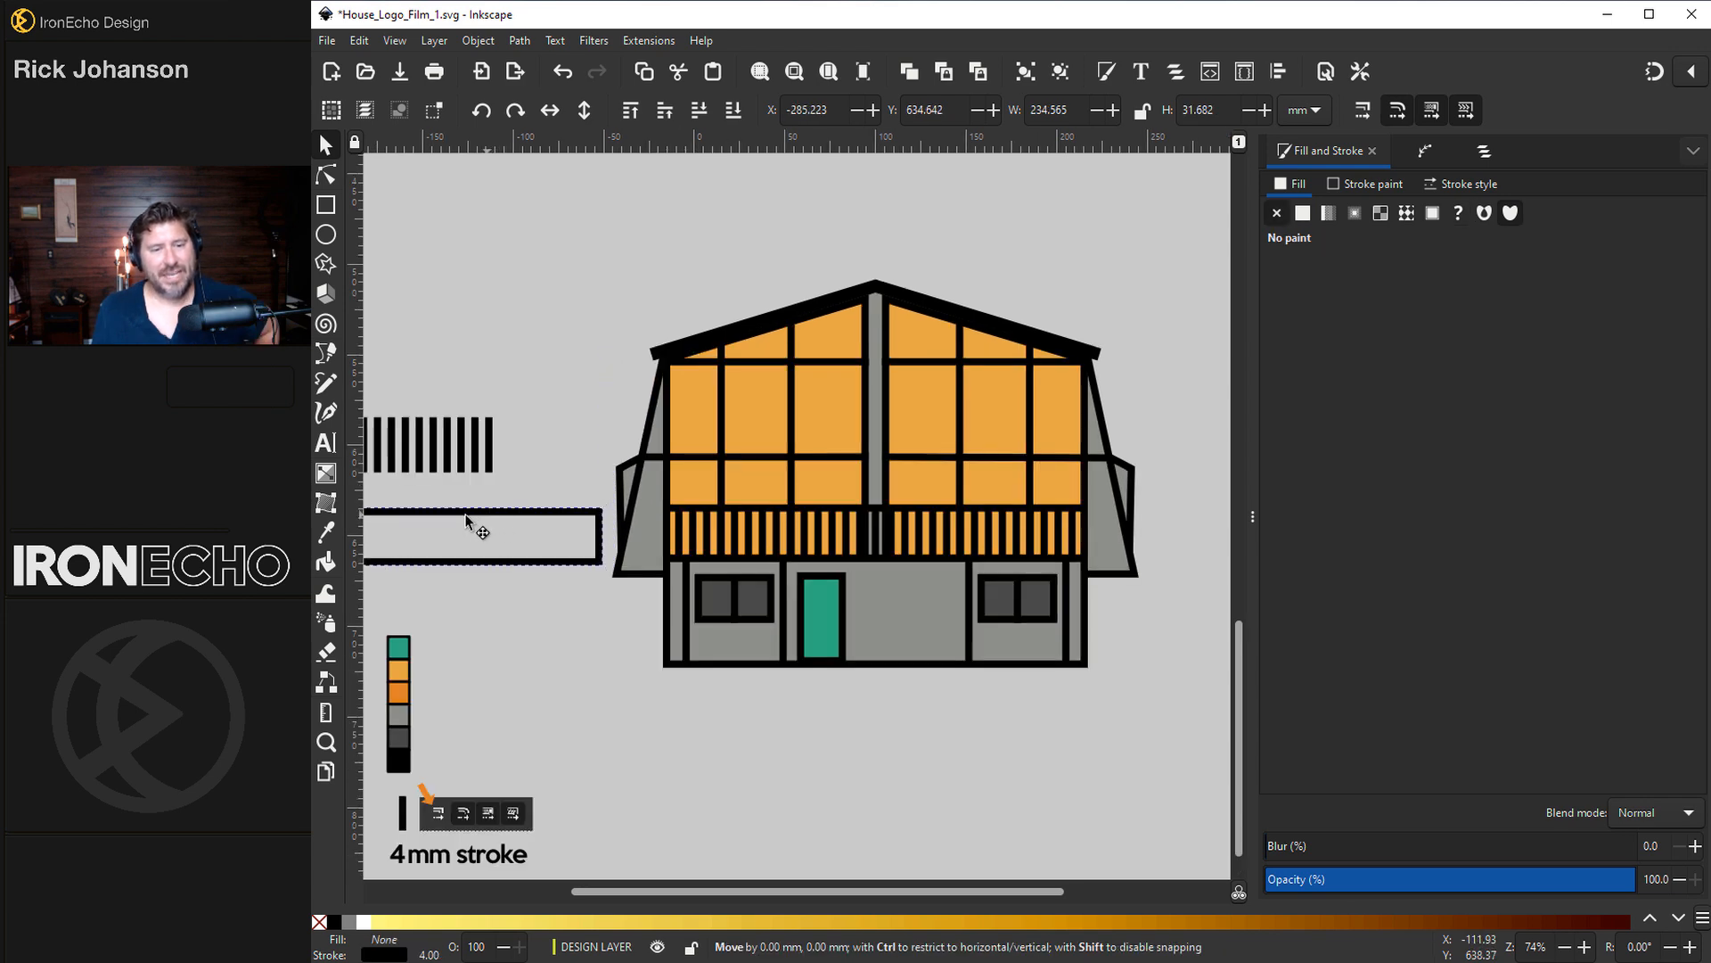
# - Shorten the spare railing outline into a grey side balcony at the left wall and stand a rotated block beneath it
pyautogui.moveTo(487, 514); pyautogui.dragTo(551, 525)
pyautogui.hscroll(-5, 535, 544)
pyautogui.moveTo(397, 547); pyautogui.dragTo(650, 547)
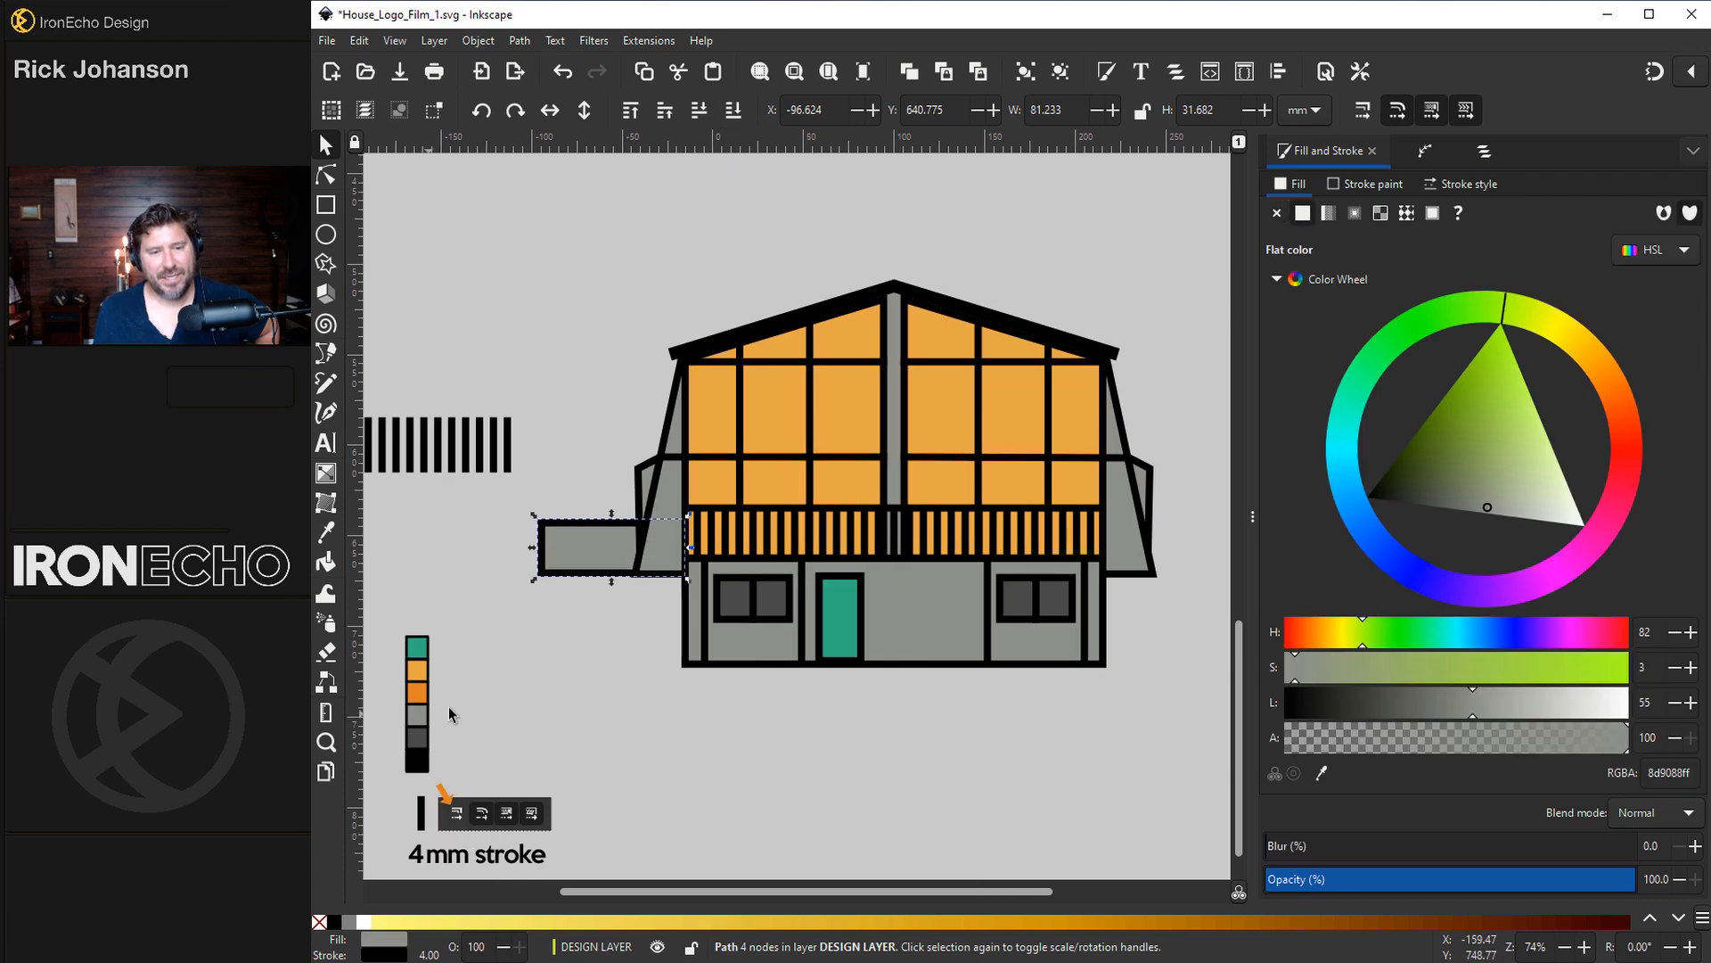
pyautogui.click(515, 110)
pyautogui.moveTo(615, 574); pyautogui.dragTo(590, 622)
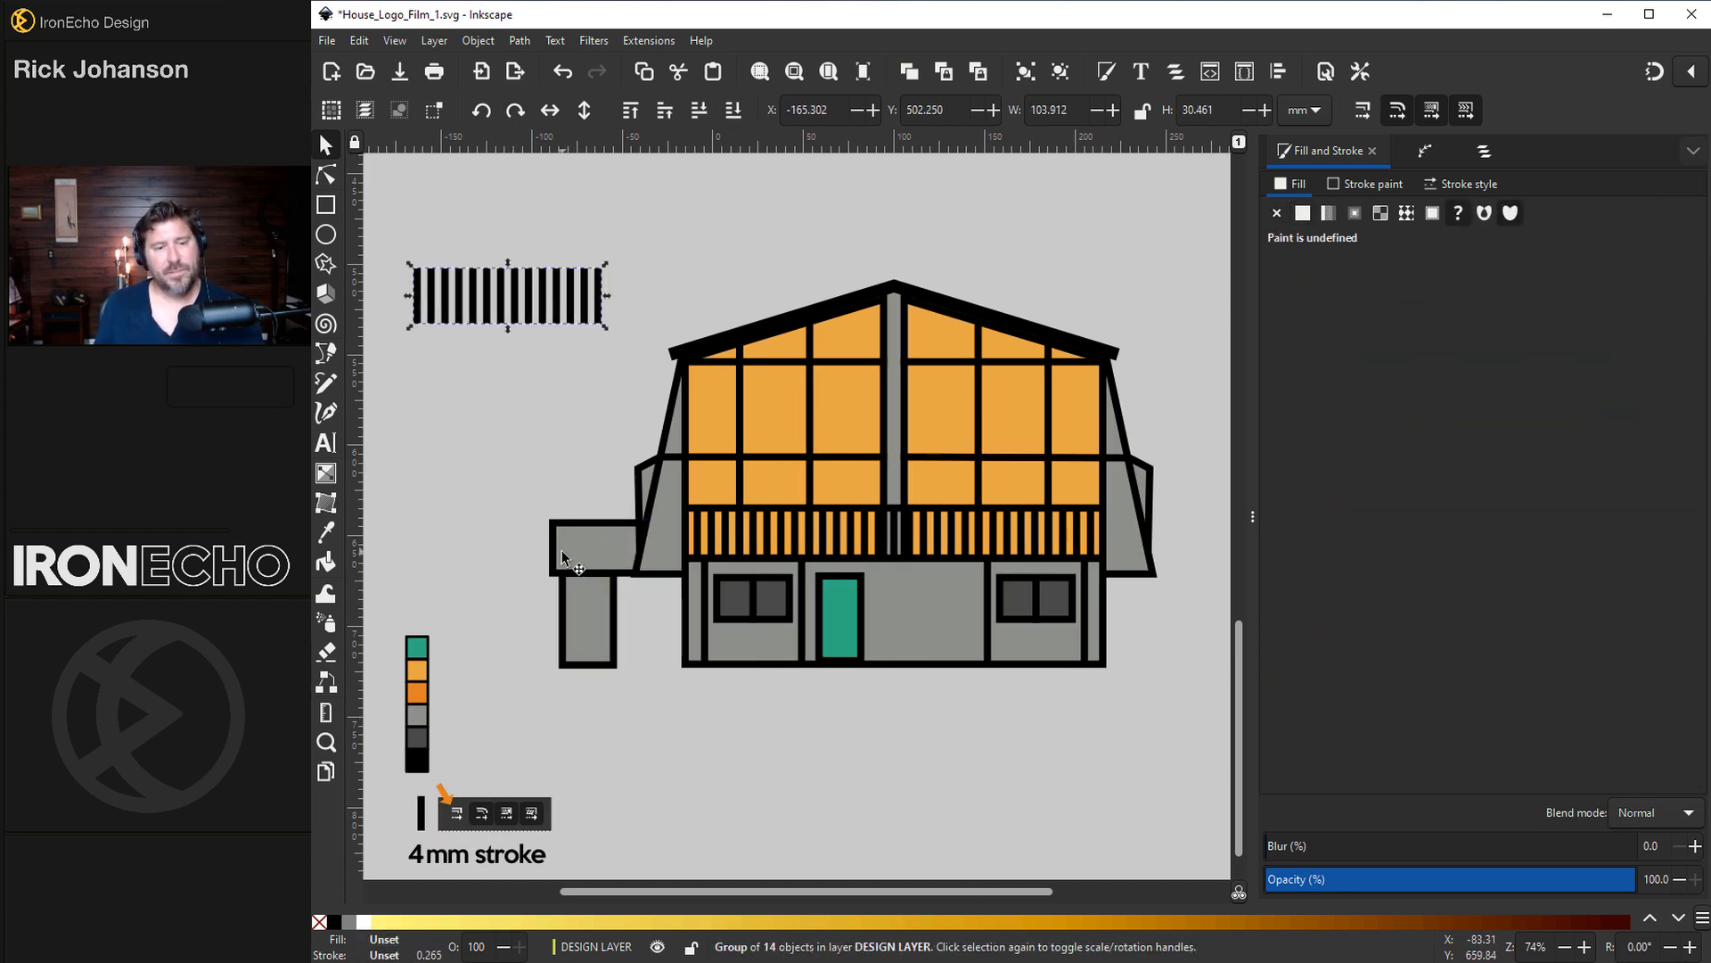
# - Fill the small side balcony with vertical posts taken from the spare post group
pyautogui.click(570, 319)
pyautogui.click(527, 43)
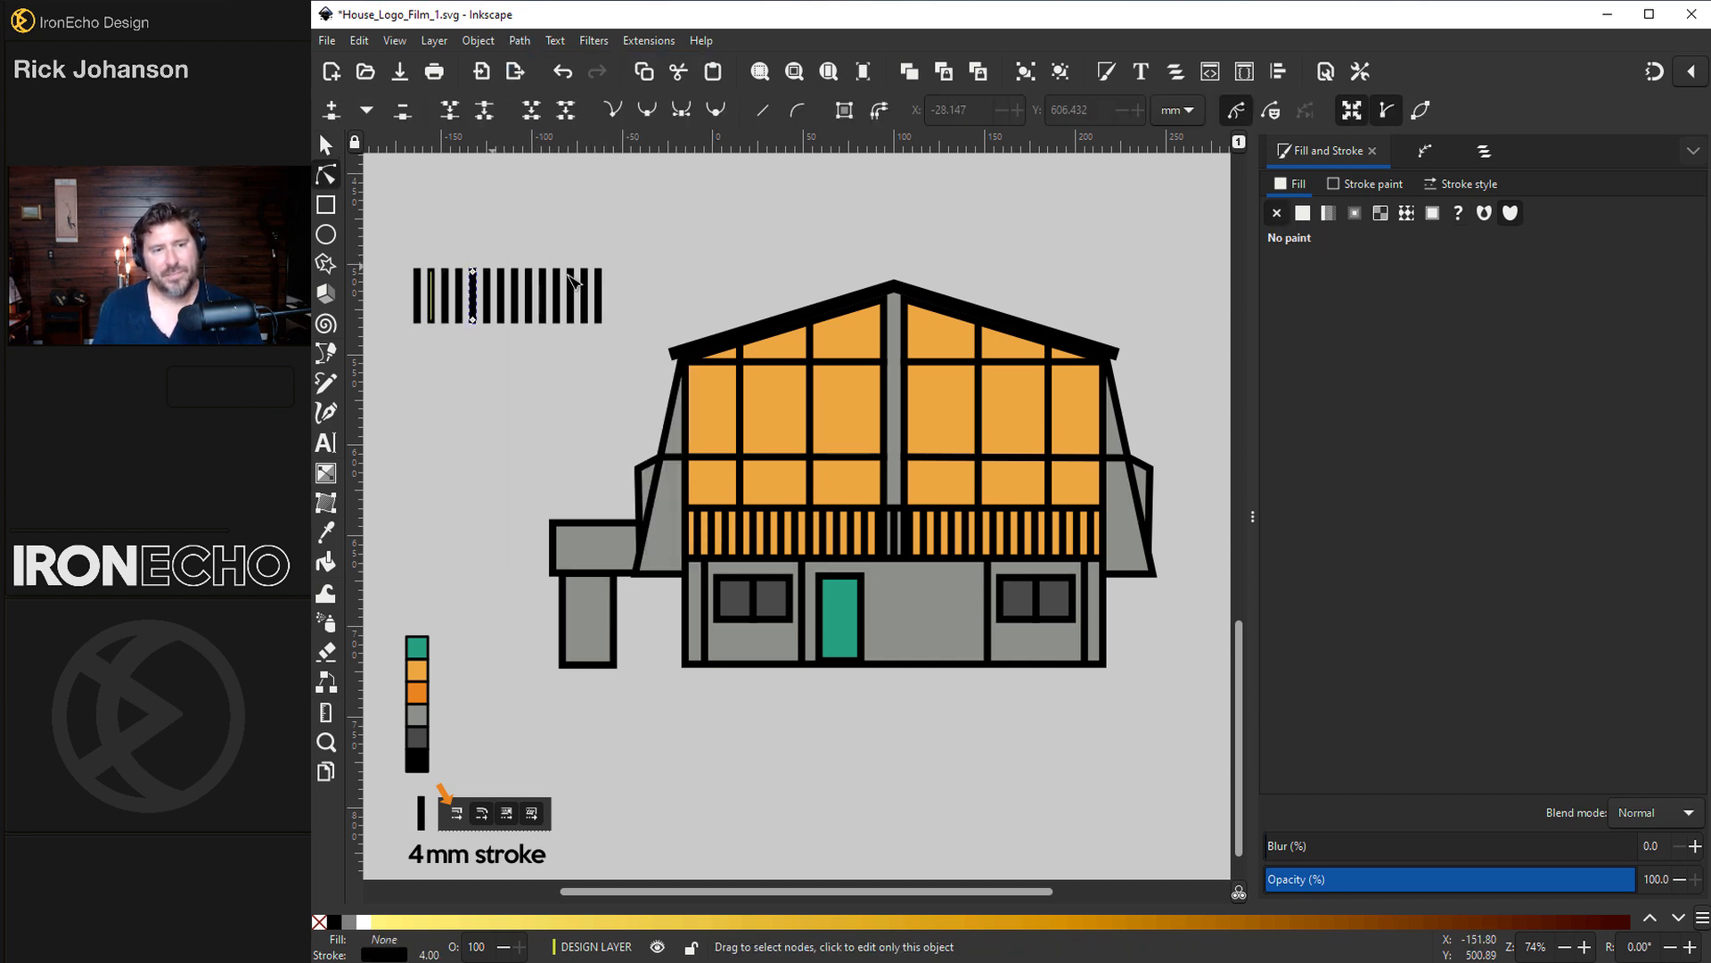
pyautogui.click(325, 145)
pyautogui.moveTo(482, 250); pyautogui.dragTo(620, 582)
pyautogui.click(666, 563)
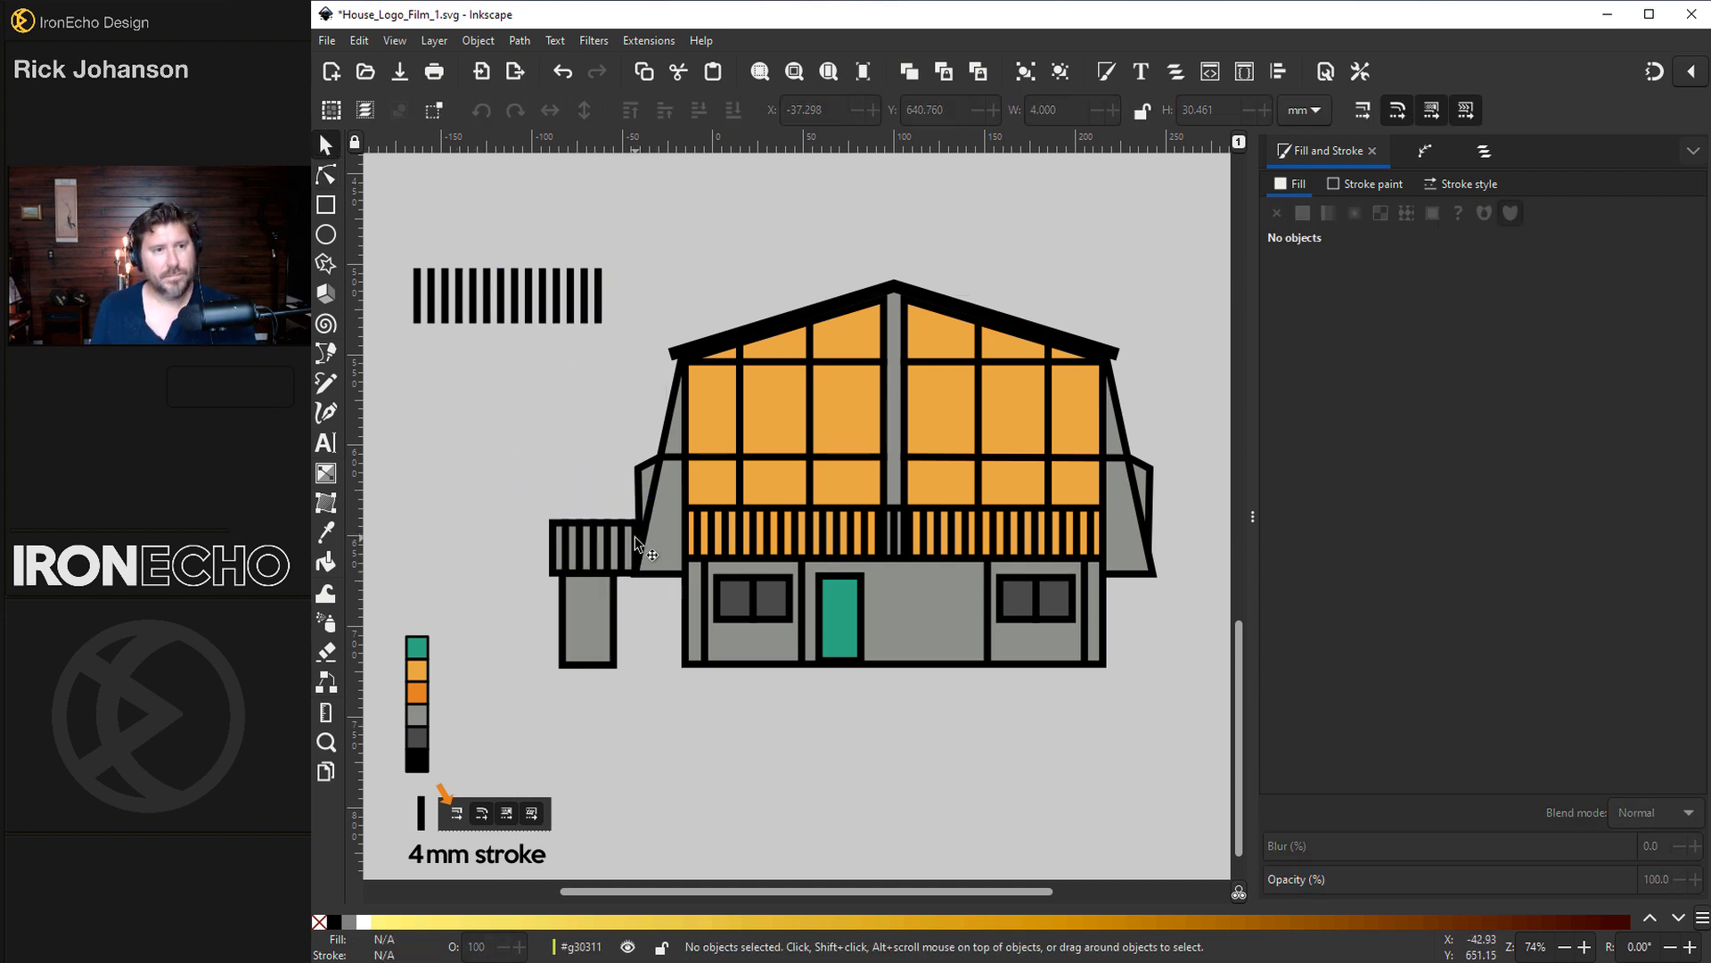
# - Fill the block under the side balcony with horizontal steps made from the spare posts, and delete the leftovers
pyautogui.moveTo(580, 303); pyautogui.dragTo(588, 615)
pyautogui.click(592, 559)
pyautogui.press('Delete')
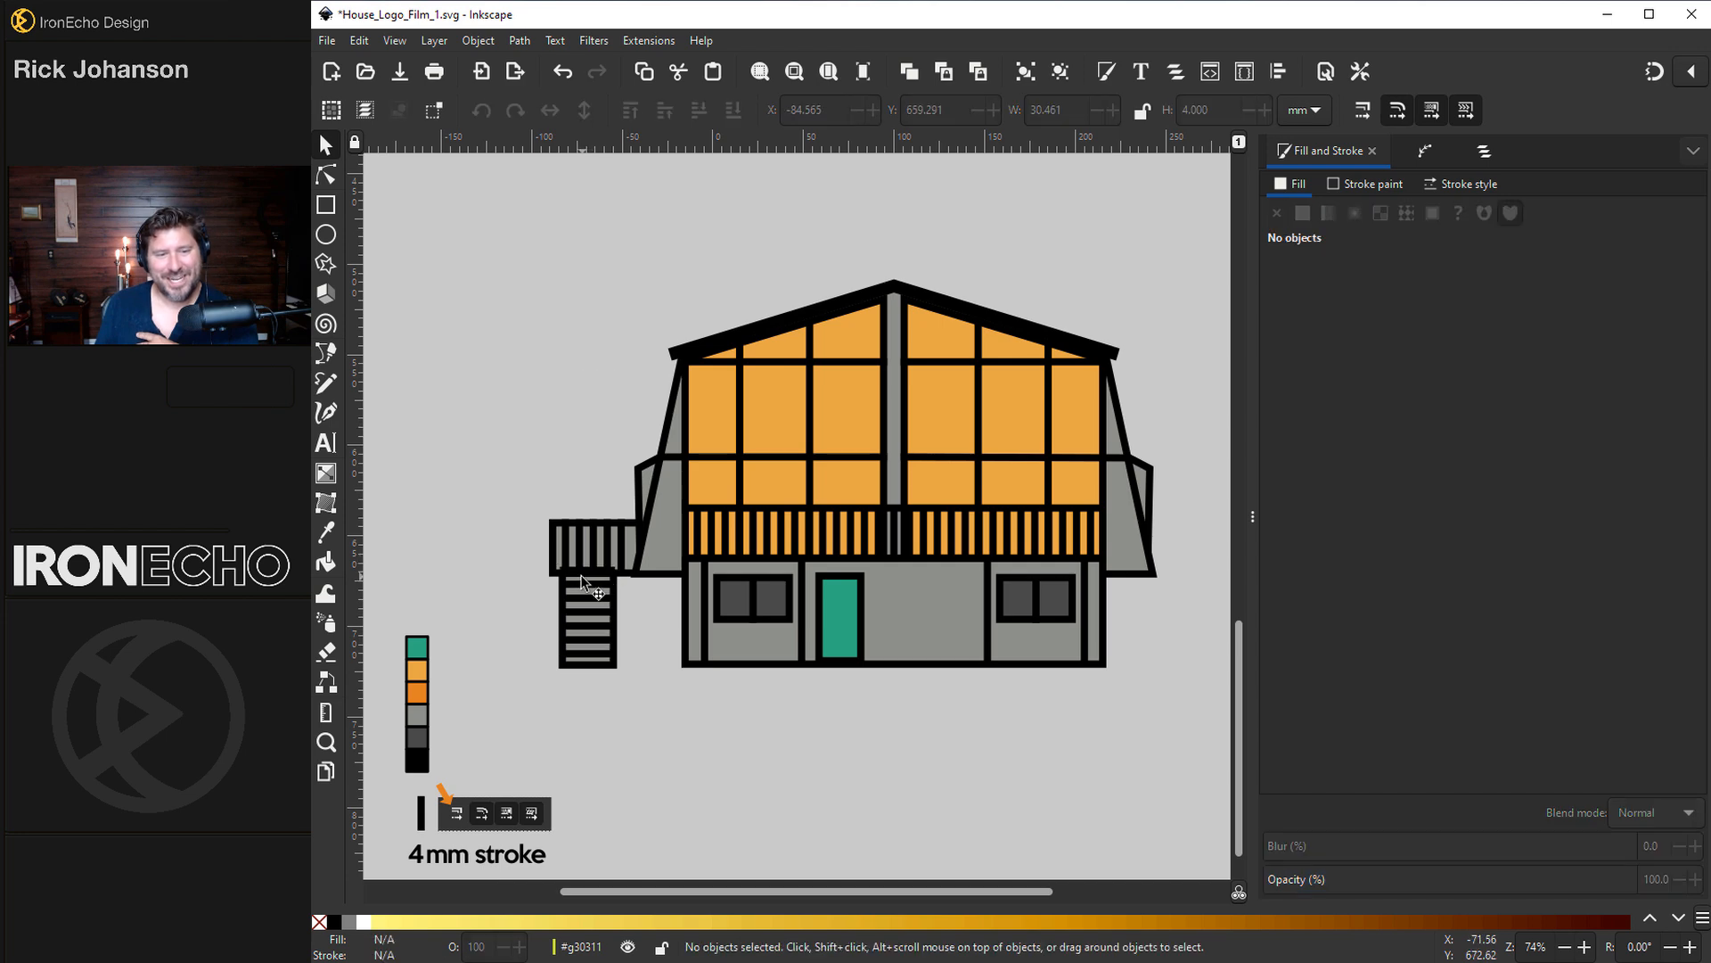
pyautogui.click(590, 578)
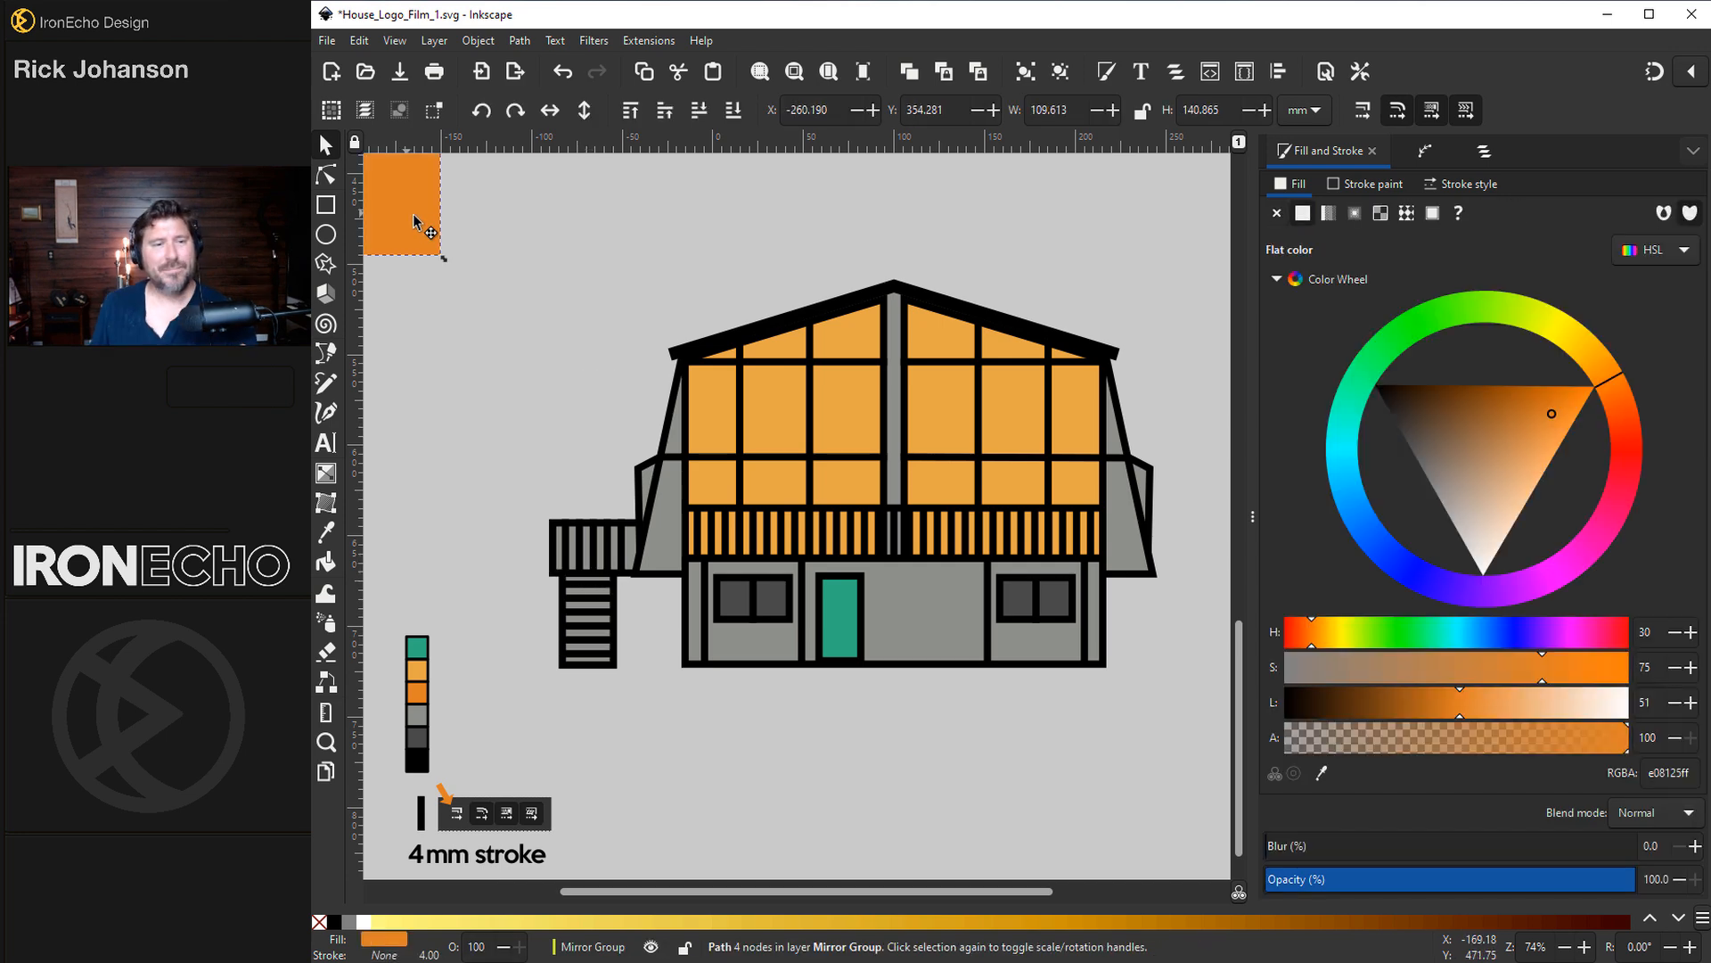
# - Lay the darker orange shape over the left windows and shift its upper inner node outward to form a diagonal shadow
pyautogui.moveTo(415, 221); pyautogui.dragTo(869, 520)
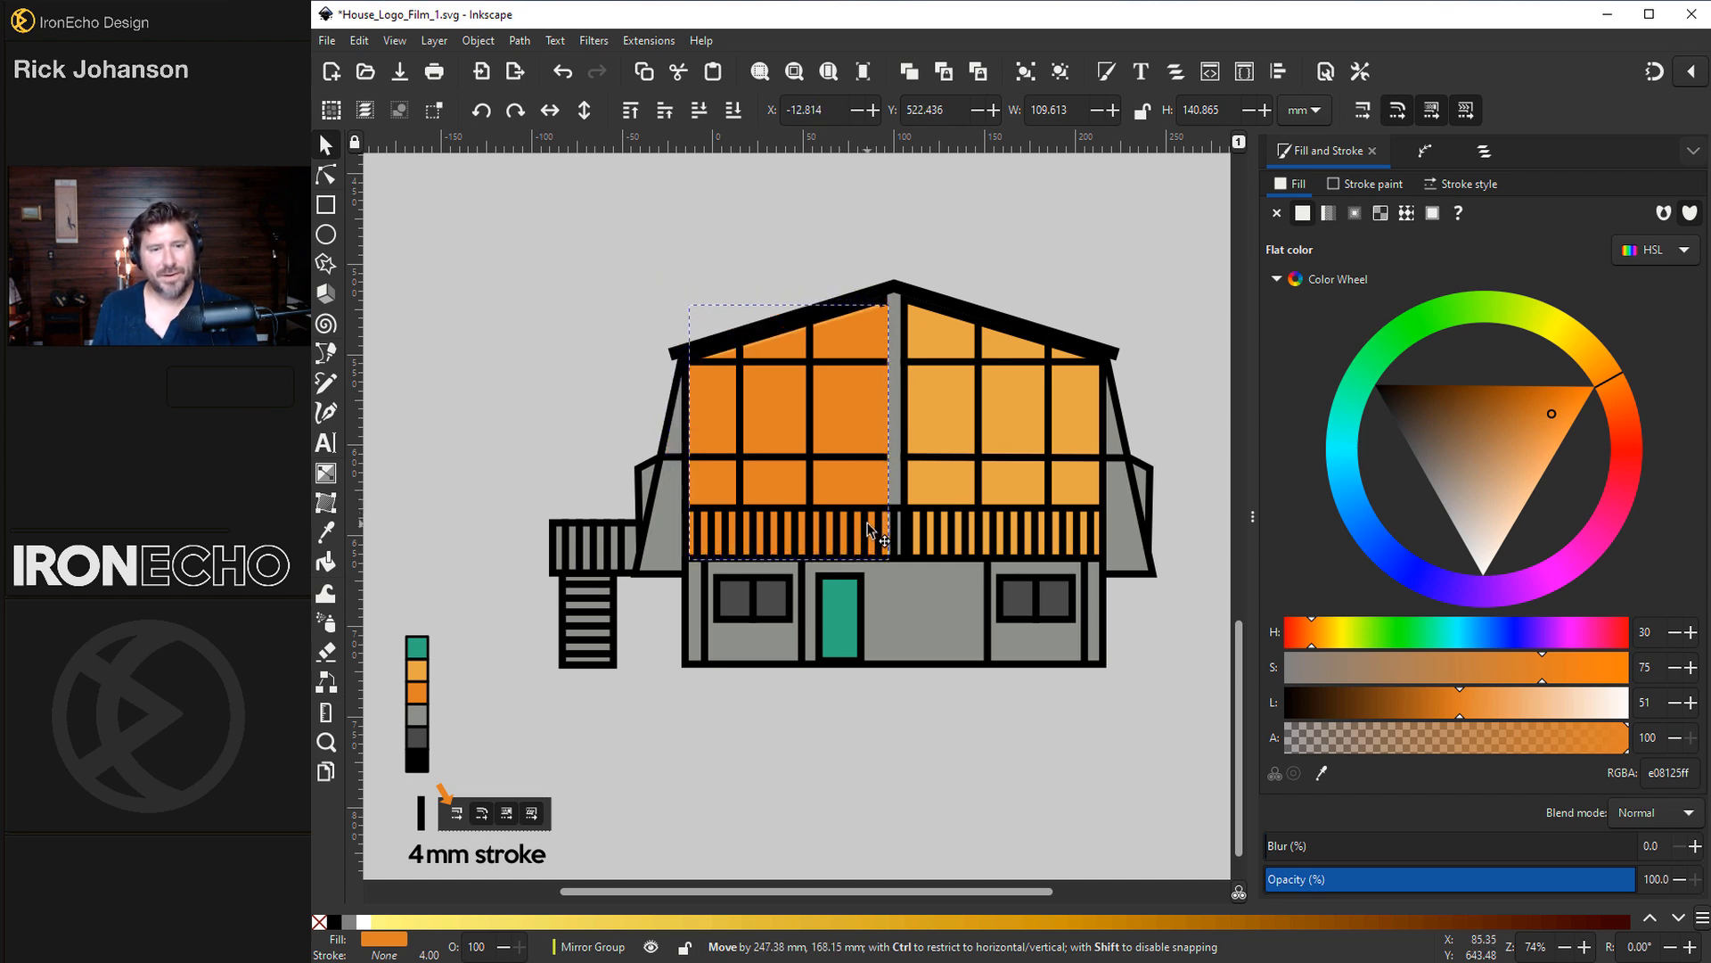
pyautogui.press('n')
pyautogui.moveTo(889, 300); pyautogui.dragTo(774, 338)
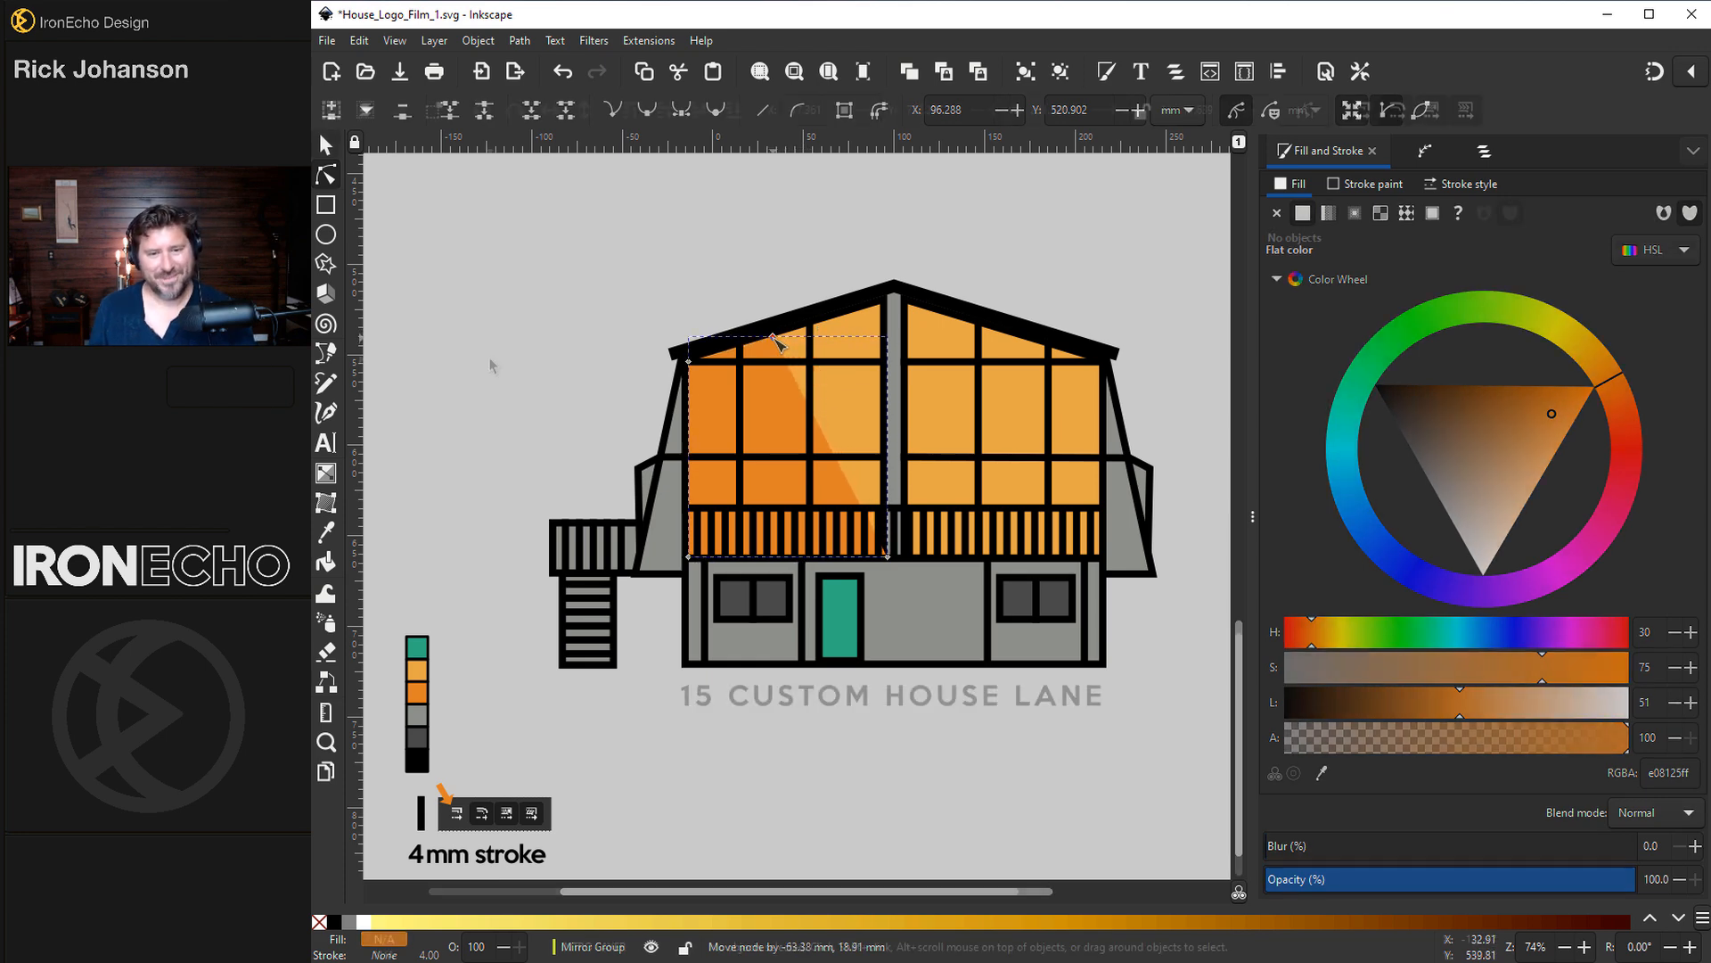
pyautogui.click(490, 355)
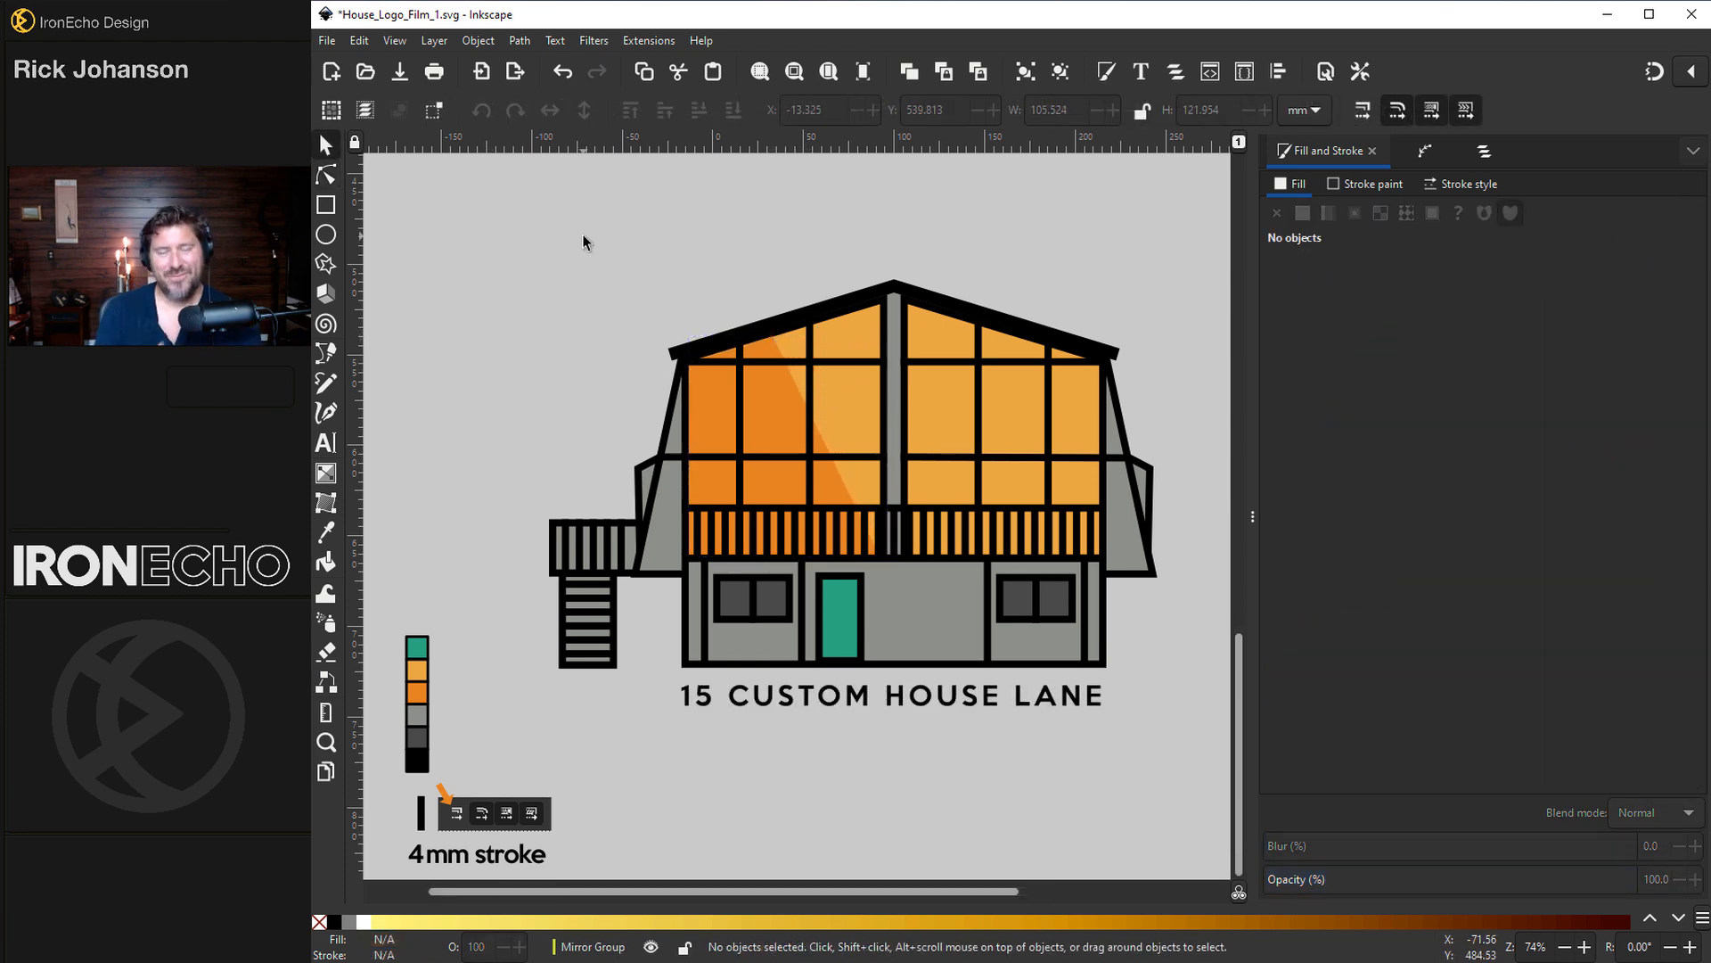